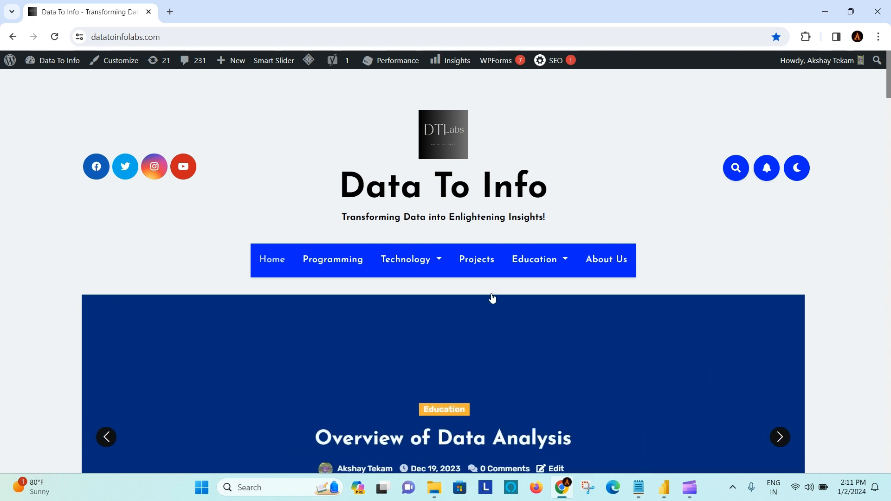
Switch from the Data To Info website in the browser to the blank Power BI Desktop report
left_click(168, 37)
left_click(616, 413)
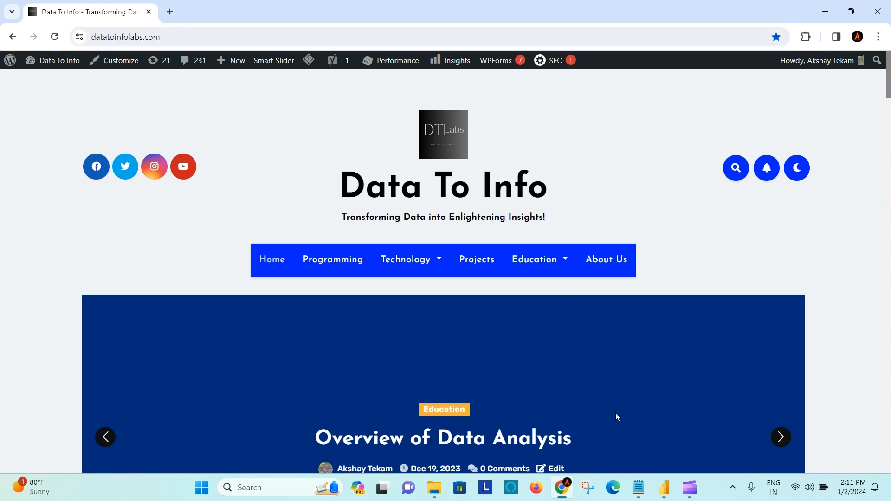
left_click(665, 487)
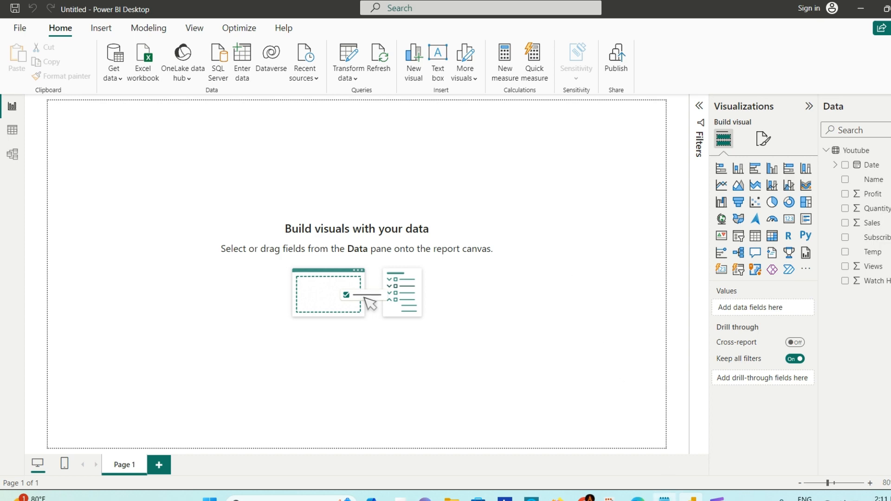
Open the DAX notes in Notepad and review the DAX definition and the Aggregation functions heading
left_click(665, 497)
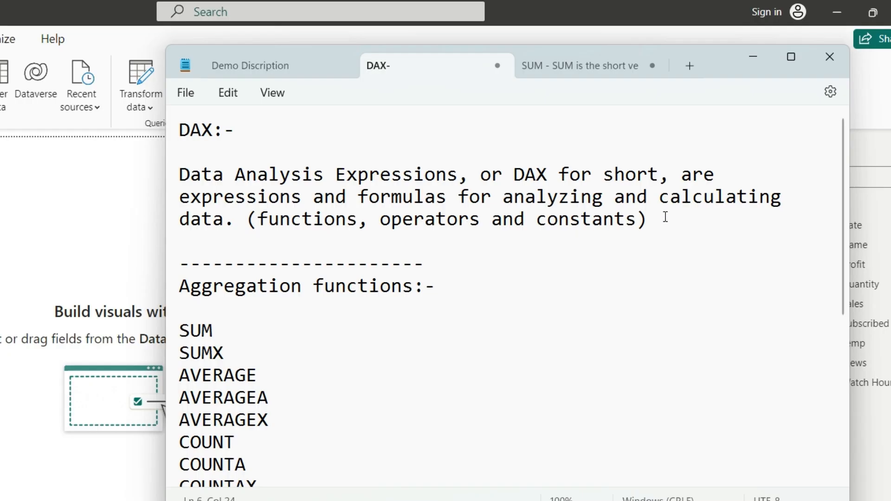
left_click(734, 159)
left_click_drag(666, 216, 198, 152)
left_click(686, 221)
left_click_drag(254, 221, 642, 219)
left_click(660, 221)
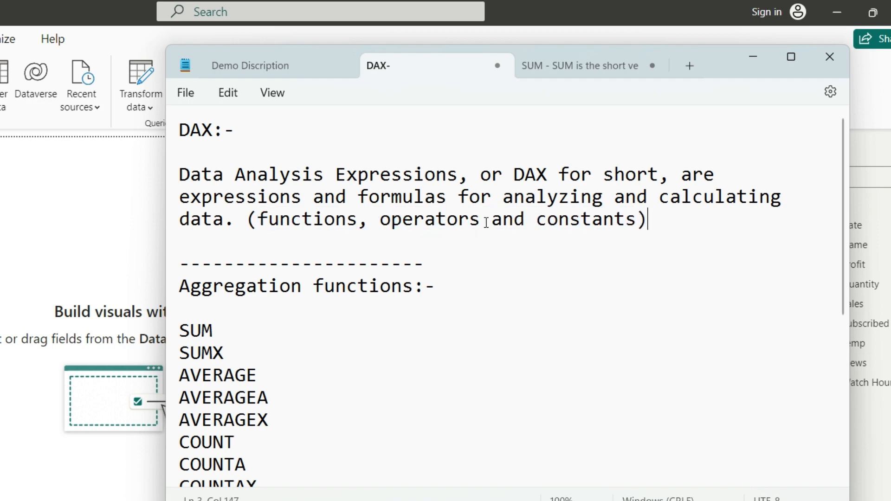
double_click(309, 219)
left_click_drag(436, 287, 207, 288)
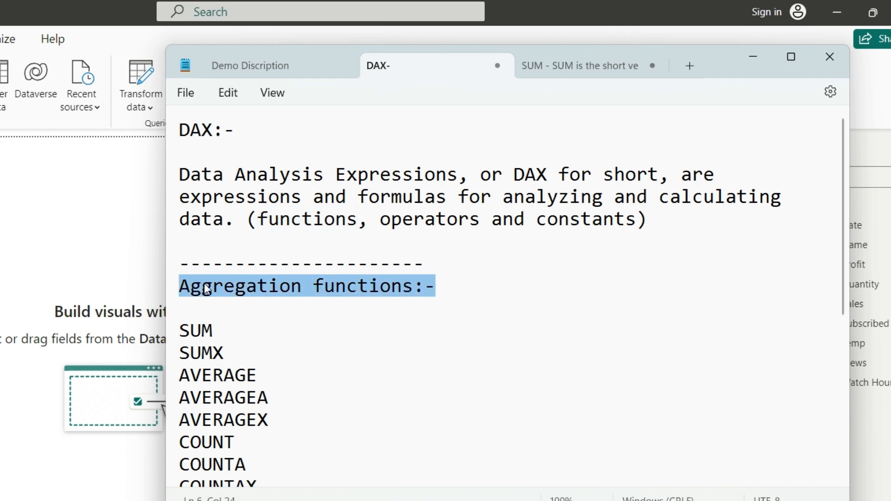
left_click(449, 285)
Read through the list of aggregation functions in the DAX notes, from SUM to MINX
scroll(448, 288, "down", 2)
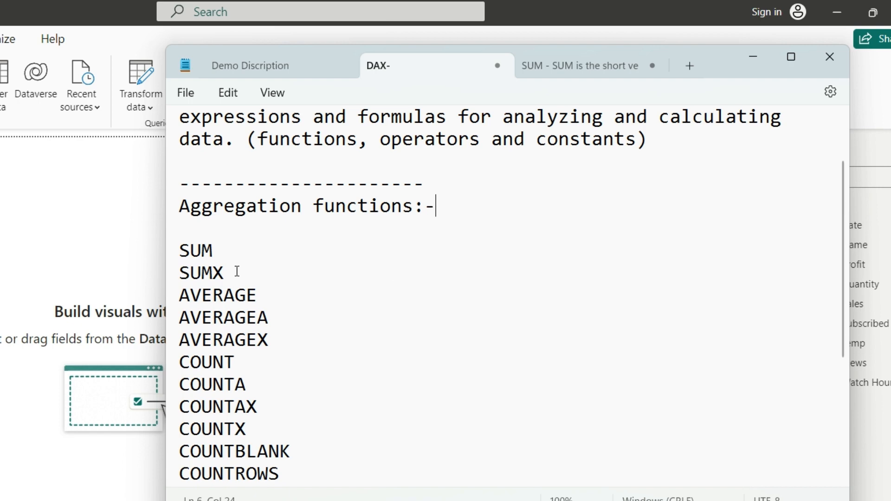
left_click(223, 251)
left_click(240, 269)
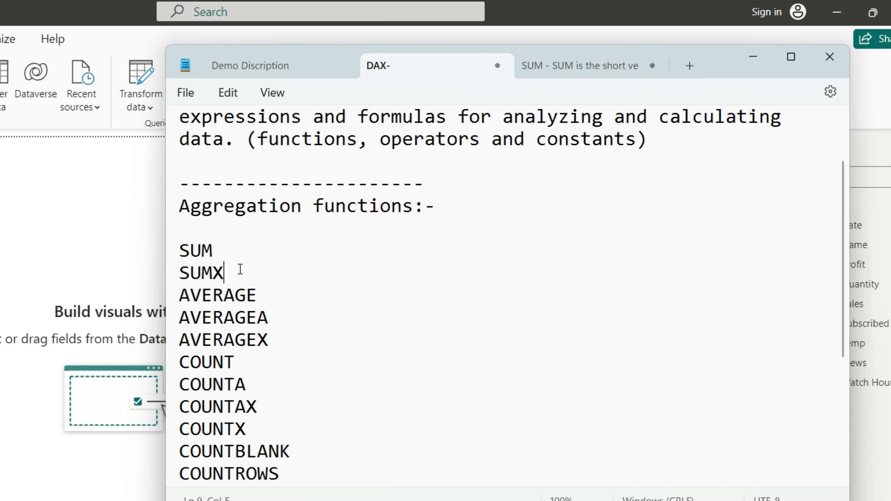
left_click(278, 294)
scroll(279, 293, "down", 1)
left_click(280, 259)
left_click(279, 273)
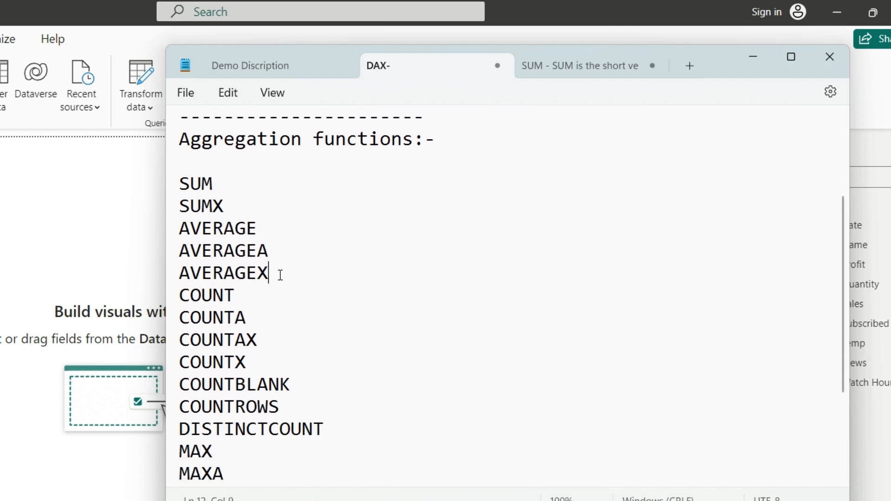
left_click(249, 302)
left_click(254, 314)
scroll(279, 283, "down", 2)
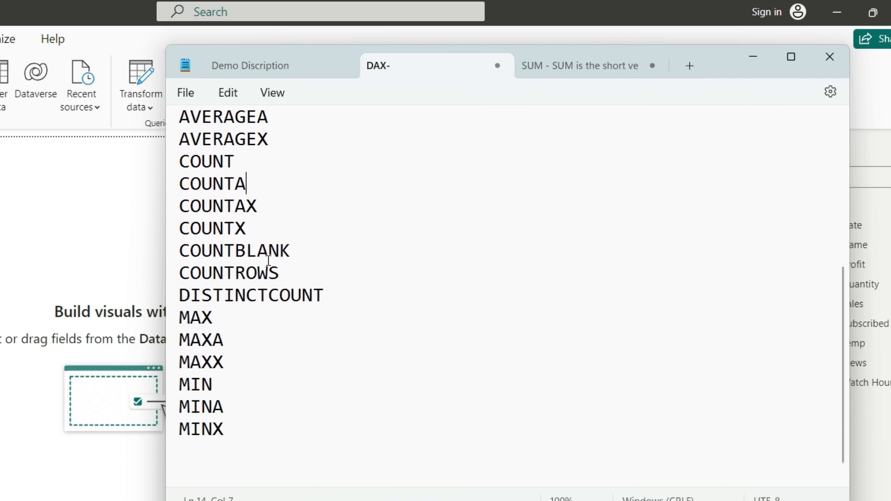
left_click(262, 209)
left_click(278, 230)
left_click(320, 250)
scroll(328, 250, "down", 1)
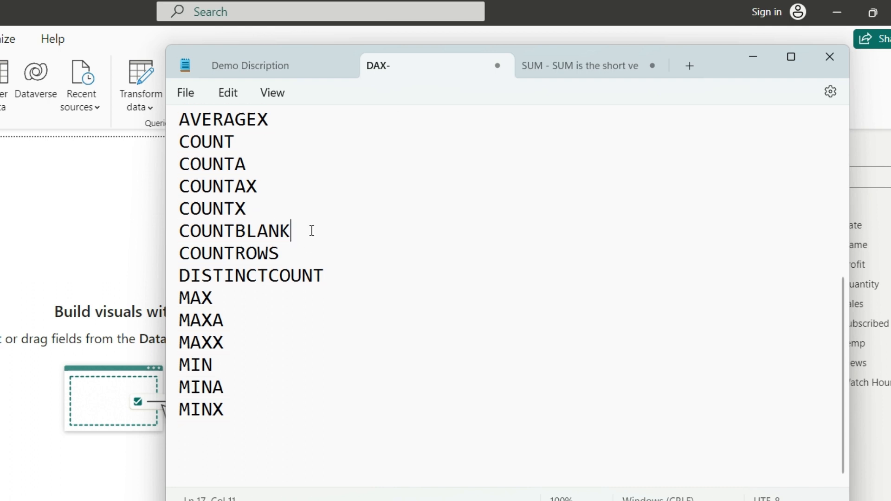
left_click(301, 253)
left_click(344, 278)
left_click(243, 295)
left_click(244, 345)
left_click(244, 366)
left_click(244, 388)
left_click(241, 408)
left_click_drag(241, 408, 246, 187)
scroll(294, 215, "up", 3)
Highlight the SUM and SUMX entries in the aggregation functions list
left_click(246, 230)
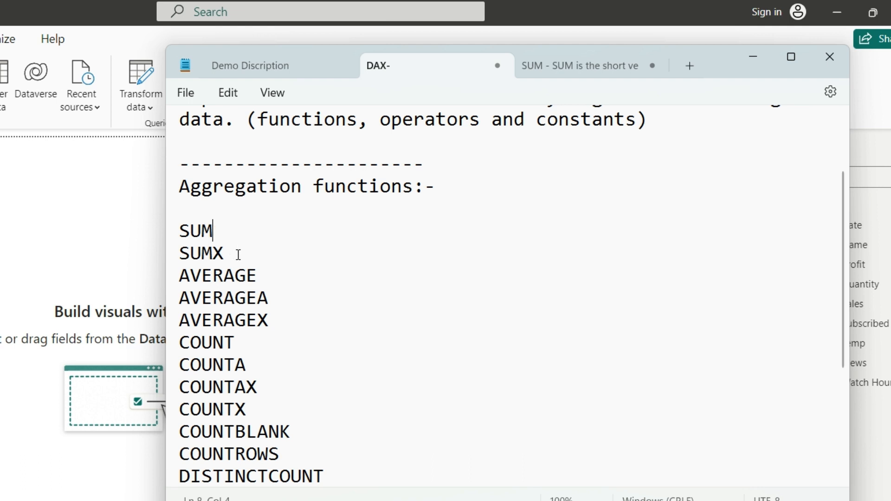
left_click_drag(235, 253, 168, 236)
left_click(235, 232)
Minimize the notes, return to Power BI Desktop and check the Youtube table in the data fields
left_click(752, 58)
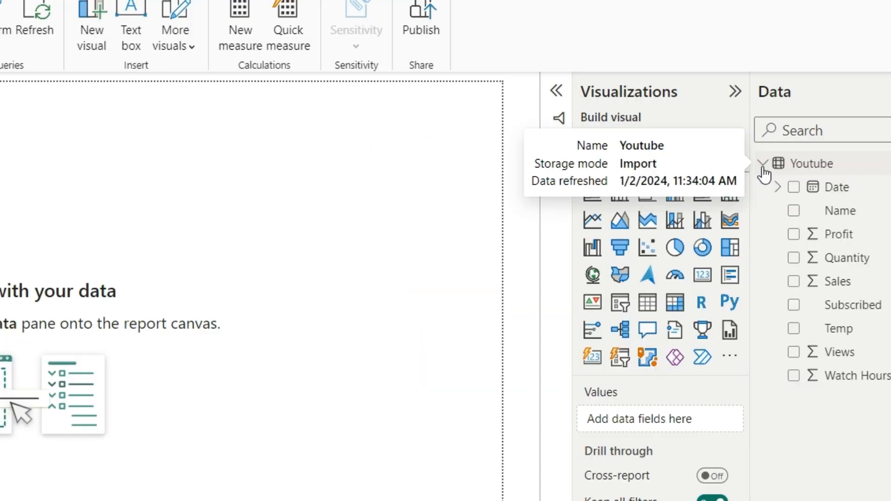
left_click(763, 164)
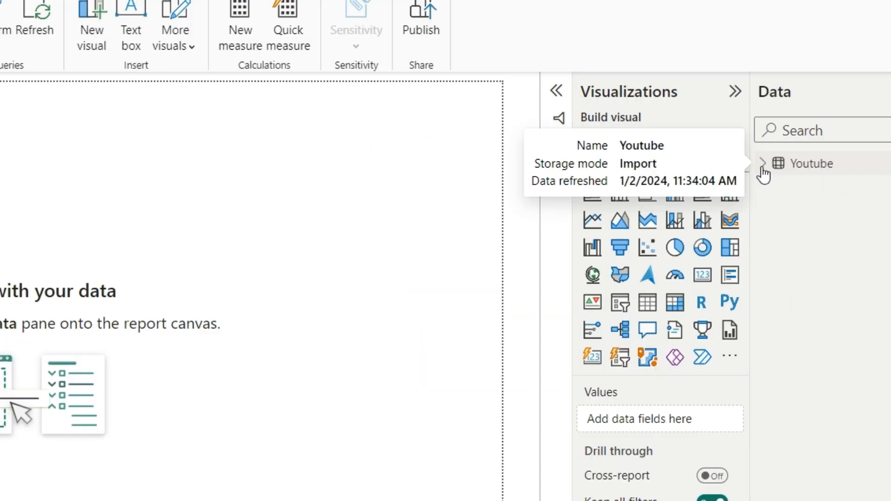
left_click(762, 164)
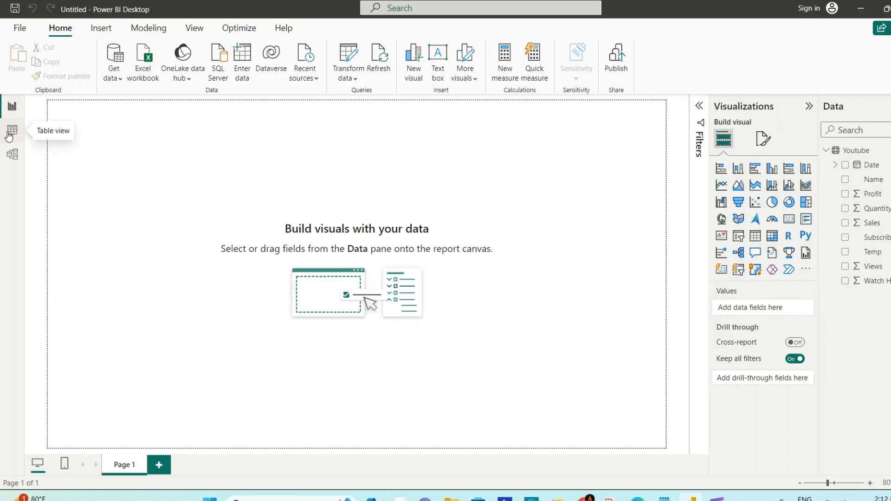
Switch to Table view and examine the Youtube table's columns, including Name, Views, Date, Profit, Sales, Subscribed and Temp
left_click(9, 133)
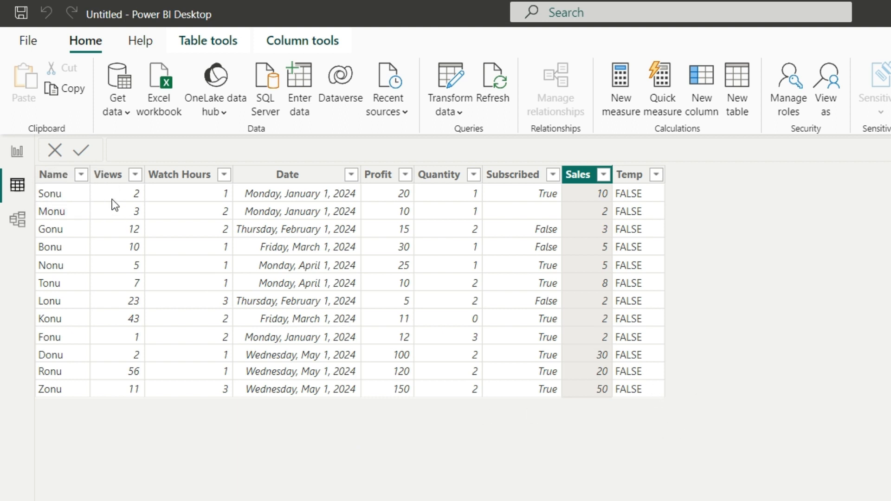
left_click(61, 181)
left_click(100, 176)
left_click(56, 189)
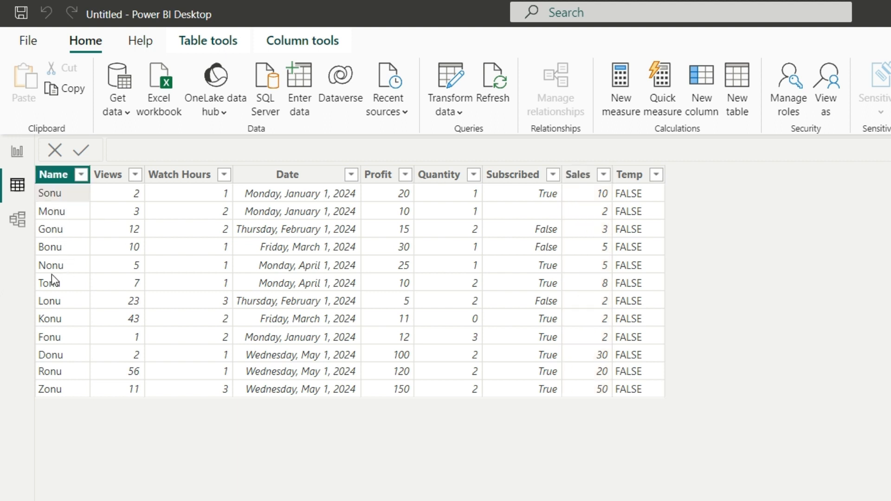
left_click(119, 179)
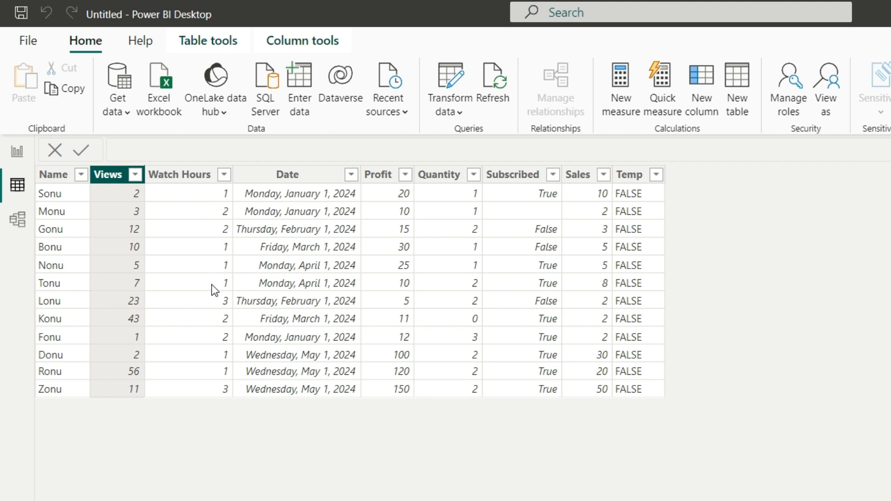
left_click(303, 175)
left_click(378, 175)
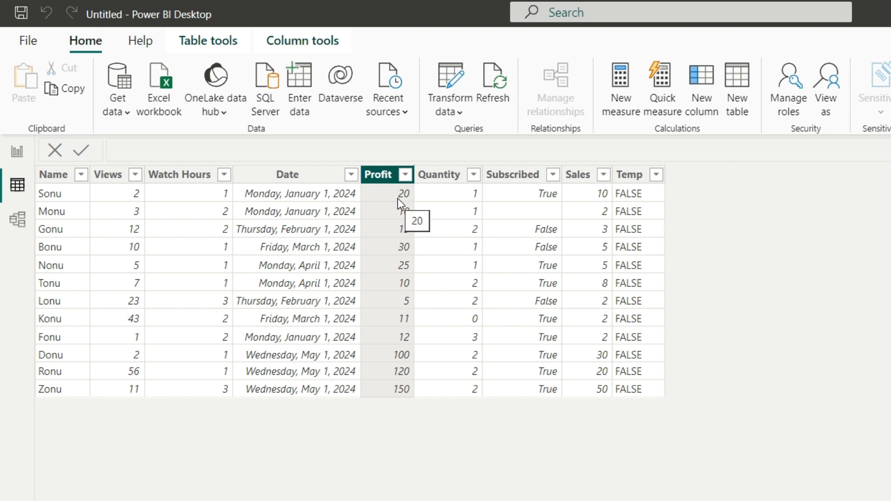
left_click(584, 179)
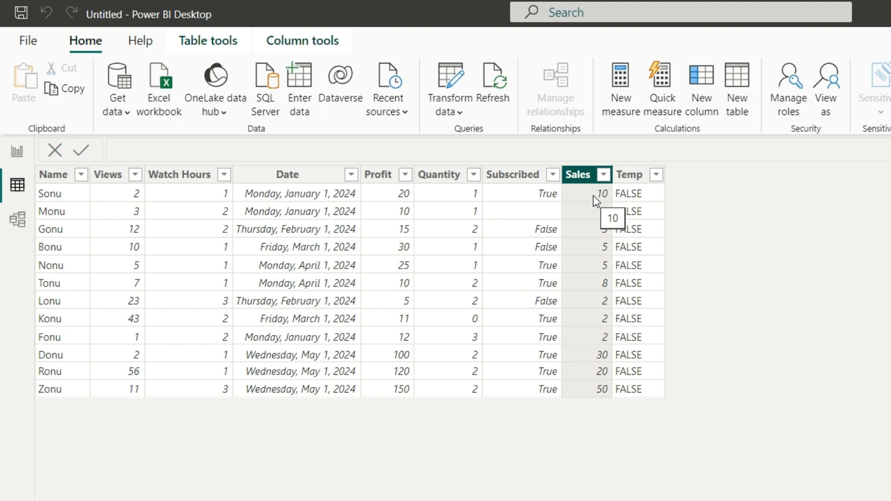
left_click(508, 178)
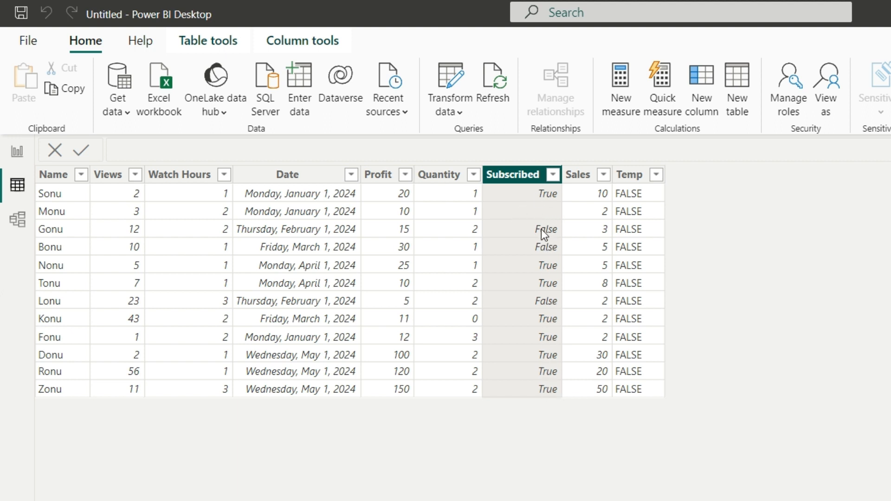
left_click(635, 181)
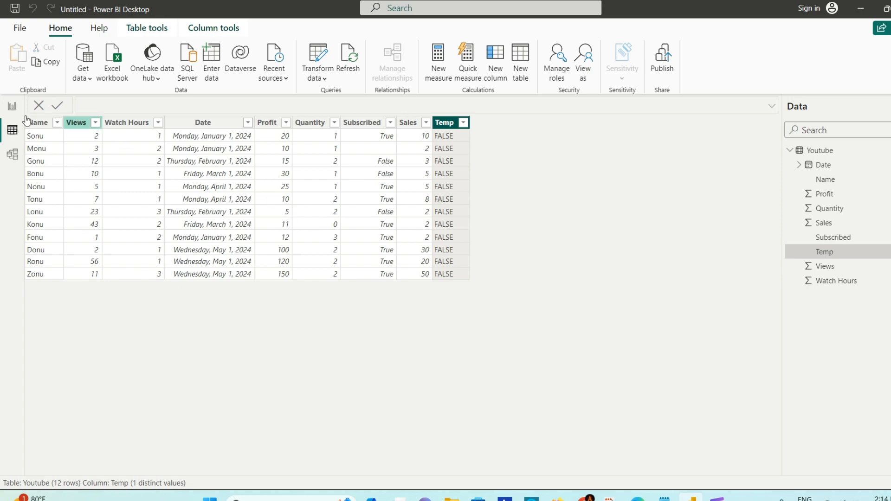
Return to Report view and create a new measure in the Youtube table named Sum Of Sales
left_click(12, 105)
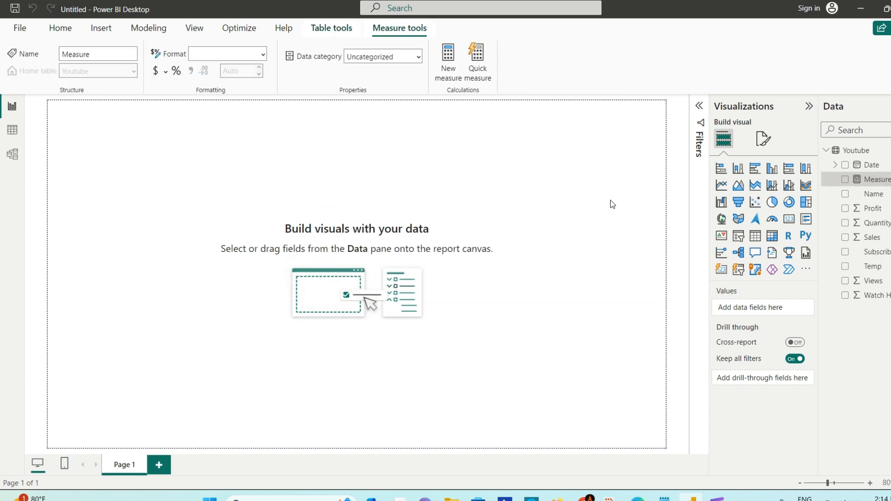
left_click(148, 106)
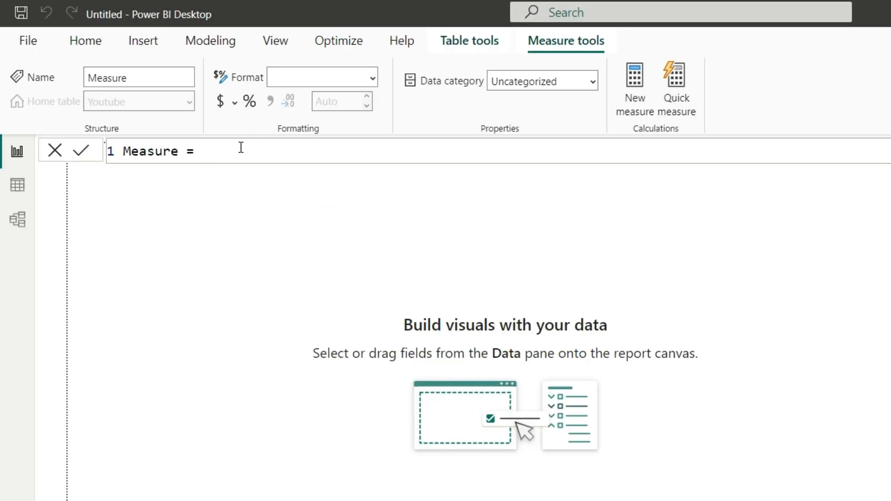
scroll(225, 153, "up", 2)
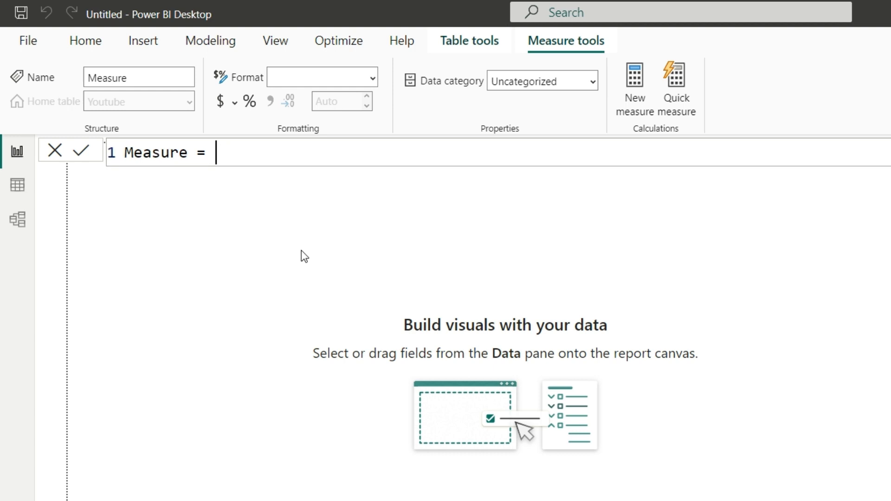
left_click(154, 154)
double_click(153, 155)
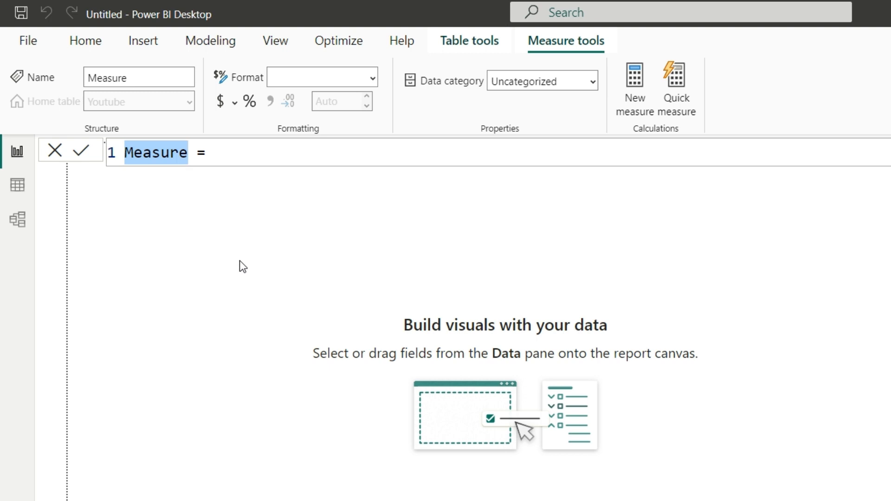
type("Sum Of")
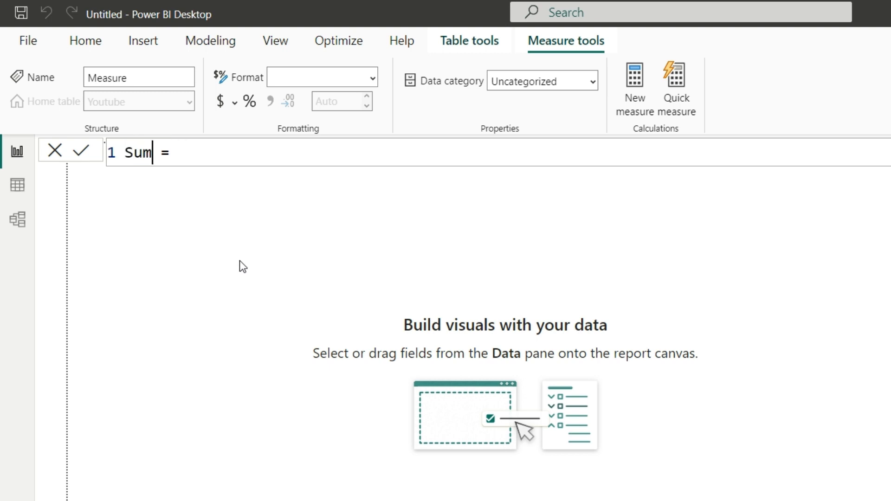
type(" Sale")
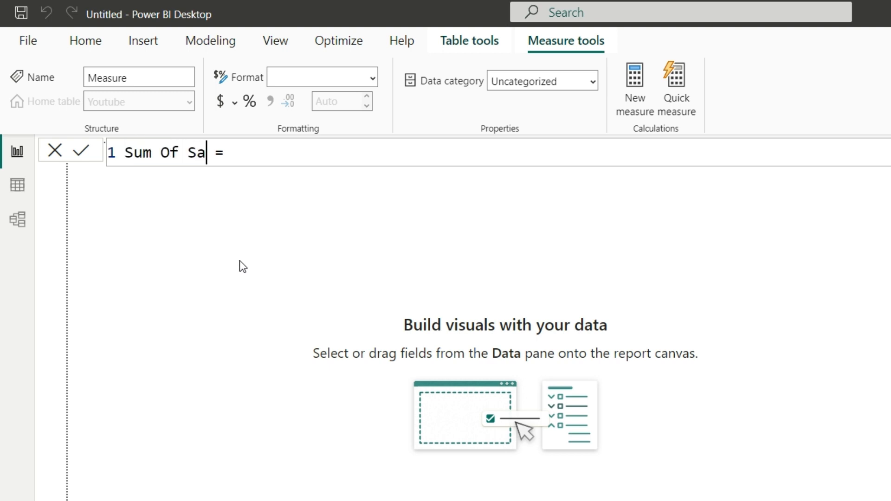
type("s")
Change the measure's assignment operator to := and enter the SUM function, viewing its suggestion details
type(":")
key("Left")
key("BackSpace")
type(":")
key("Right")
type("SUM")
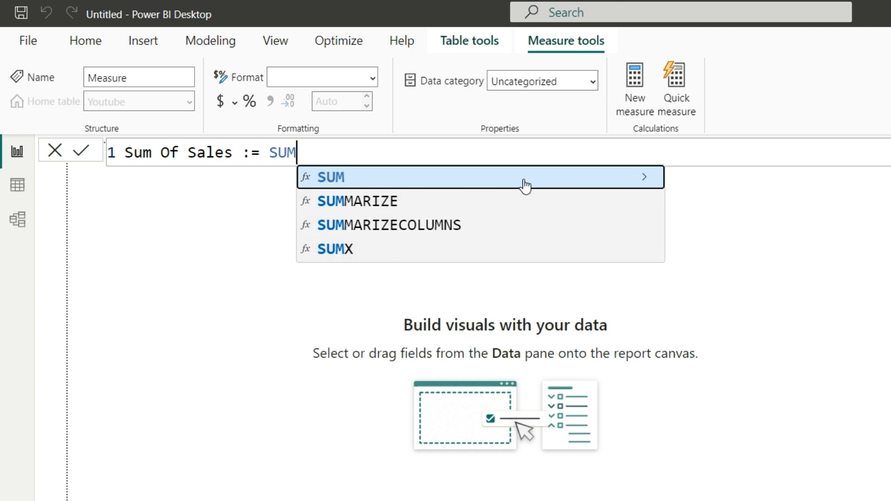
left_click(648, 182)
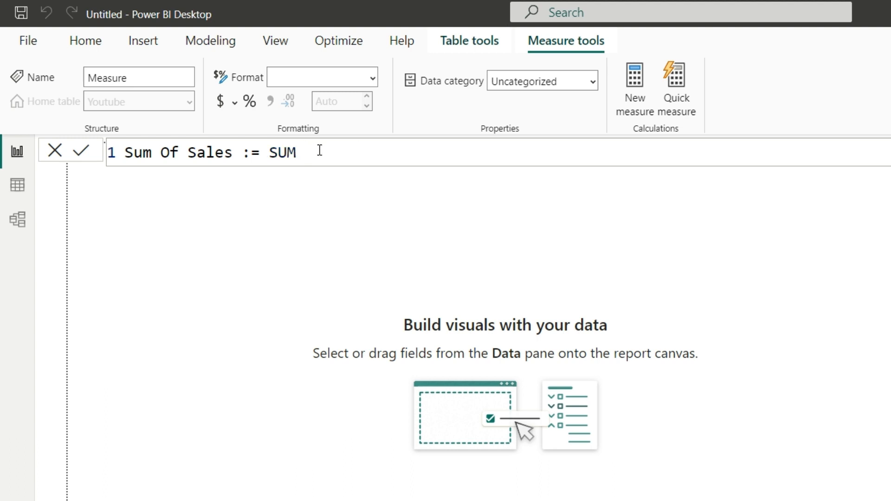
Complete the Sum Of Sales formula with (Youtube[Sales]) as the SUM argument and commit the measure
type("()")
key("Left")
type("Yo")
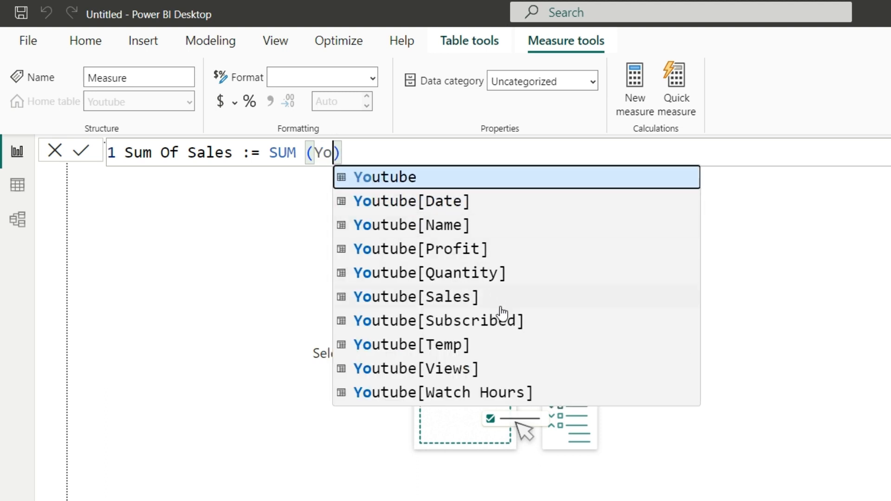
left_click(400, 297)
left_click(495, 157)
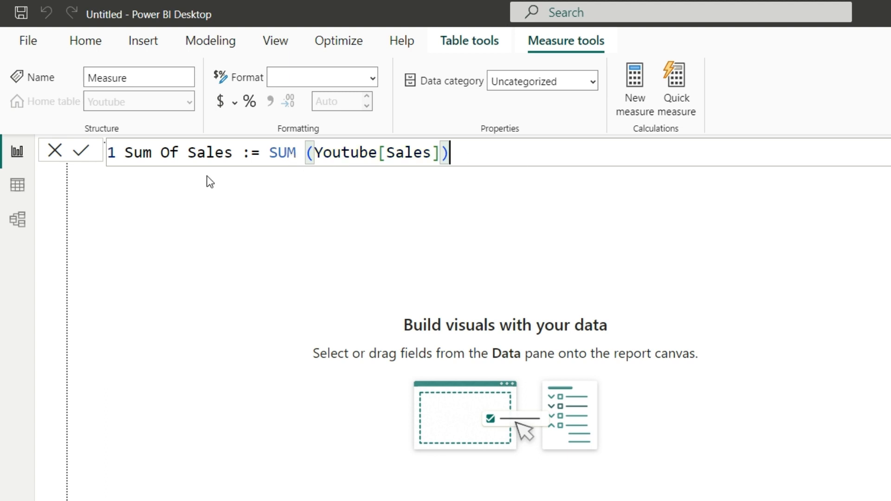
left_click(81, 150)
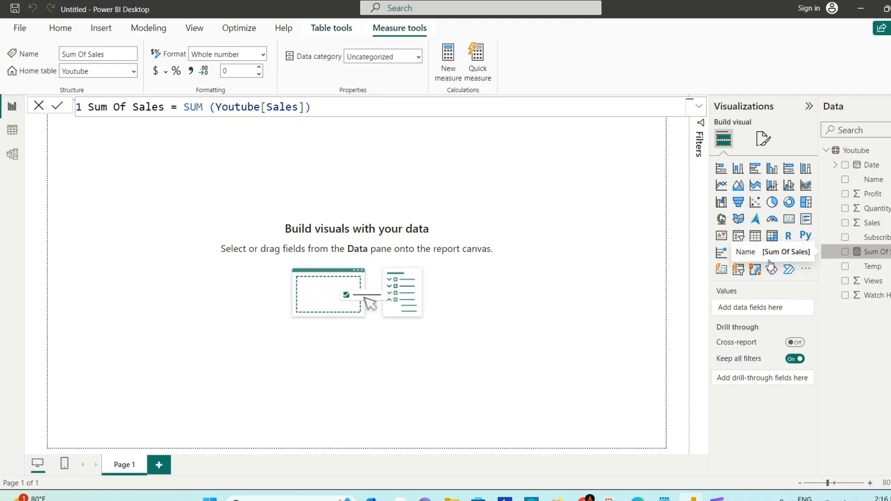
Show the Sum Of Sales measure in a card visual and move it to the right half of the report page
left_click(846, 252)
left_click(789, 219)
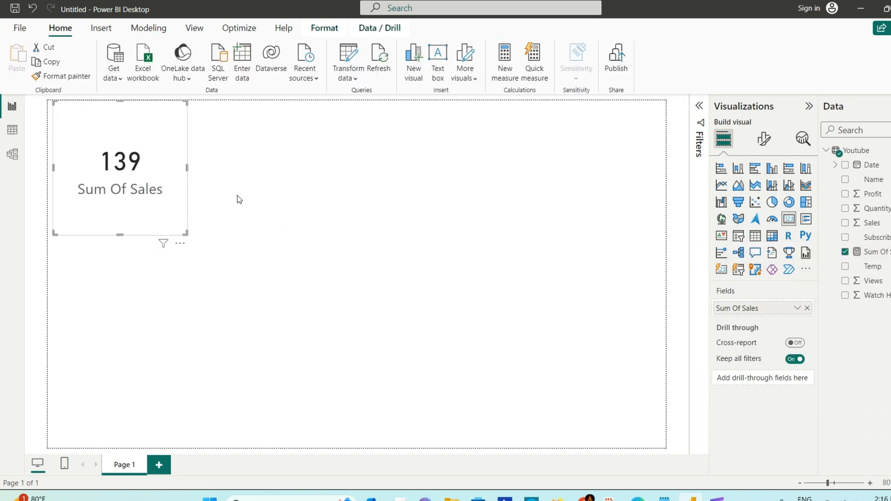
left_click_drag(134, 144, 502, 188)
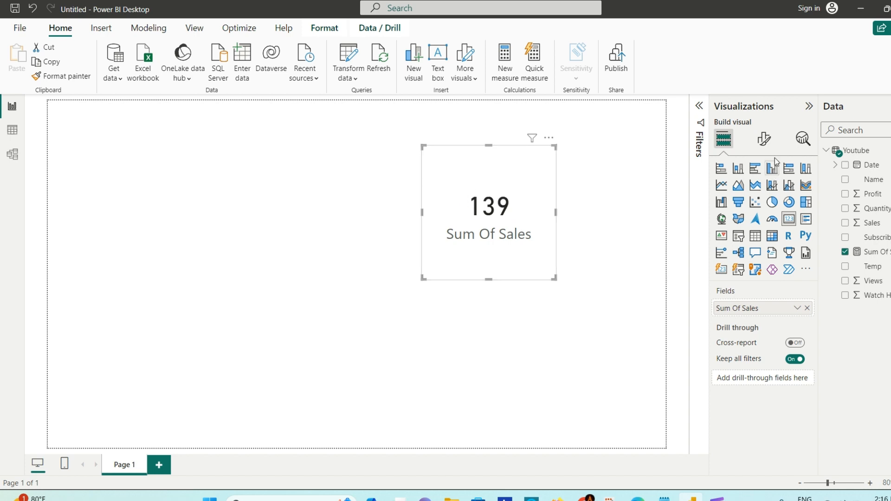
Turn on the visual border for the Sum Of Sales card and shift the card slightly on the report page
left_click(764, 139)
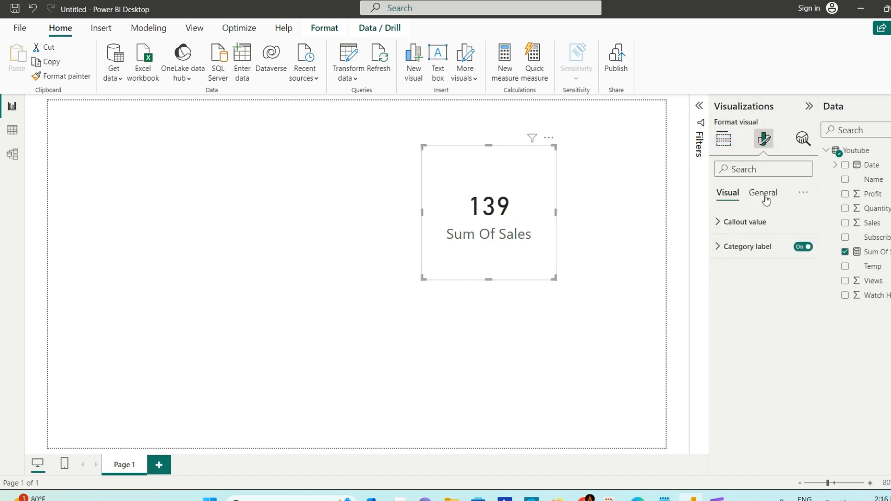
left_click(763, 193)
left_click(740, 273)
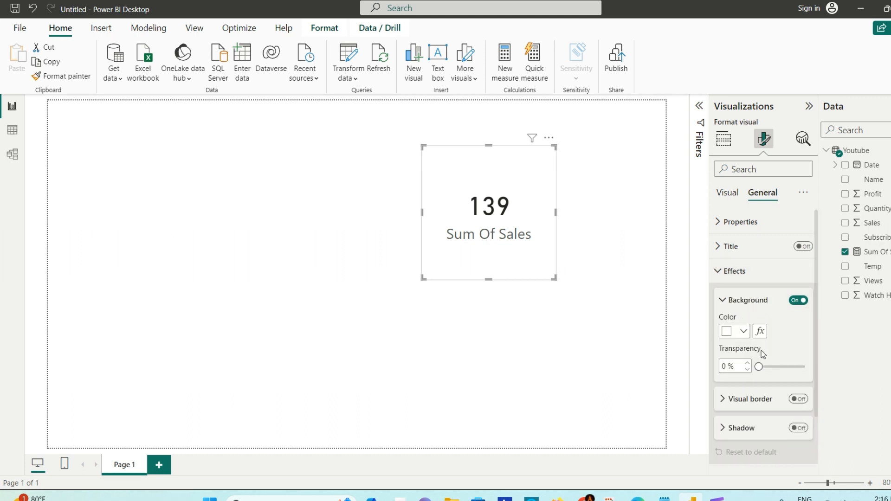
left_click(798, 399)
left_click(723, 138)
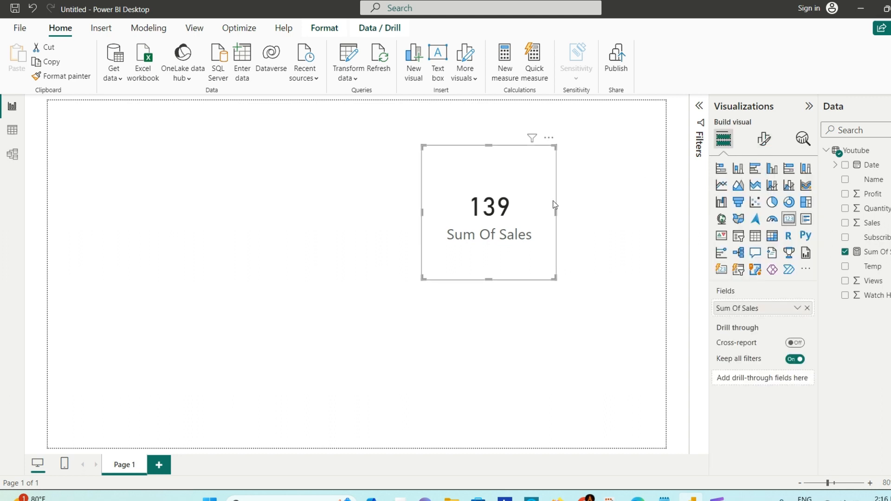
left_click_drag(517, 186, 538, 180)
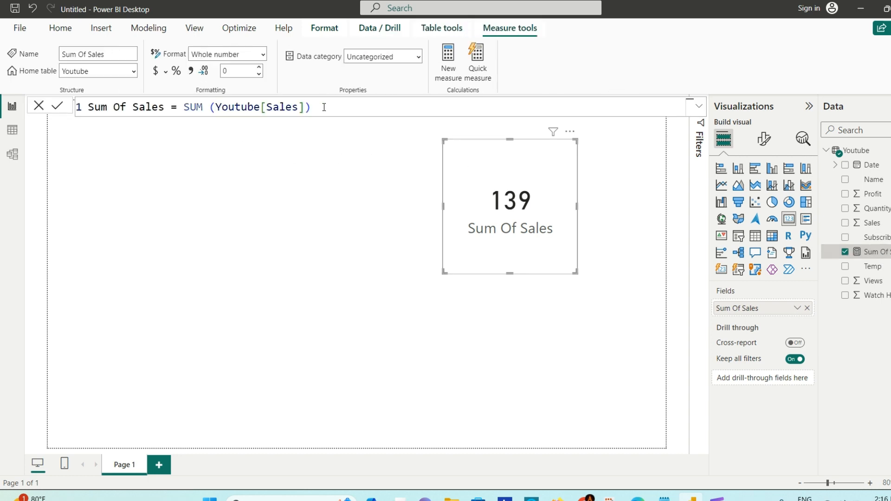
left_click_drag(506, 176, 469, 181)
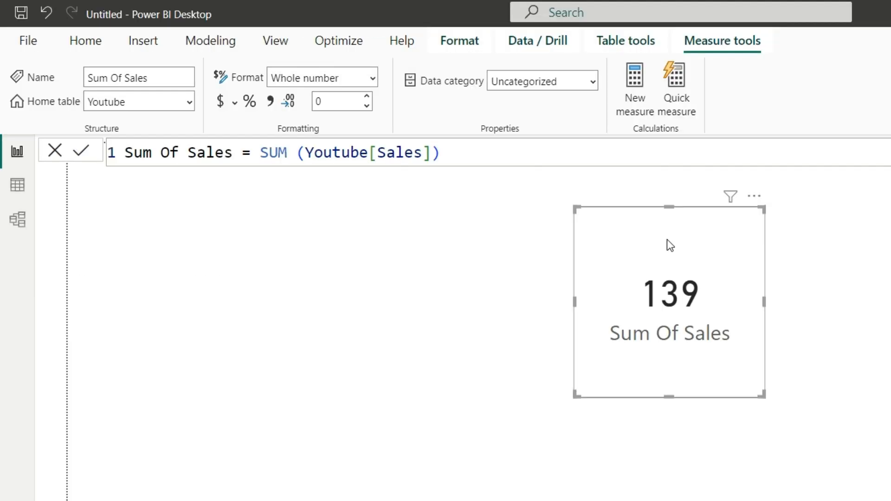
Examine the SUM function and its column argument in the Sum Of Sales formula
left_click(288, 151)
left_click(454, 153)
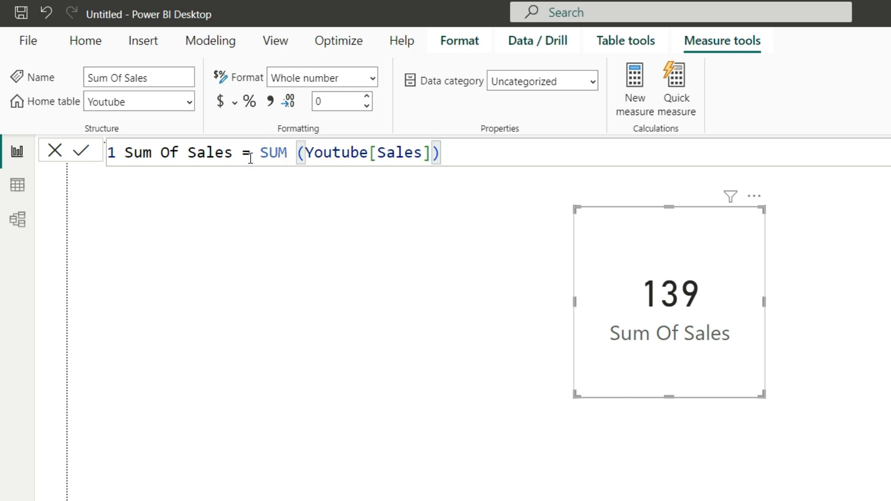
left_click(289, 153)
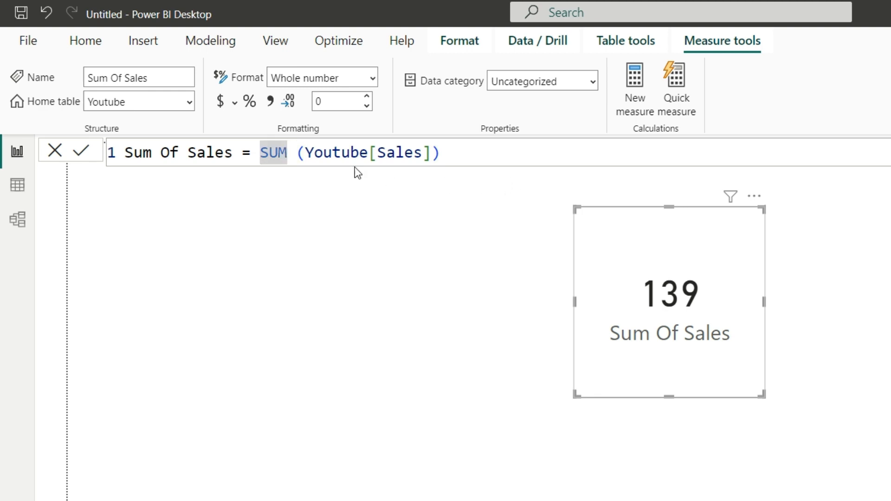
left_click(453, 154)
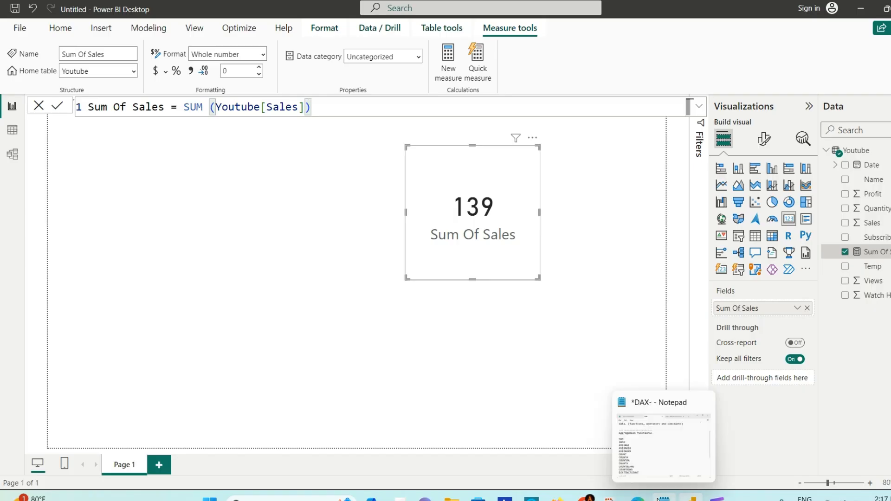
Switch to the Notepad notes on DAX functions and read the definition of SUM and its relation to SUMX
left_click(663, 495)
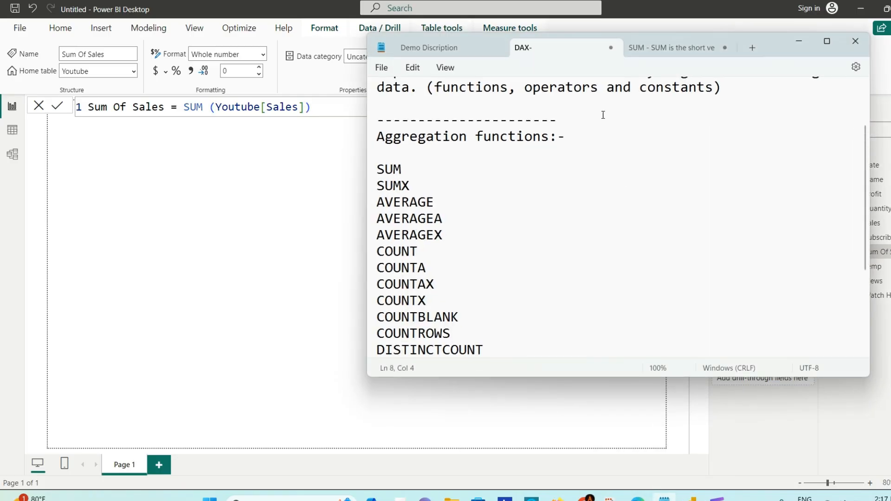
left_click(657, 45)
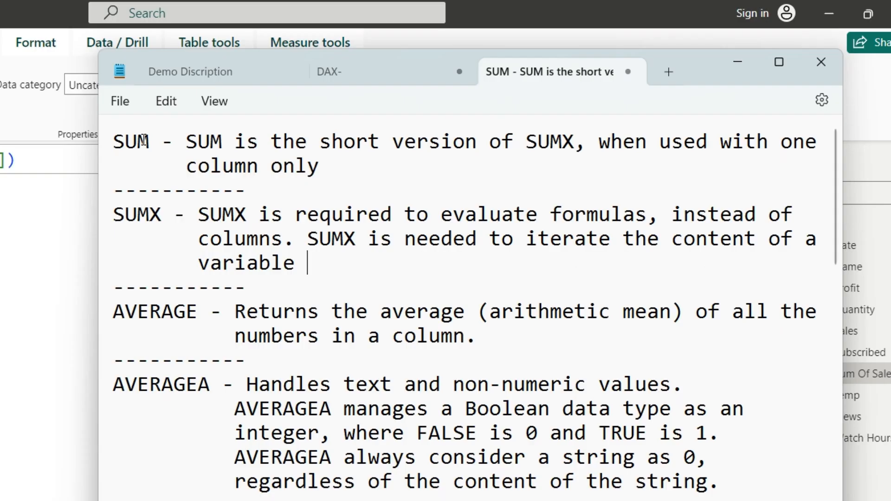
left_click_drag(149, 141, 112, 140)
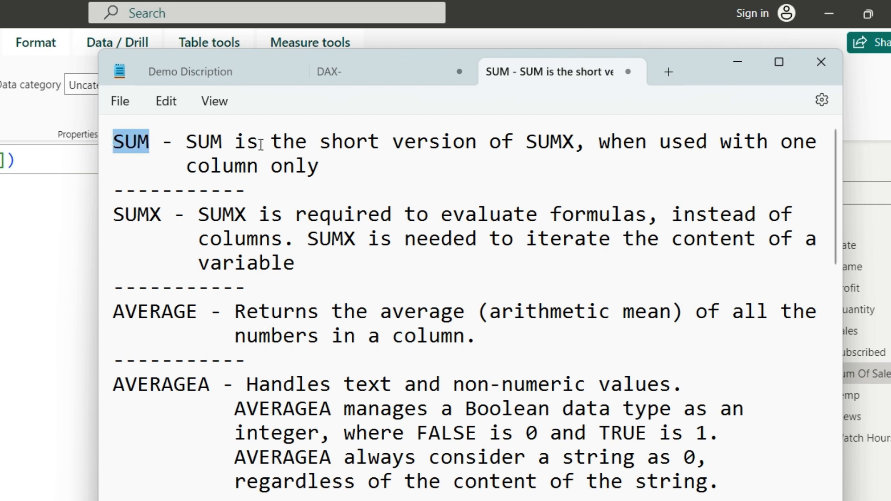
left_click(576, 141)
left_click_drag(560, 141, 190, 135)
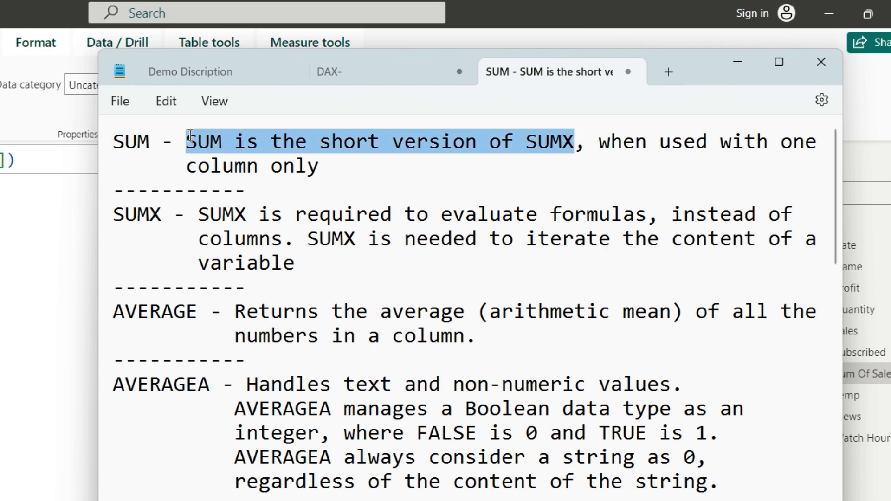
left_click(573, 140)
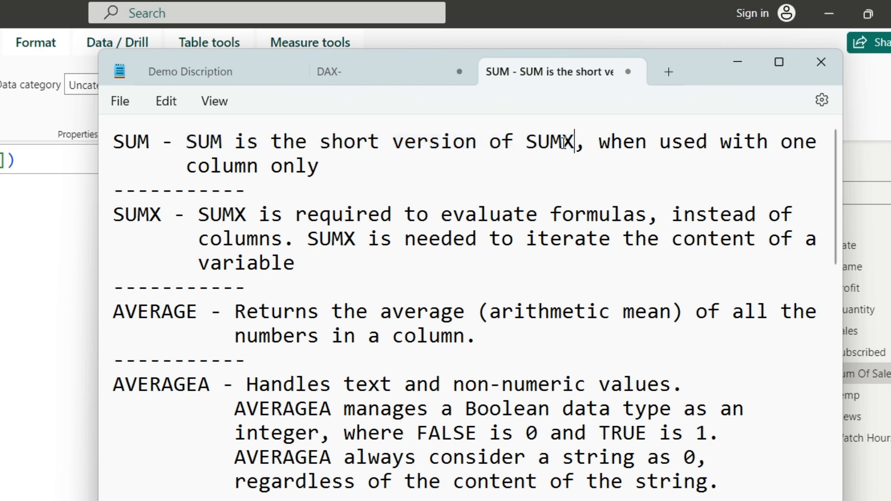
left_click_drag(528, 141, 573, 140)
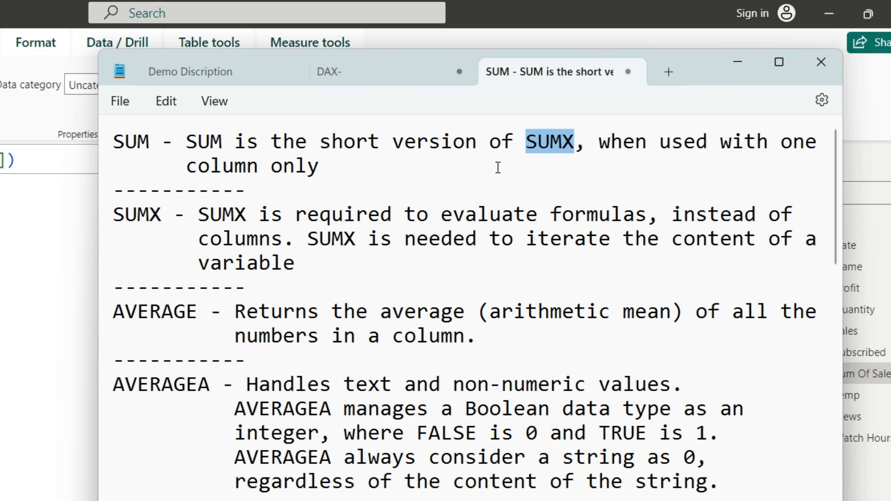
double_click(200, 139)
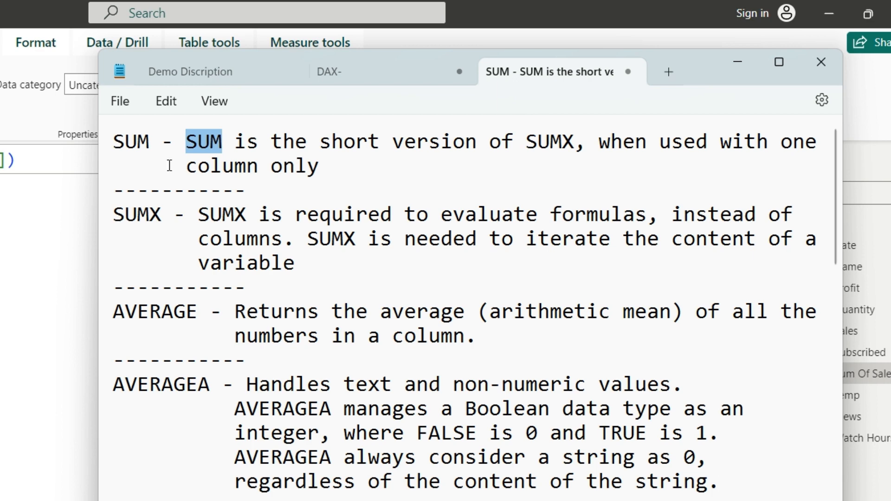
left_click_drag(660, 143, 344, 166)
left_click(344, 166)
double_click(216, 146)
double_click(556, 139)
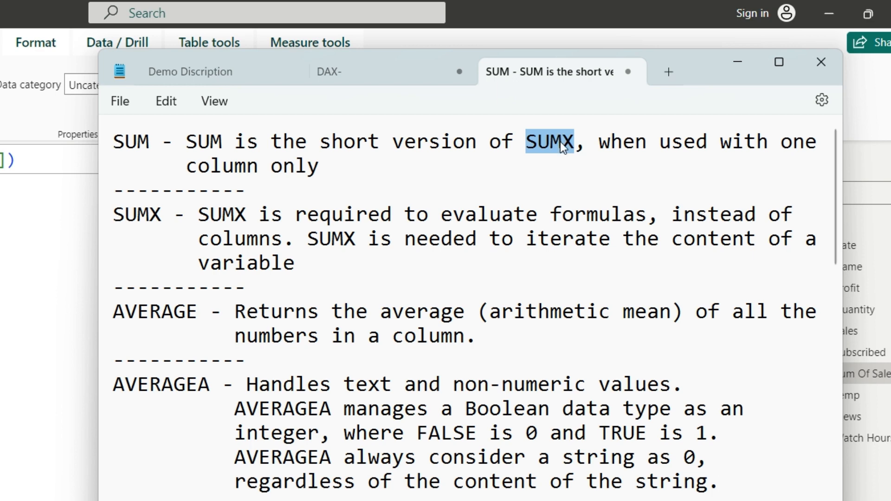
left_click(353, 165)
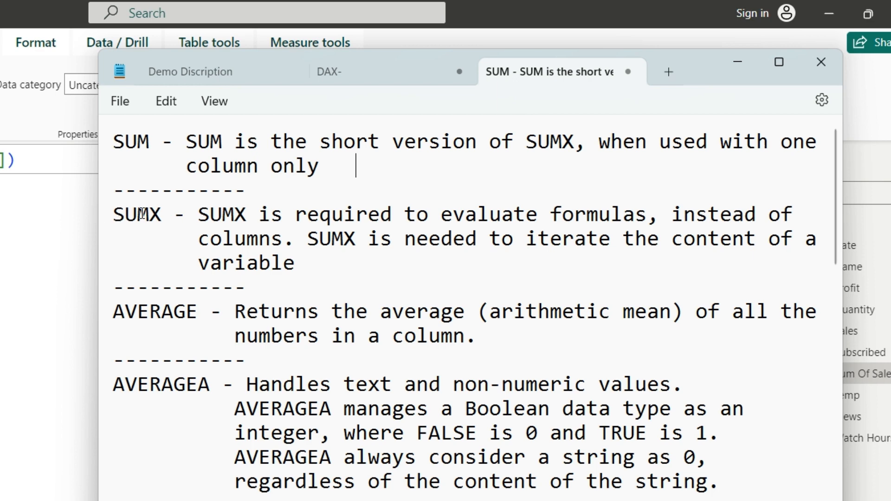
Read the SUMX definition in the notes, then minimize Notepad to return to Power BI
left_click_drag(117, 215, 162, 217)
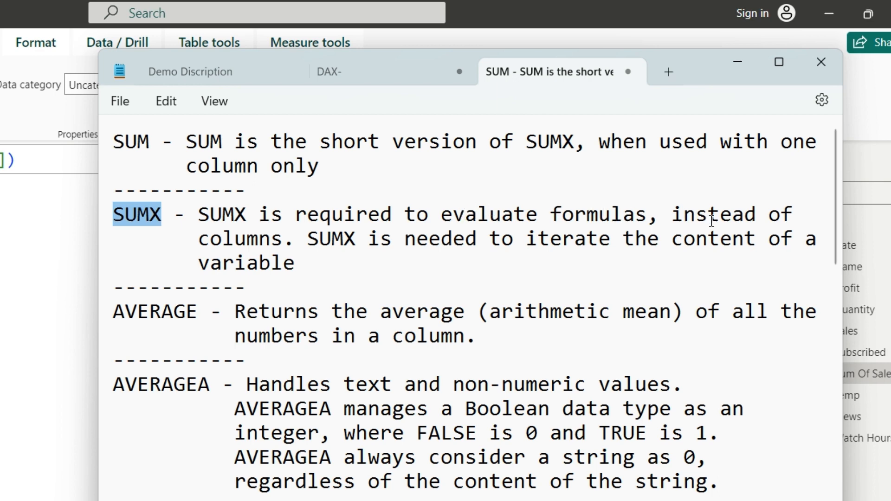
left_click_drag(329, 238, 335, 261)
left_click(332, 263)
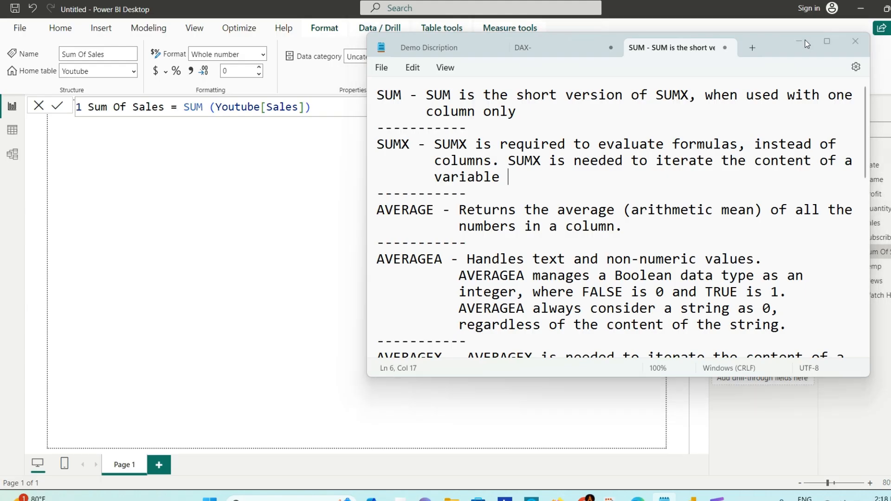
left_click(739, 62)
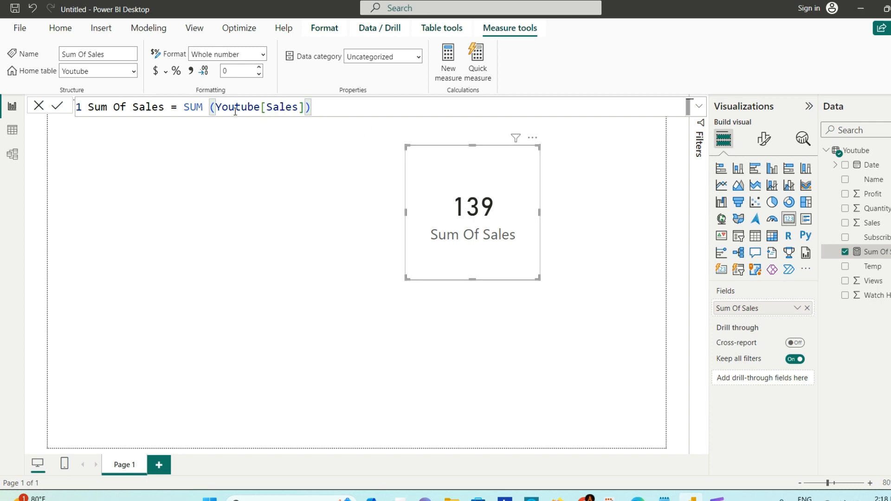
Change SUM to SUMX in the Sum Of Sales formula and clear the Youtube[Sales] argument from its parentheses
left_click(193, 107)
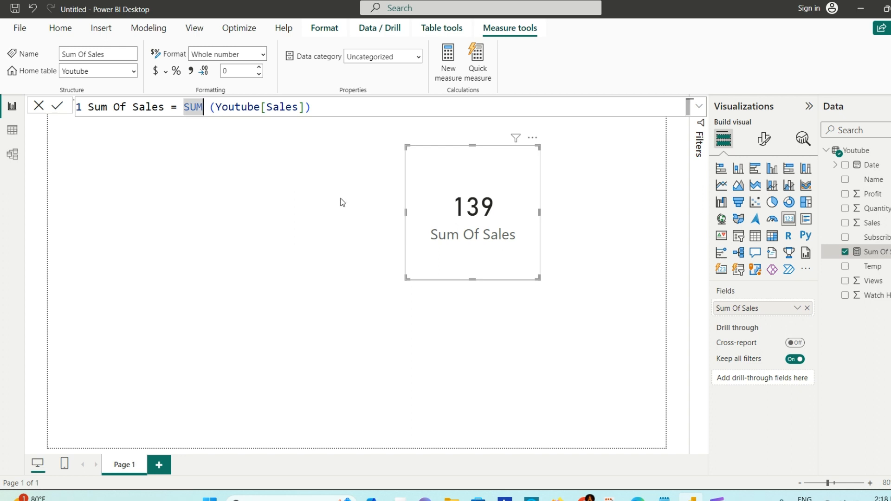
type("X")
key("End")
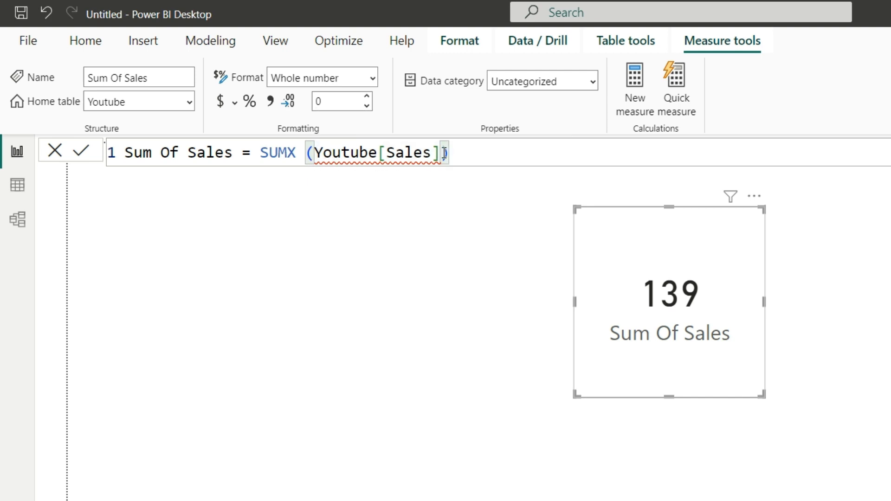
key("BackSpace")
key("BackSpace")
key("BackSpace")
key("BackSpace")
key("BackSpace")
key("BackSpace")
key("BackSpace")
key("BackSpace")
key("BackSpace")
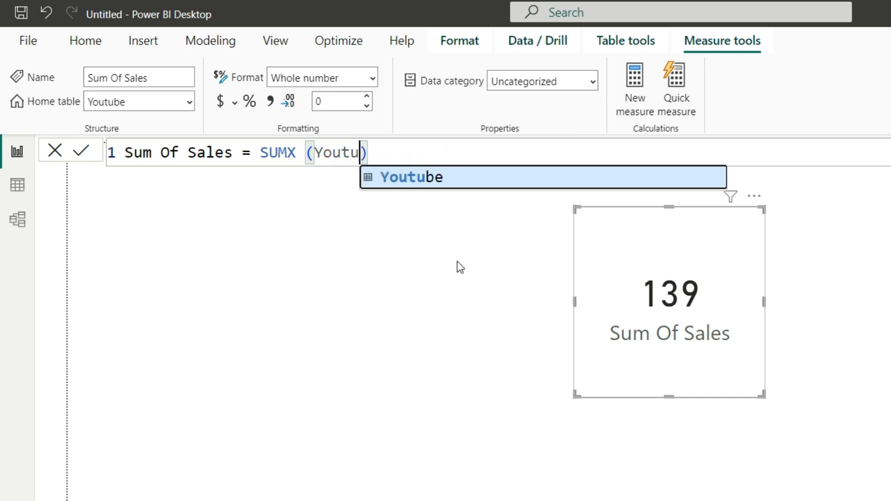
key("BackSpace")
key("BackSpace")
key("BackSpace")
key("BackSpace")
key("BackSpace")
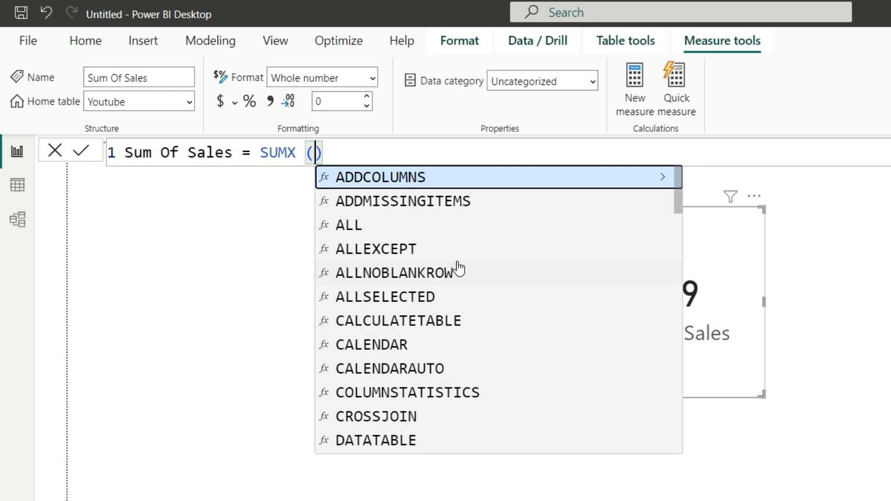
Enter Youtube as the SUMX table and Youtube[Sales] as its expression, and commit the measure
type("Yo")
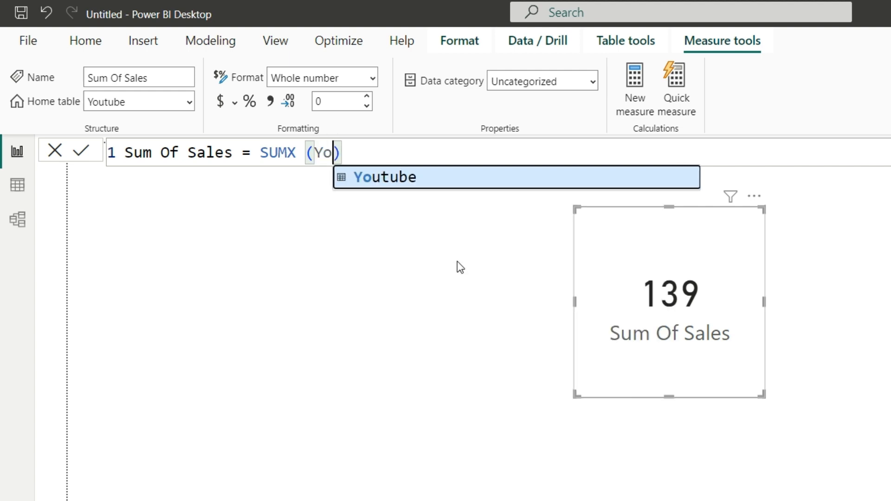
key("Tab")
type(", ")
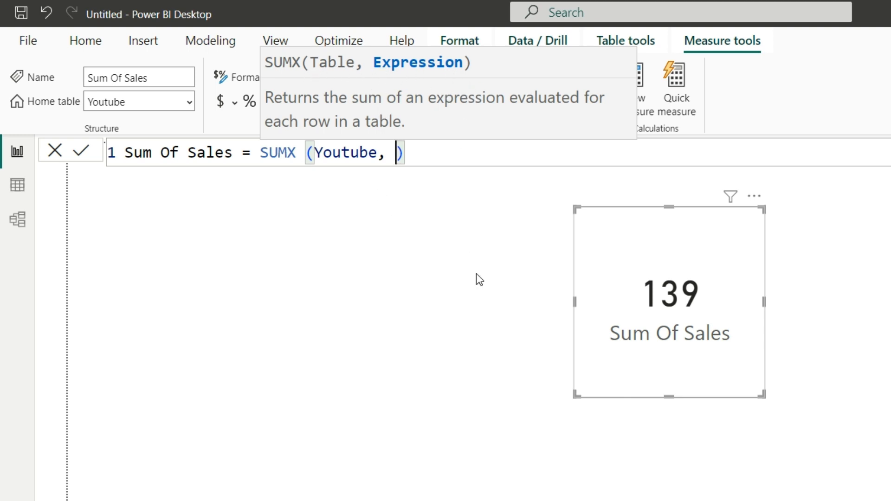
type("Y")
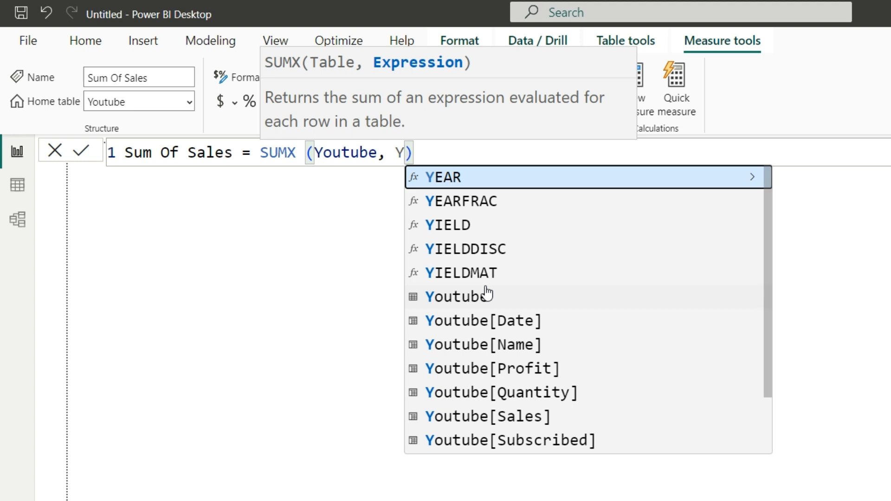
type("o")
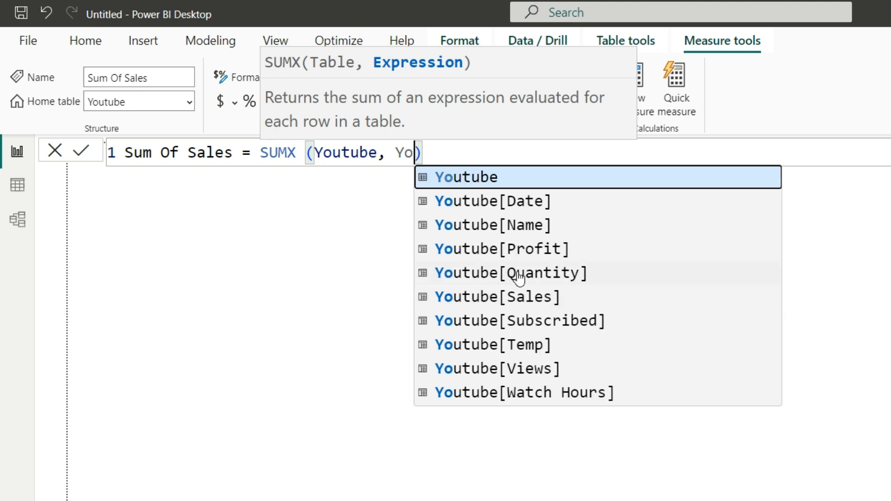
left_click(540, 299)
left_click_drag(522, 152, 395, 154)
double_click(355, 152)
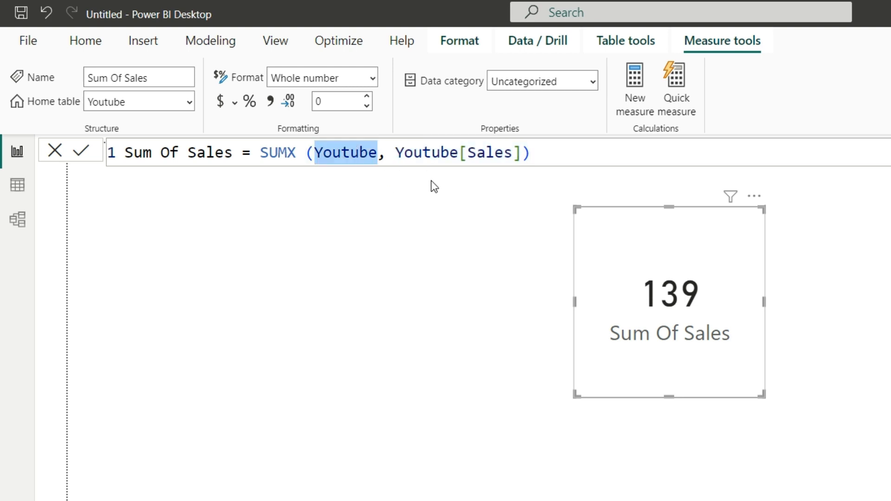
left_click(81, 150)
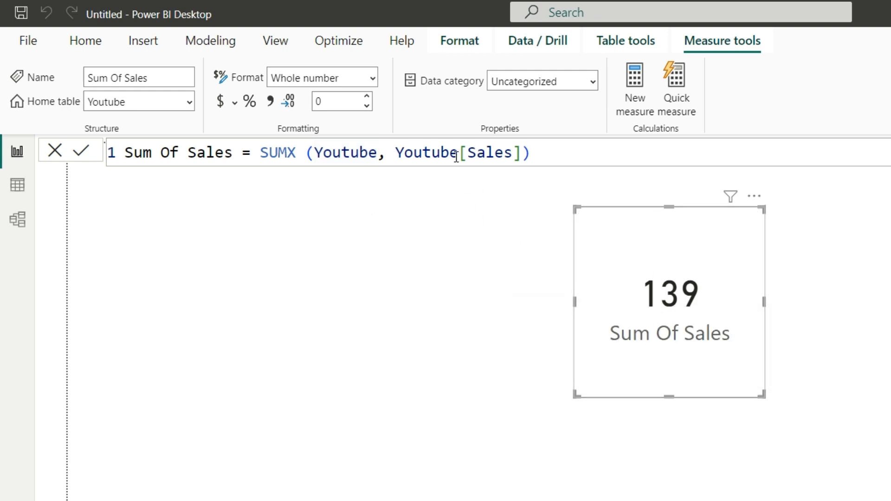
Multiply the Youtube[Sales] expression by 2 inside the SUMX formula and commit the measure
left_click_drag(395, 152, 523, 155)
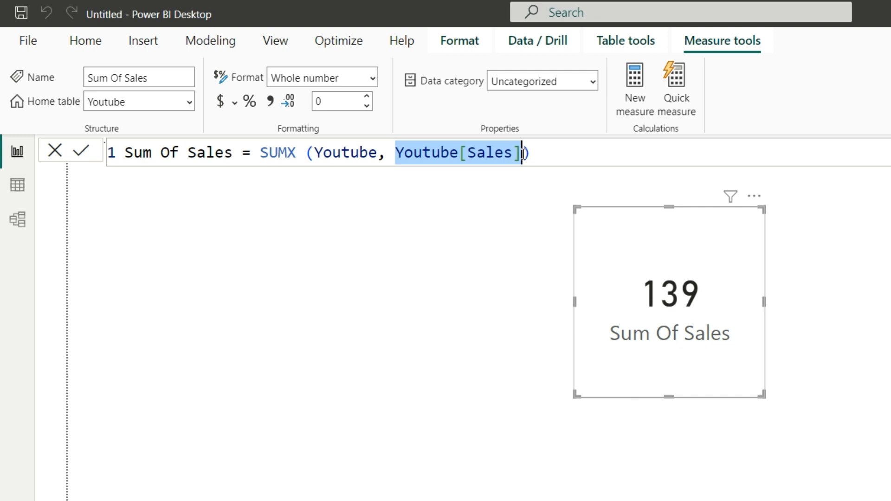
left_click(523, 154)
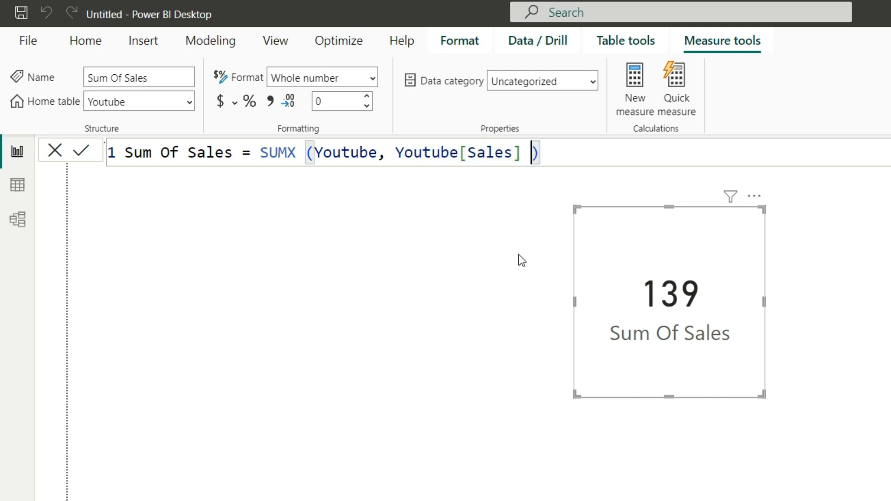
type("* ")
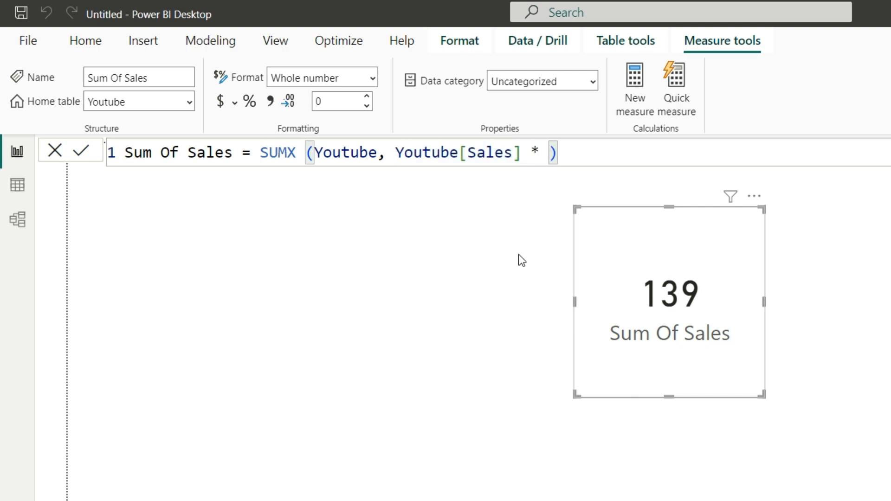
type("2")
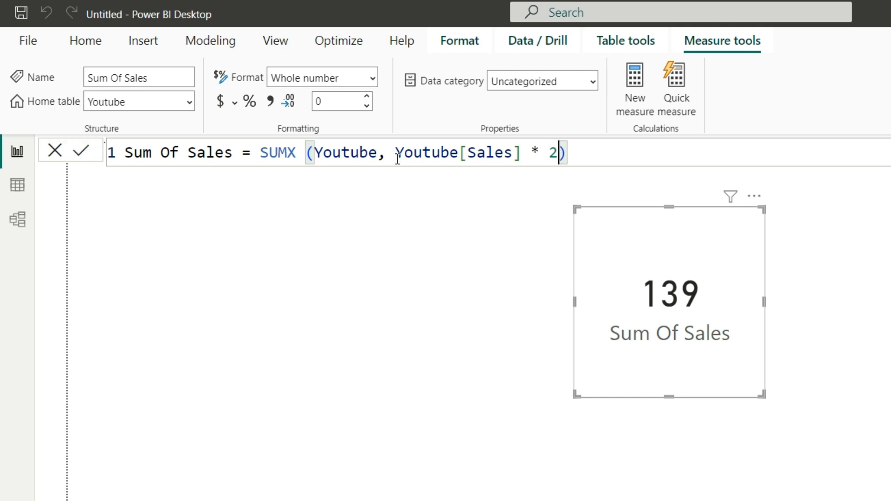
left_click_drag(388, 153, 556, 160)
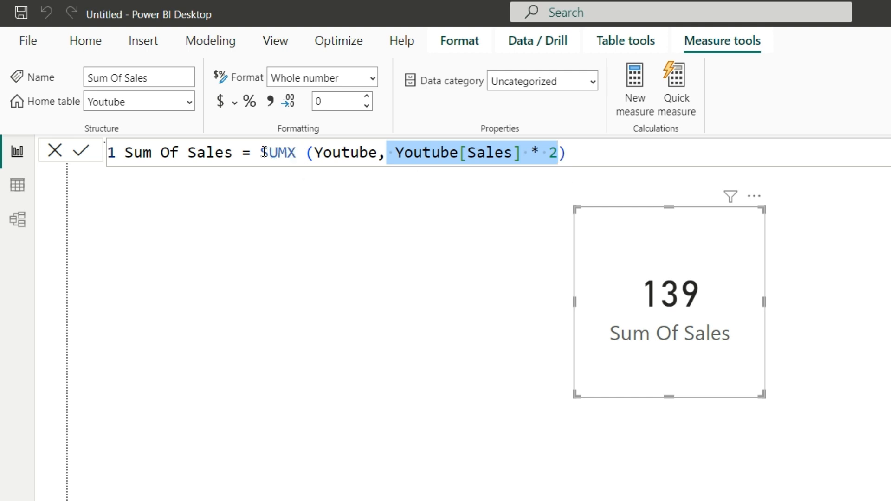
left_click_drag(263, 152, 288, 154)
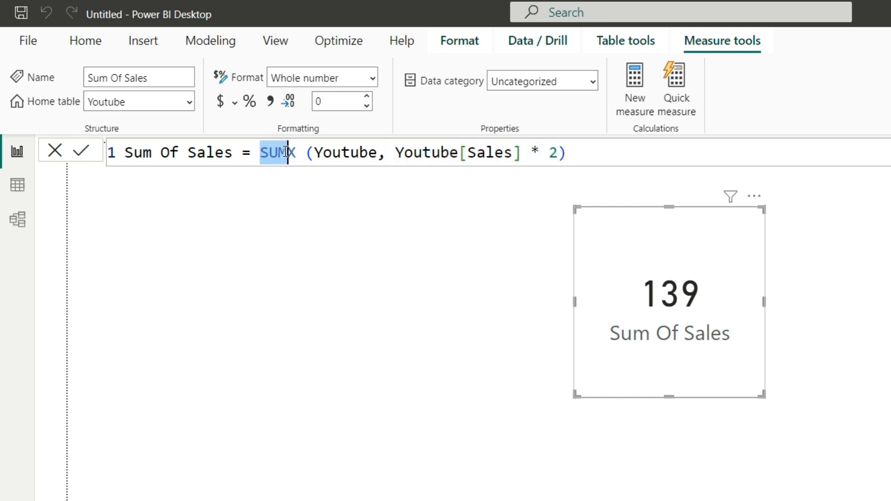
left_click(566, 154)
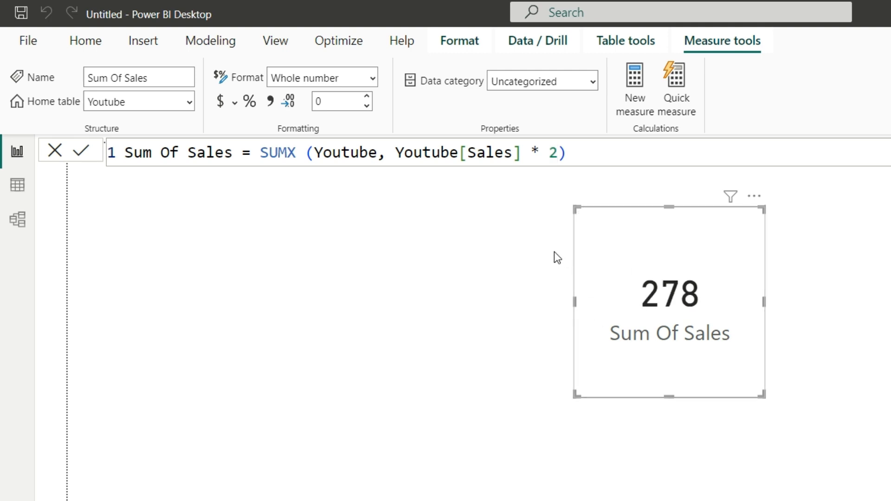
Replace the multiplier 2 with Youtube[Profit] in the SUMX expression and commit the measure
left_click(554, 156)
key("BackSpace")
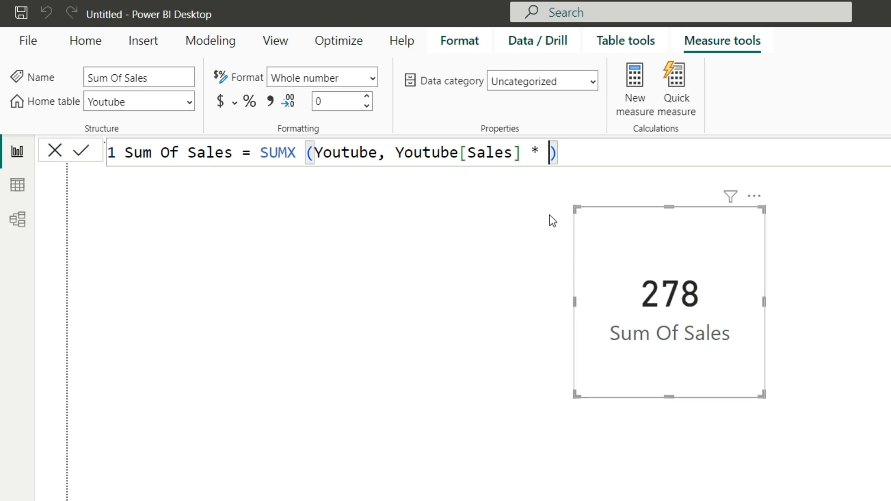
type("Y")
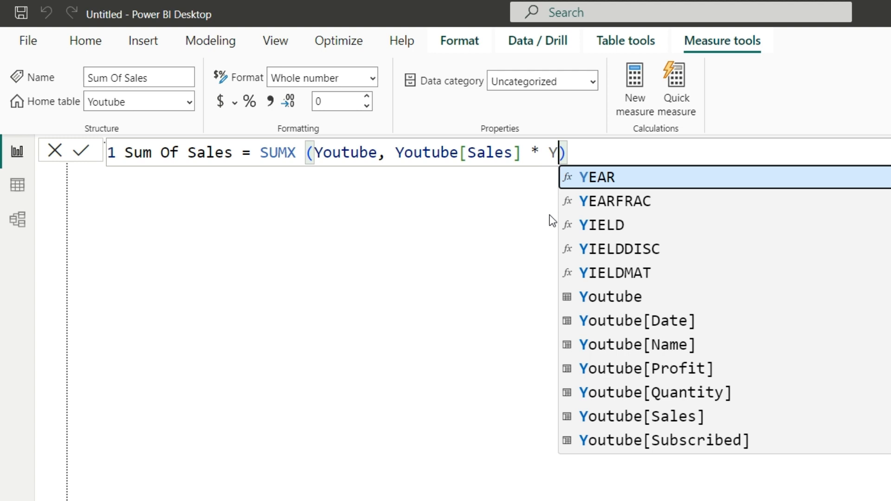
left_click(694, 378)
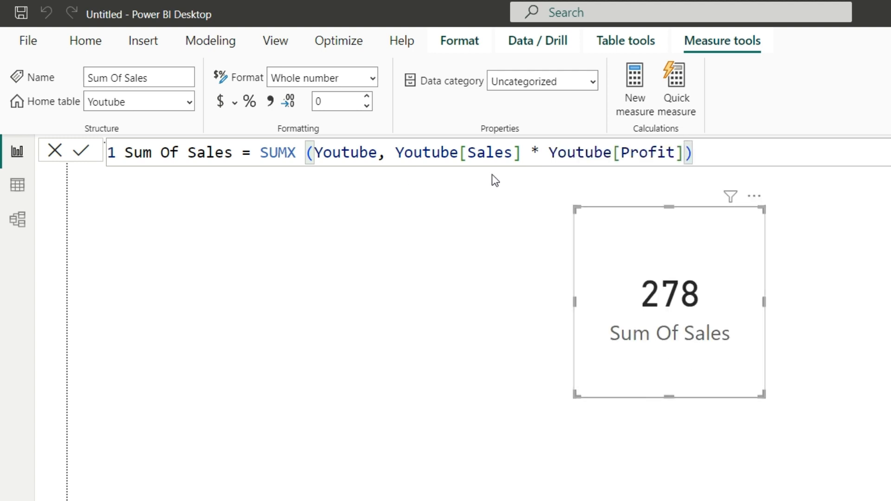
left_click(697, 152)
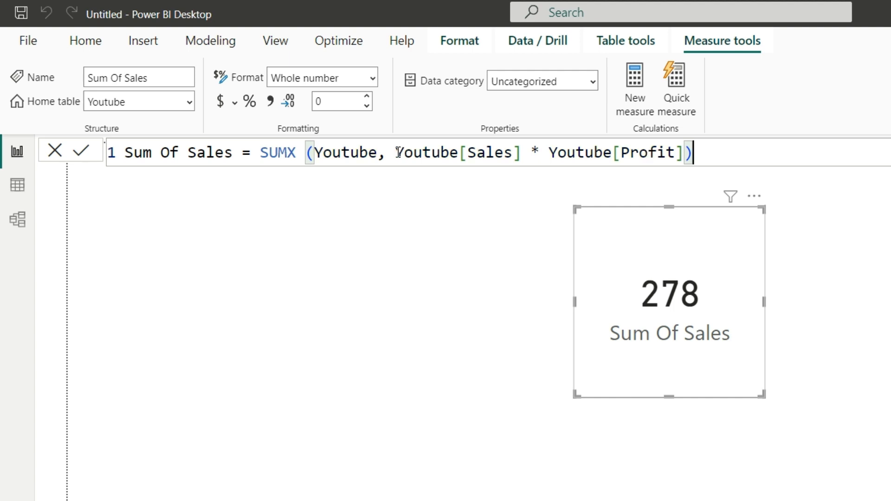
left_click_drag(395, 152, 686, 152)
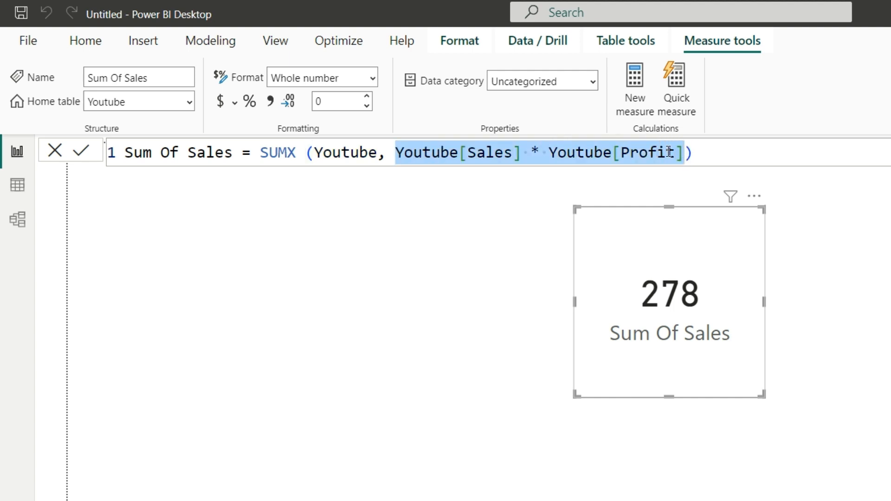
left_click(694, 150)
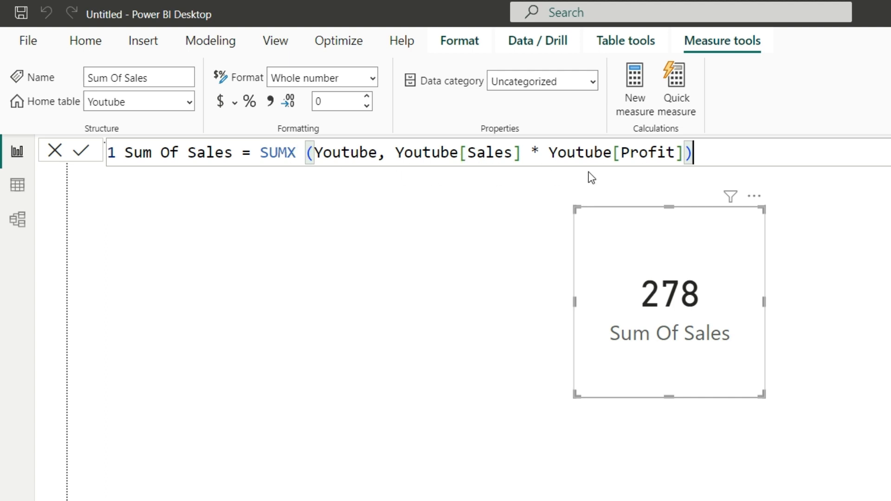
left_click(81, 151)
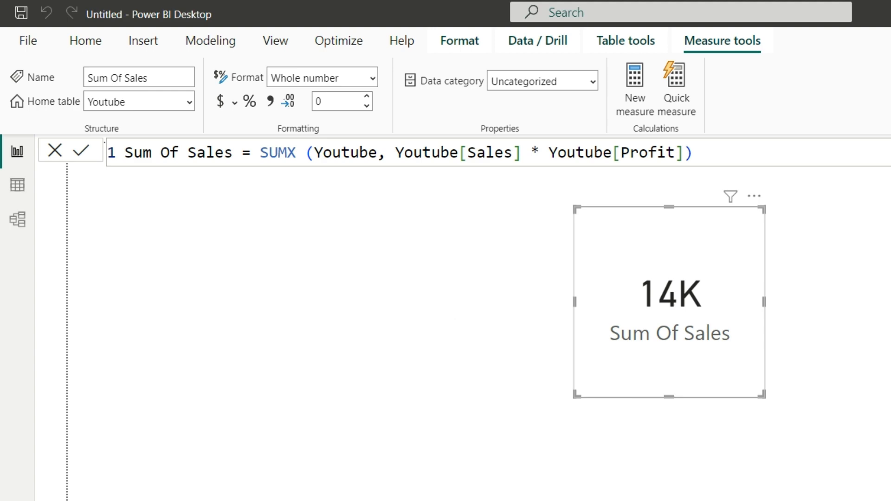
Switch to the Notepad notes, compare the SUM and SUMX definitions again, and return to Power BI
left_click(664, 499)
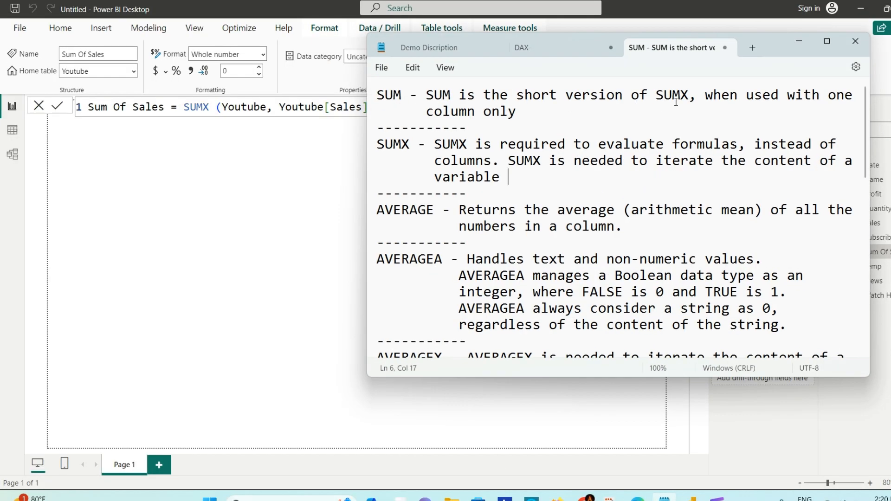
left_click_drag(706, 95, 641, 106)
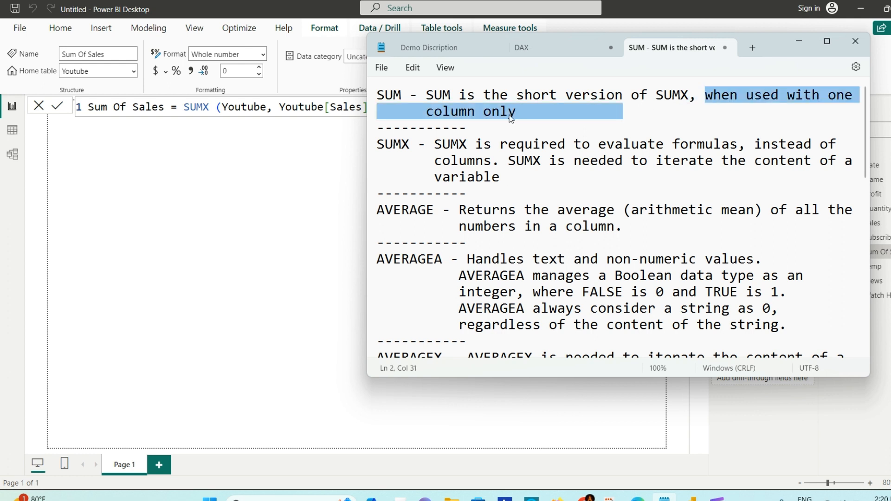
left_click(523, 113)
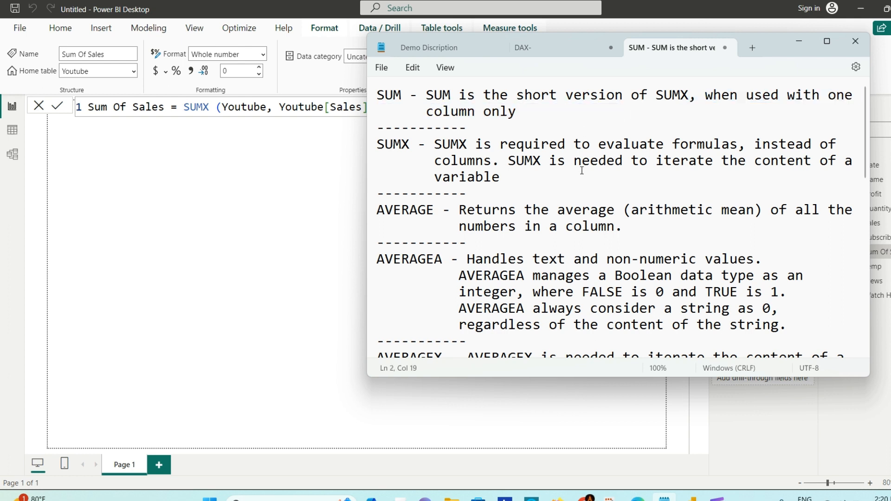
mouse_move(598, 146)
left_mouse_down()
mouse_move(742, 146)
mouse_move(606, 144)
left_mouse_up()
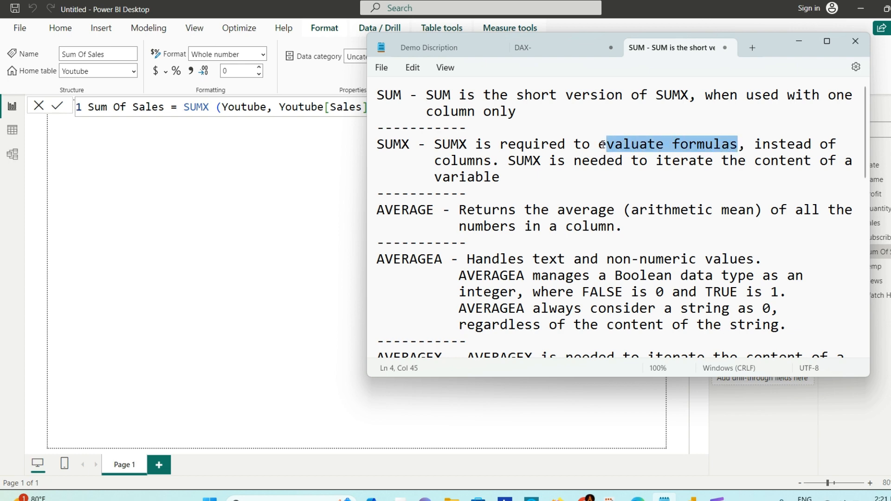
left_click(800, 44)
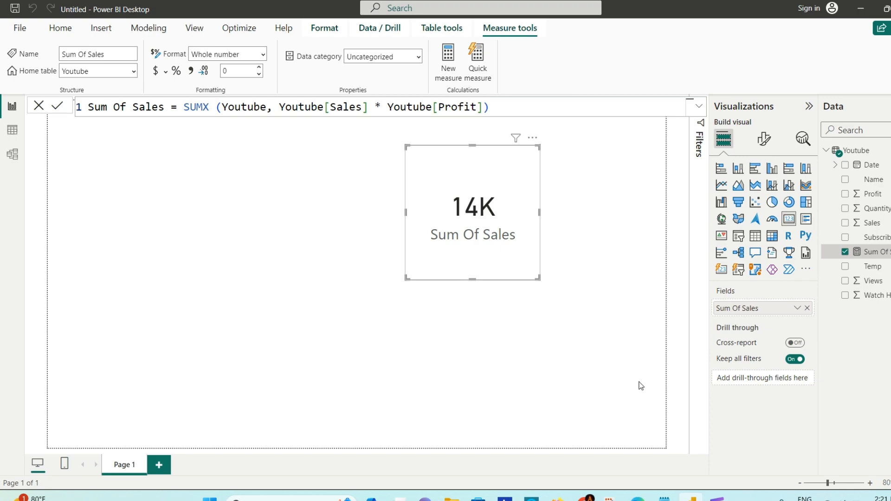
Review the AVERAGE, AVERAGEA and AVERAGEX entries in the Notepad list of aggregation functions, then return to Power BI
left_click(664, 496)
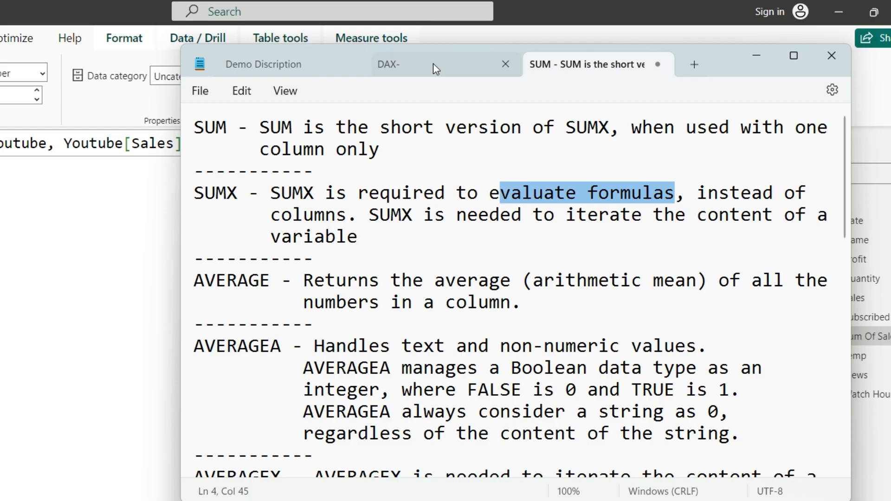
left_click(435, 68)
left_click(207, 270)
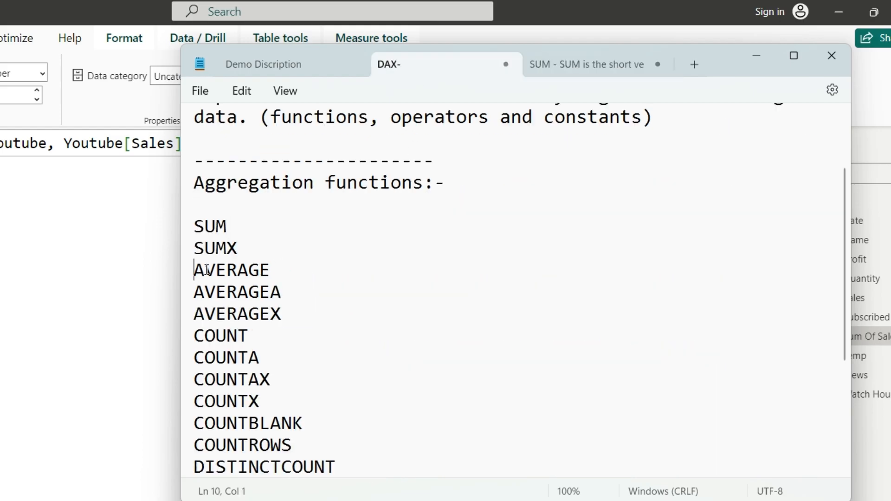
left_click_drag(207, 270, 293, 310)
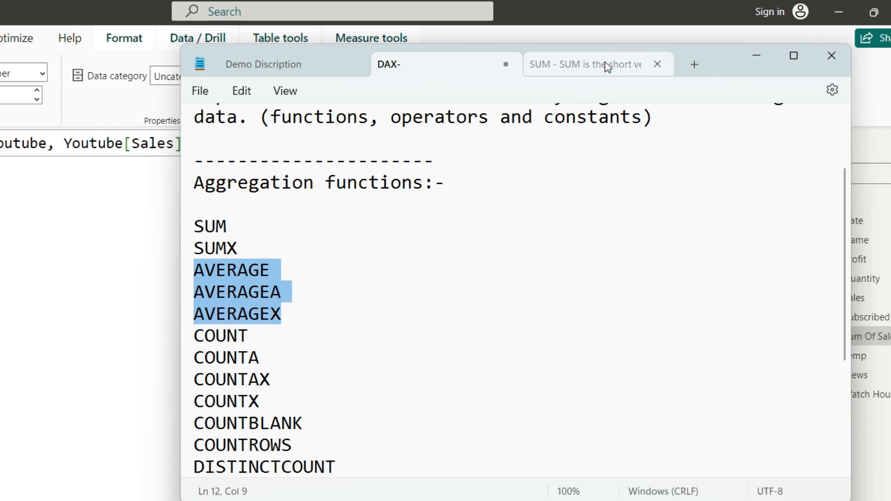
left_click(584, 65)
left_click(756, 56)
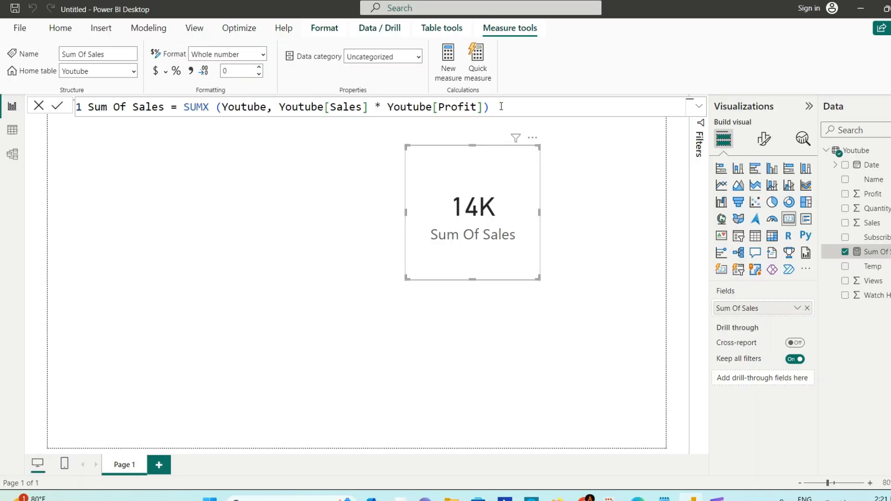
Clear the SUMX expression from the measure and change its name in the formula to Average Of Sales
left_click_drag(501, 107, 195, 107)
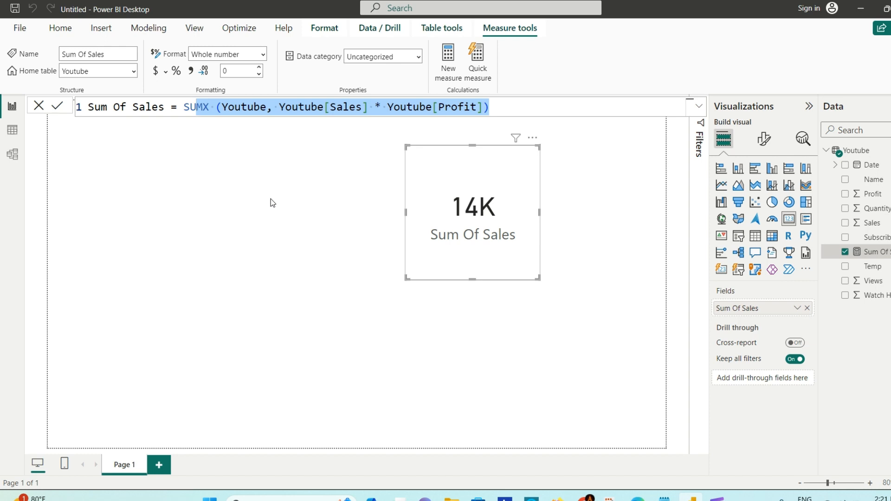
key("BackSpace")
key("BackSpace")
key("BackSpace")
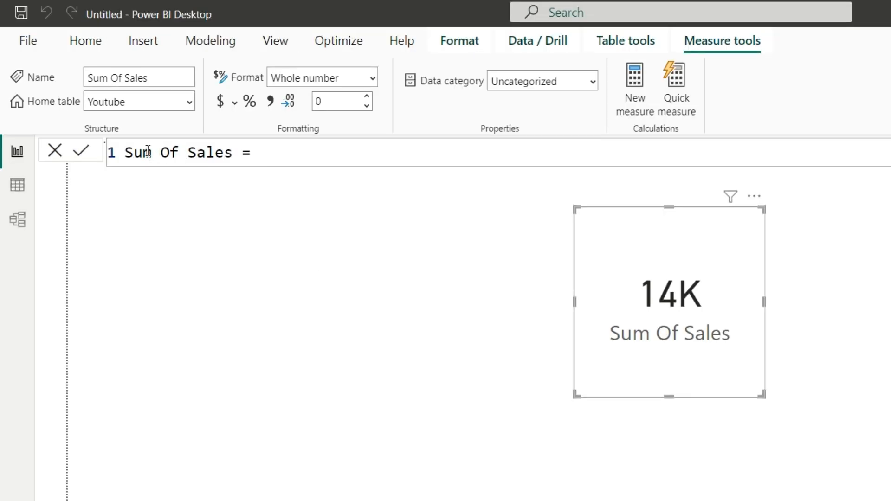
double_click(148, 152)
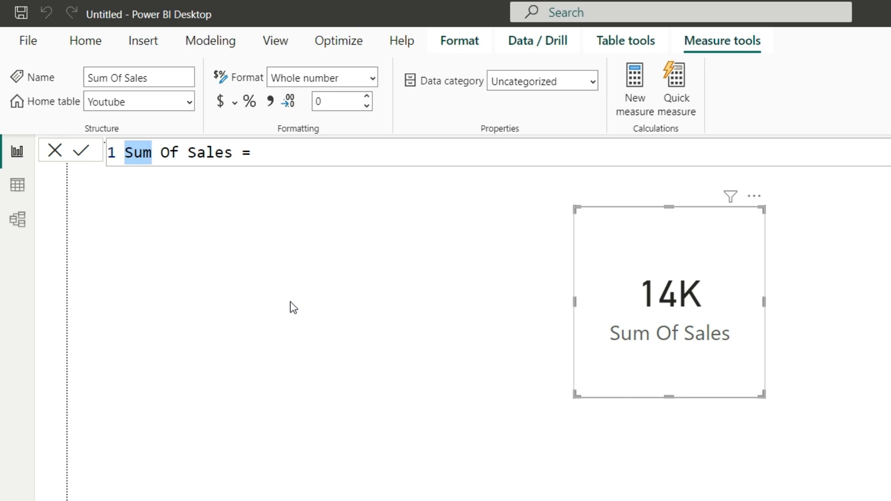
type("Av")
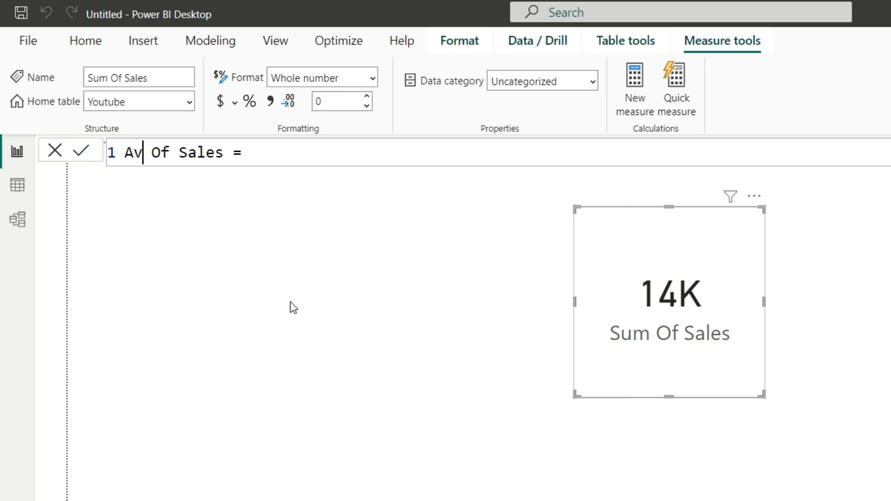
type("er")
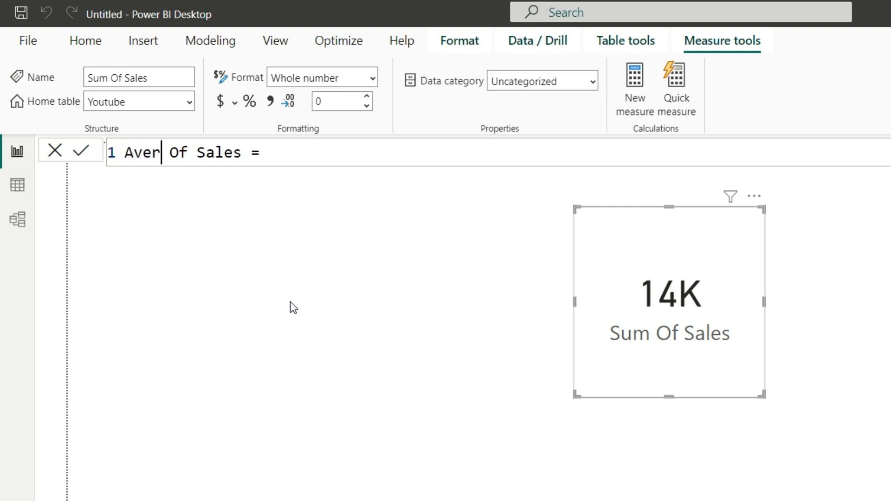
type("age")
Define the Average Of Sales measure as AVERAGE(Youtube[Sales]), commit it, and highlight the function name
left_click(310, 156)
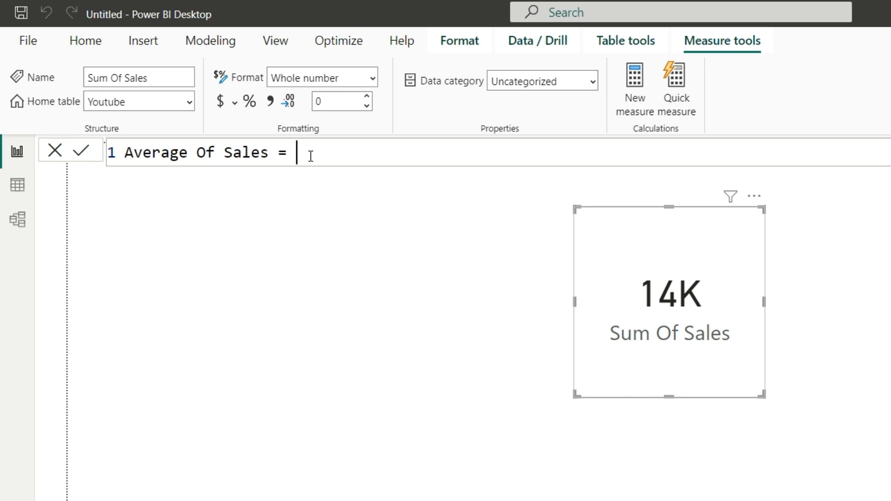
type("Ave")
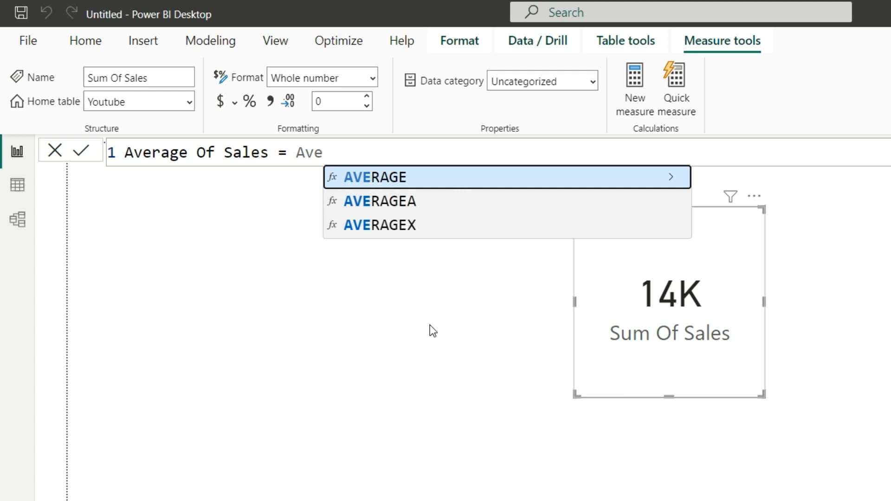
key("Tab")
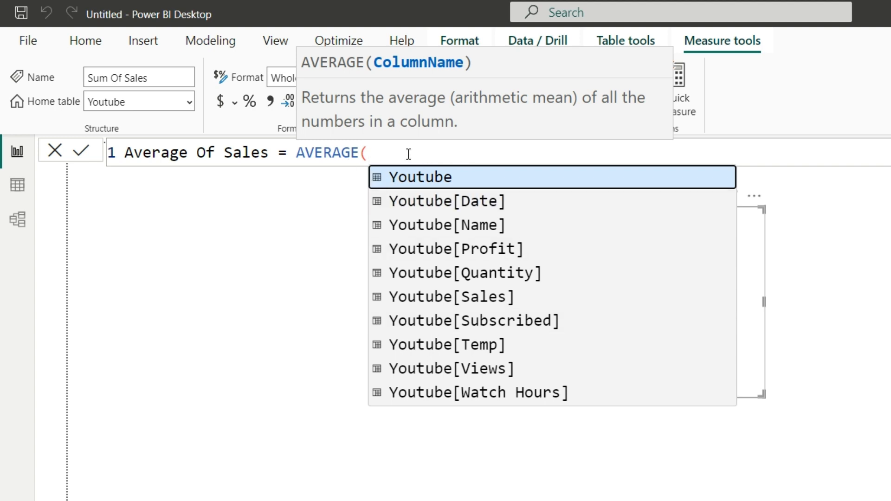
left_click(482, 298)
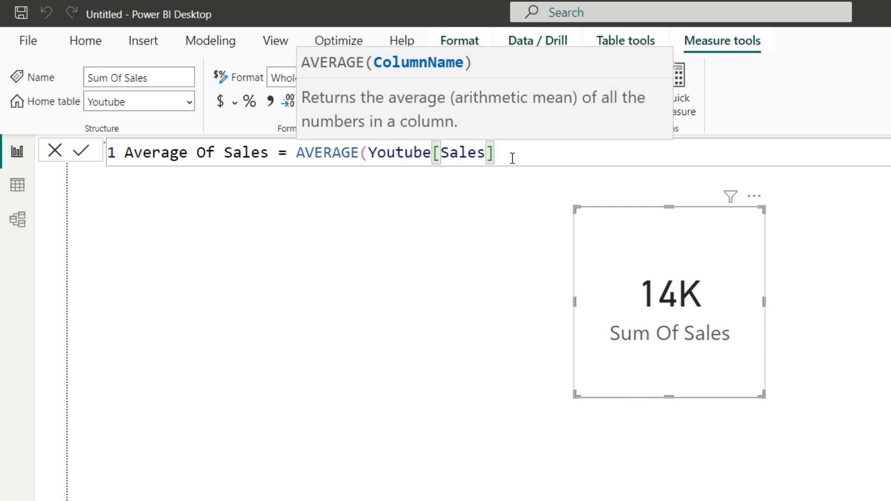
type(")")
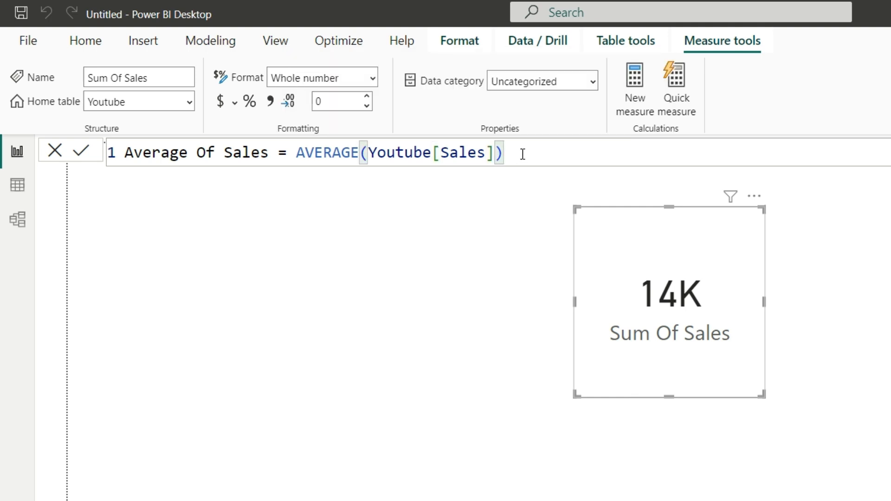
left_click(81, 150)
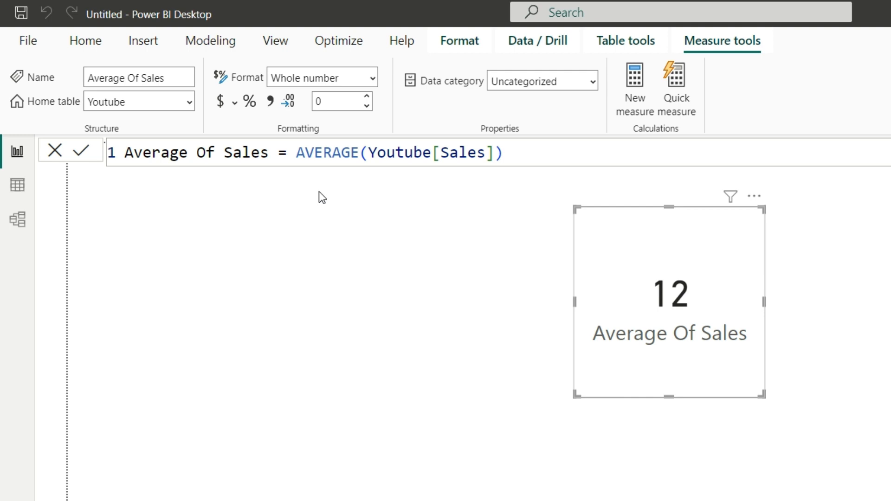
double_click(330, 152)
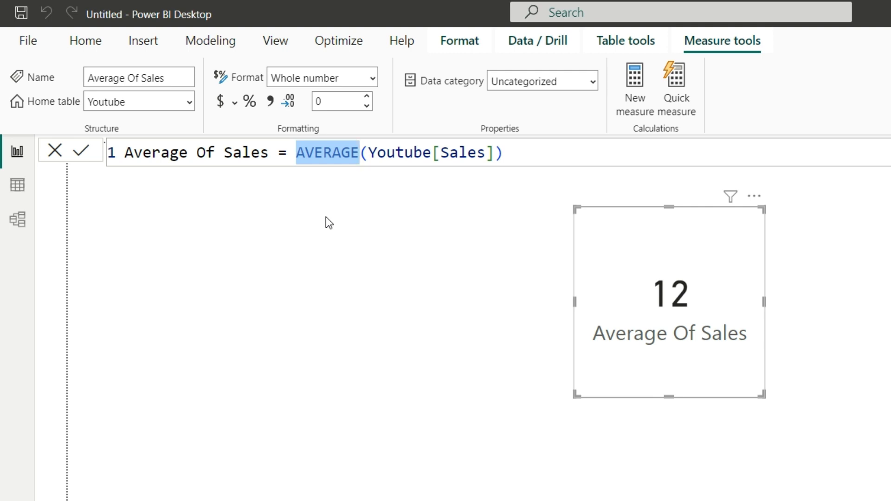
Switch to the Notepad notes and review the AVERAGE definition about the arithmetic mean of all numbers in a column
left_click(344, 154)
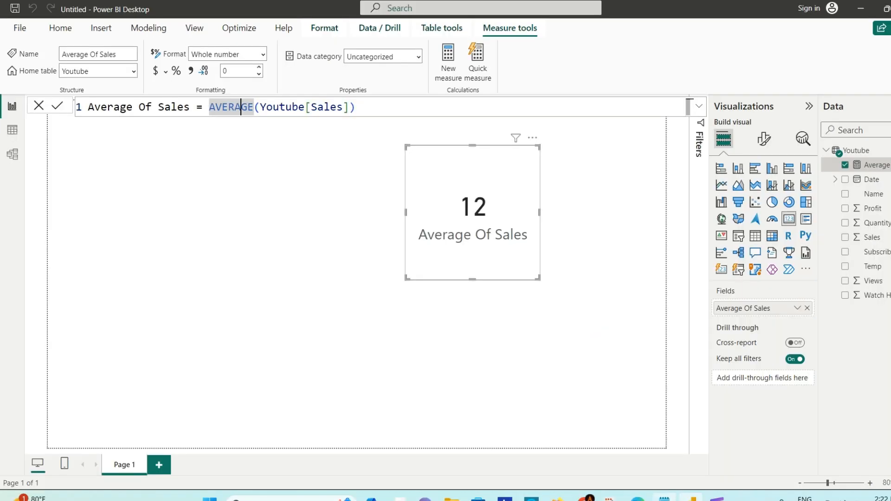
left_click(667, 499)
left_click_drag(461, 212, 609, 212)
left_click(632, 209)
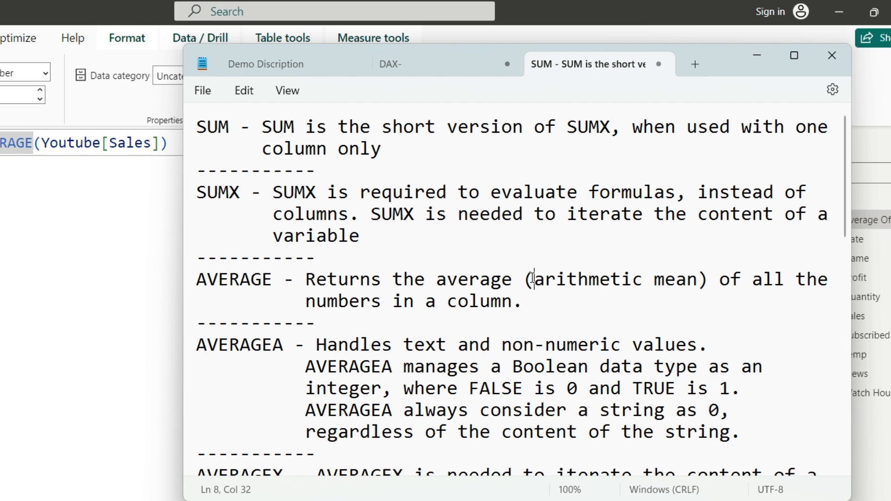
left_click_drag(533, 279, 695, 279)
left_click(308, 305)
left_click_drag(324, 307, 534, 301)
left_click(535, 300)
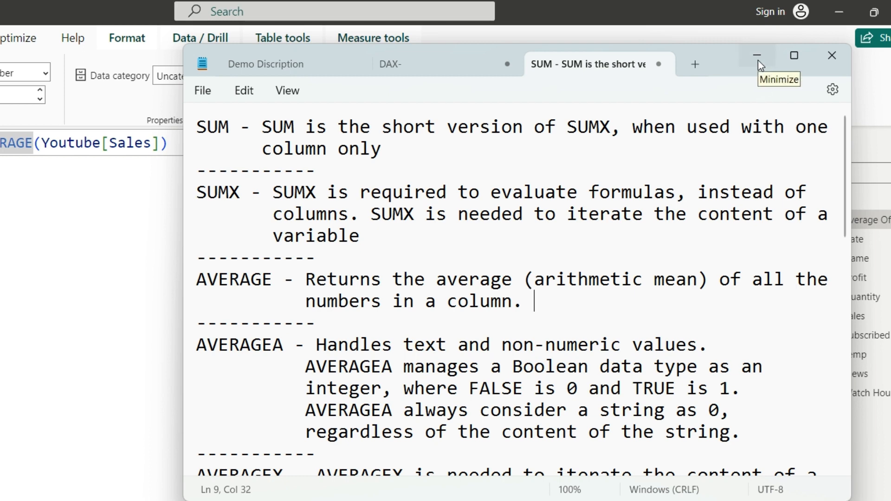
Review the opening of the AVERAGEA definition in the notes, focusing on how it handles text and non-numeric values
left_click_drag(199, 345, 284, 344)
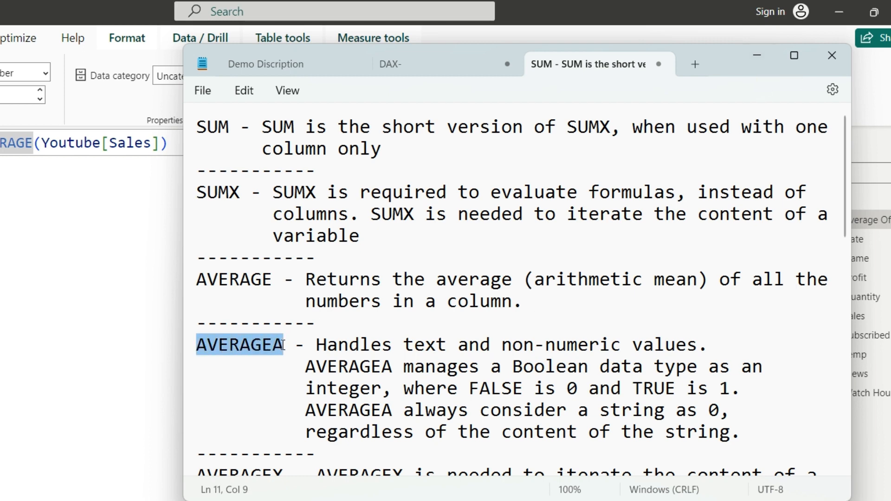
scroll(432, 317, "down", 1)
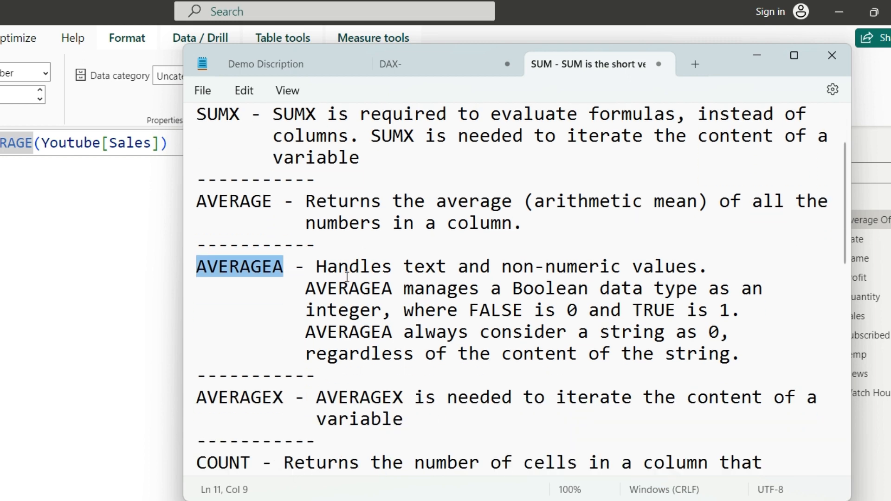
left_click_drag(316, 266, 740, 354)
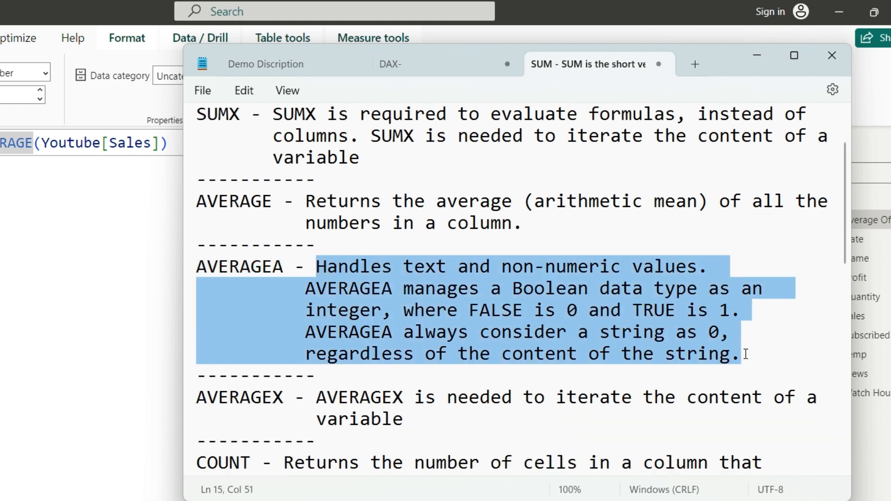
left_click(746, 357)
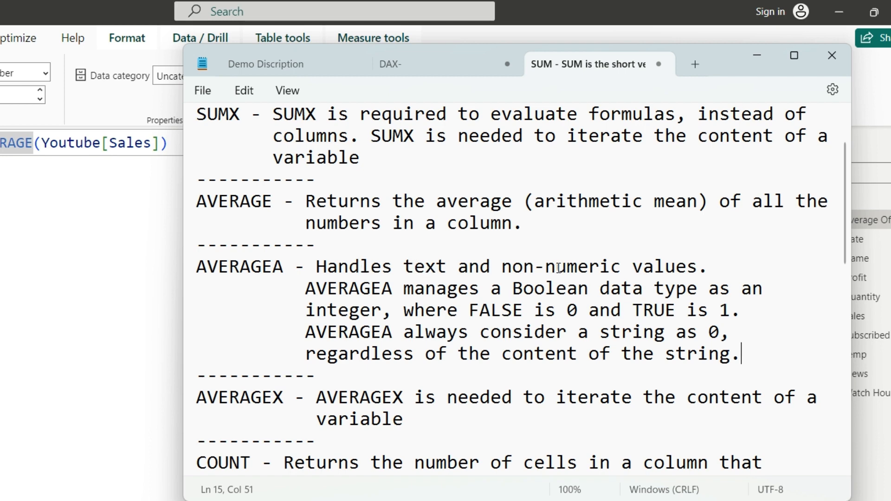
left_click(709, 268)
left_click_drag(709, 268, 317, 269)
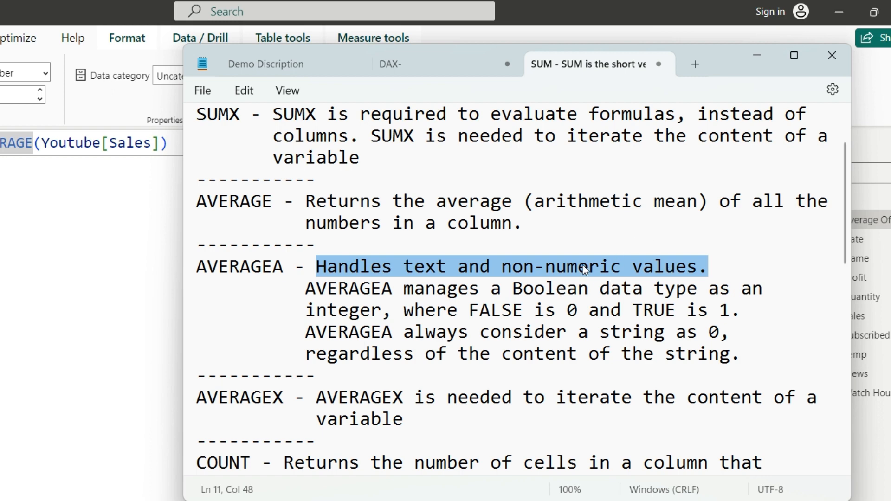
left_click(468, 267)
left_click_drag(404, 267, 758, 265)
left_click(743, 270)
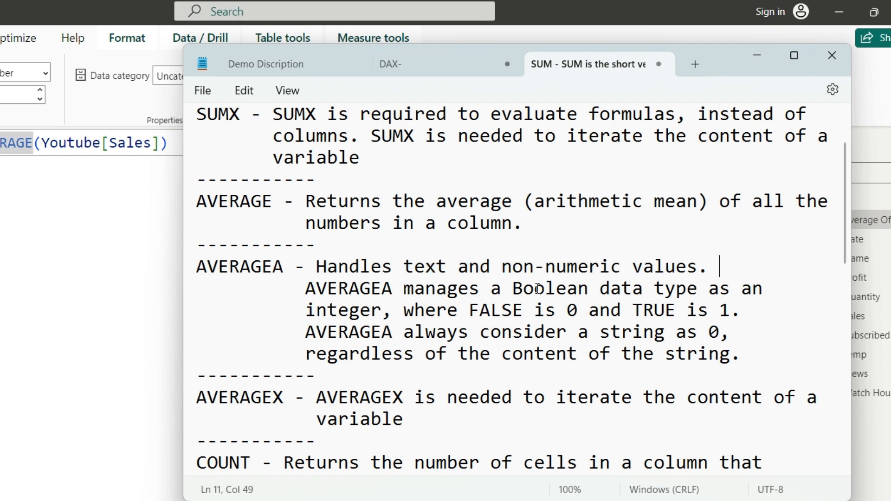
Review the AVERAGEA rules for Boolean data and strings in the notes, then return to Power BI
left_click_drag(513, 289, 642, 288)
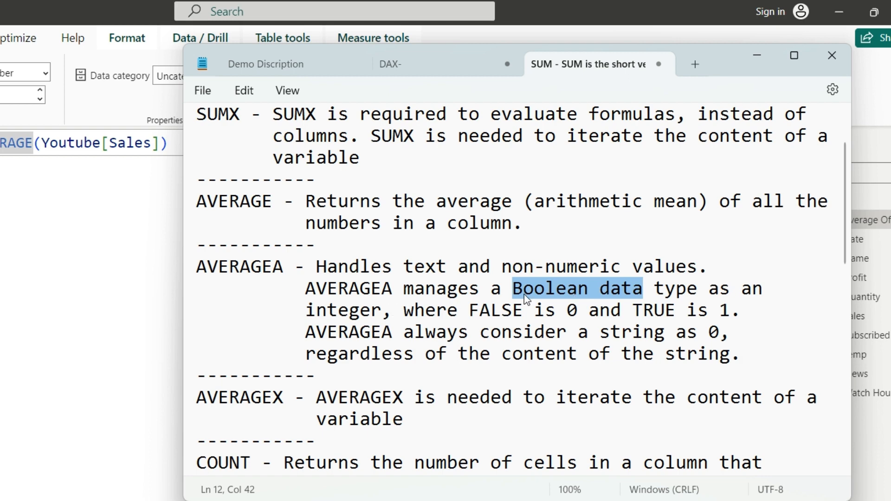
left_click(709, 266)
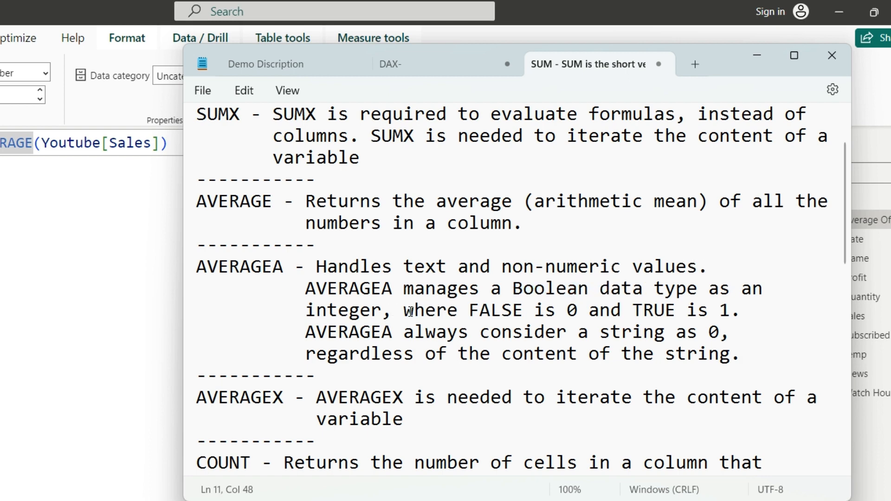
left_click_drag(410, 312, 731, 310)
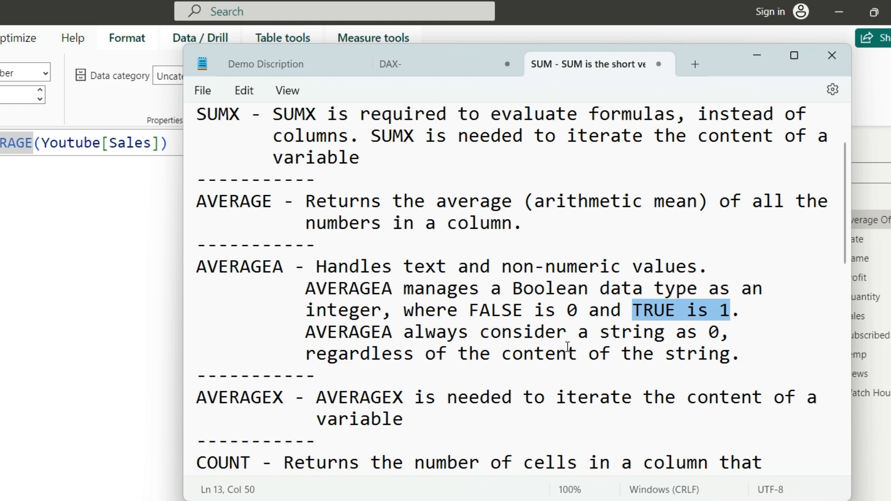
left_click_drag(599, 332, 720, 332)
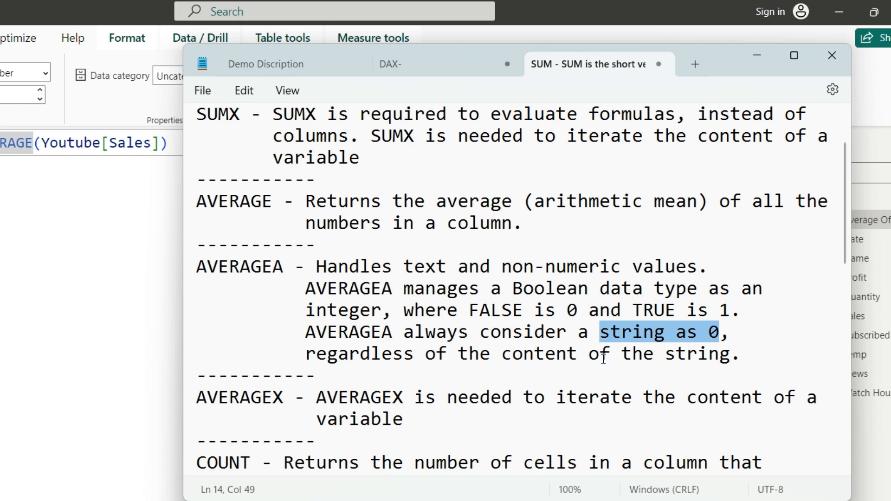
left_click_drag(643, 310, 720, 310)
left_click_drag(512, 310, 719, 332)
left_click_drag(370, 354, 731, 353)
left_click(723, 268)
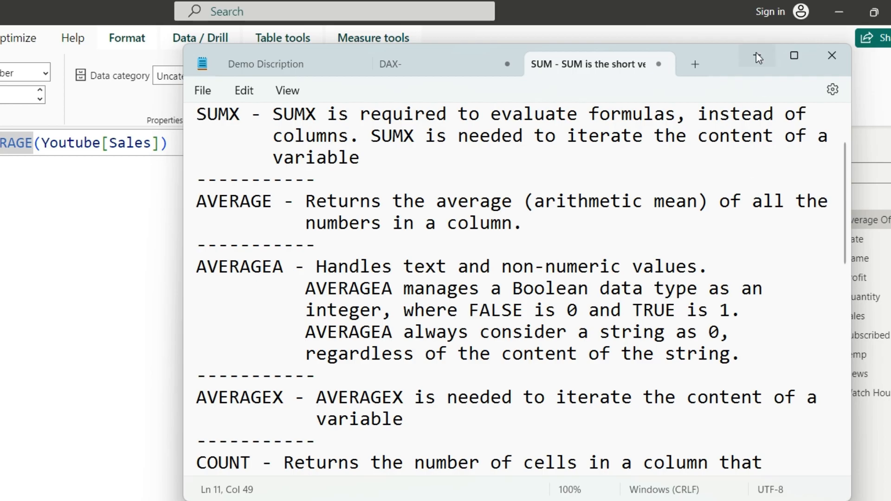
left_click(757, 55)
Redefine the Average Of Sales measure as AVERAGEA(Youtube[Sales]) and commit it
left_click(368, 103)
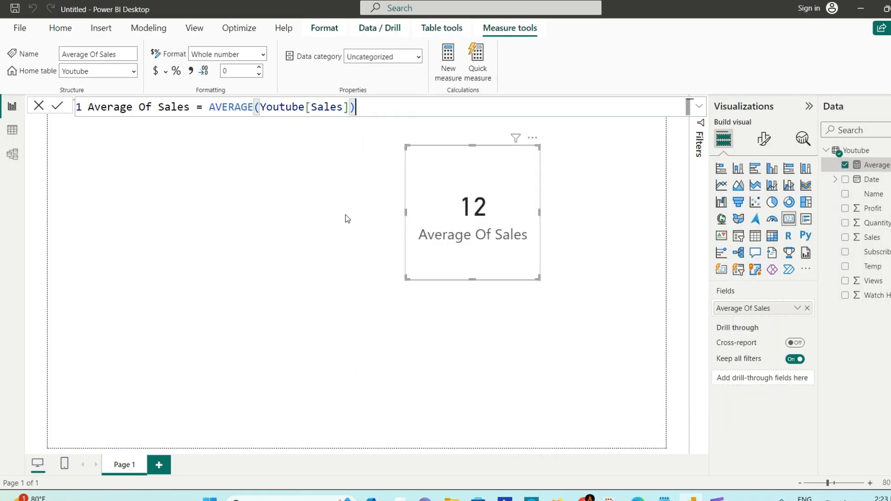
key("BackSpace")
key("BackSpace")
key("BackSpace")
key("BackSpace")
key("BackSpace")
key("BackSpace")
key("BackSpace")
key("BackSpace")
key("BackSpace")
key("BackSpace")
key("BackSpace")
key("BackSpace")
key("BackSpace")
key("BackSpace")
key("BackSpace")
key("BackSpace")
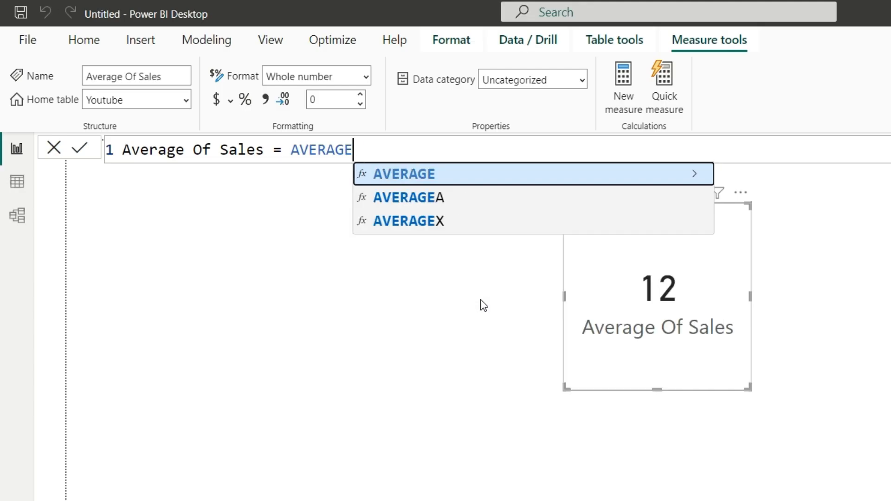
type("A(")
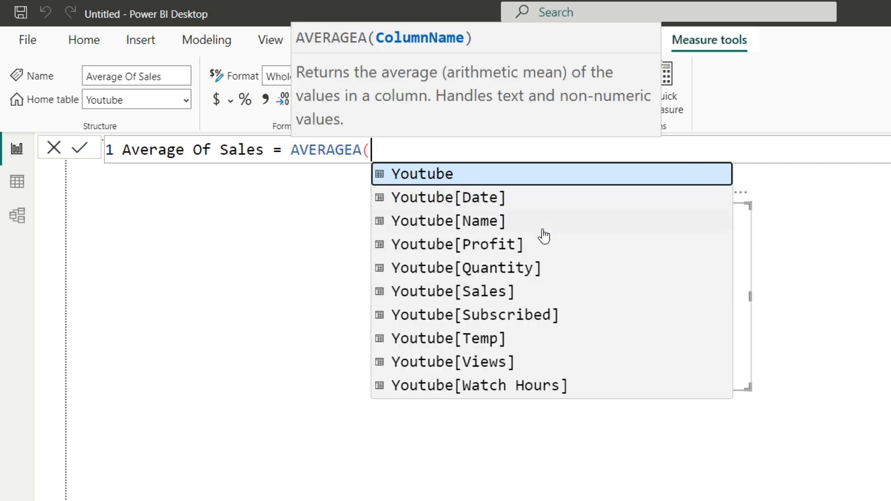
left_click(491, 292)
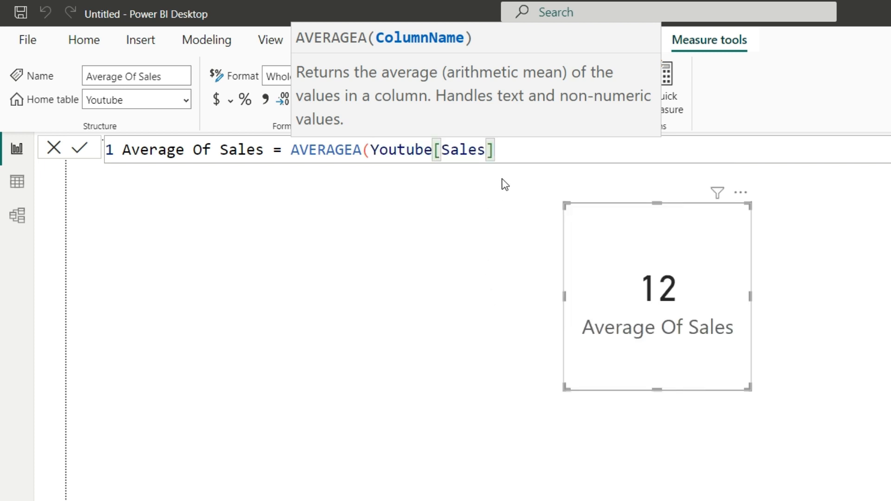
type(")")
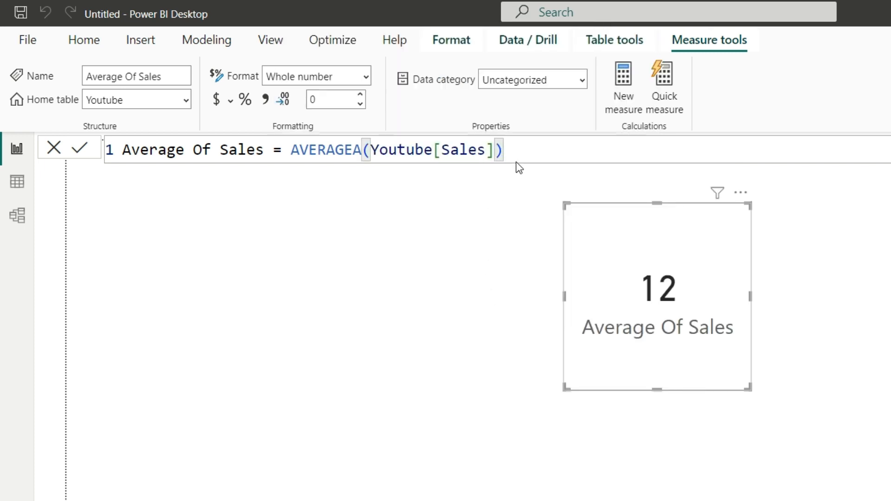
left_click(432, 152)
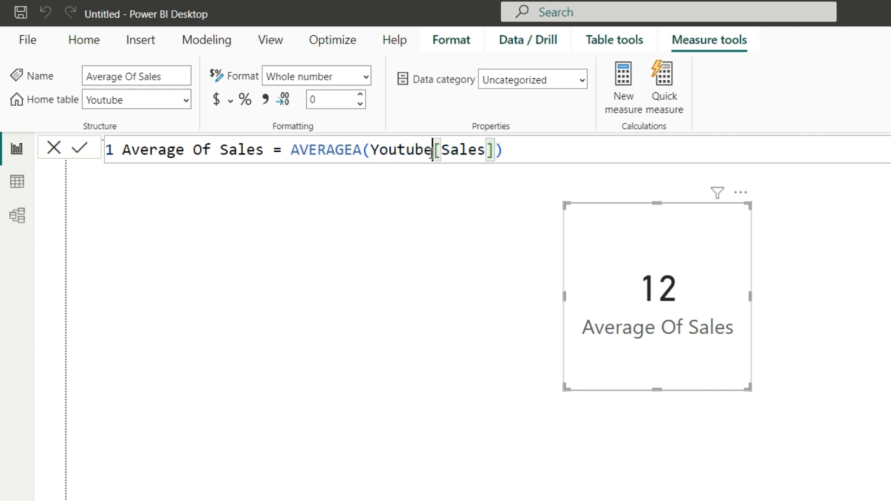
left_click(470, 151)
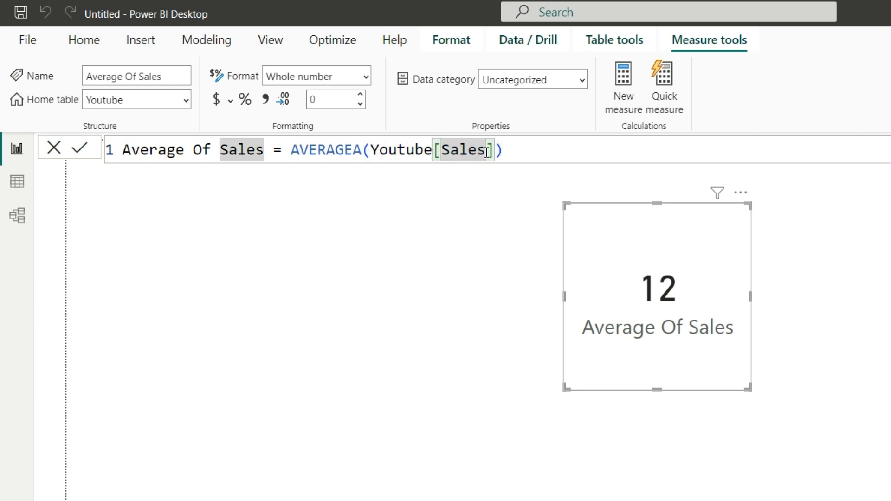
left_click(83, 149)
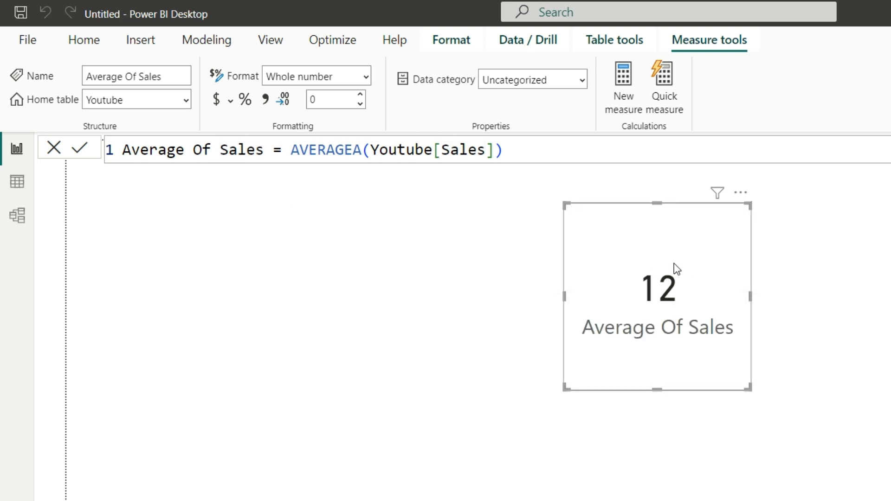
Replace the Sales column in the AVERAGEA formula with Youtube[Name] and commit the measure
double_click(483, 150)
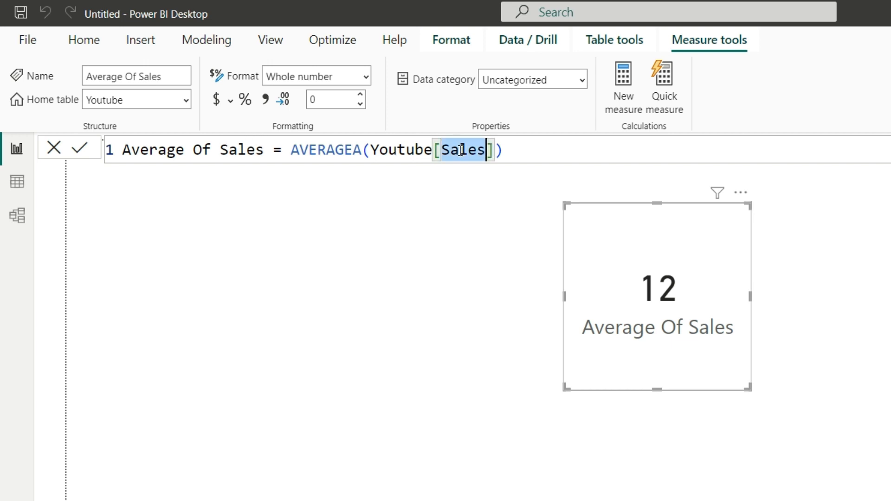
type("Na")
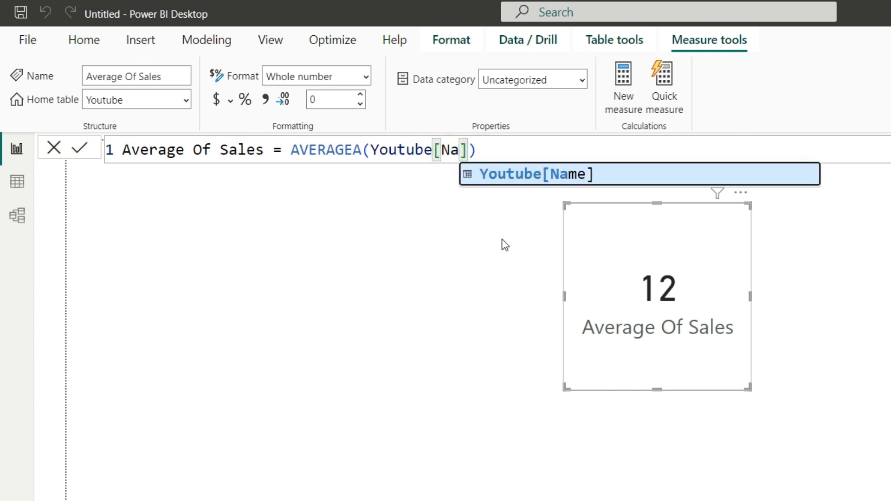
key("Tab")
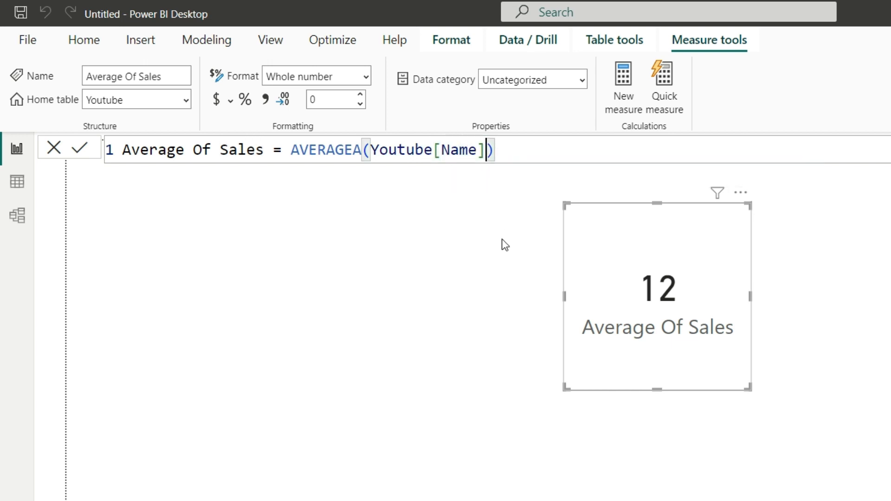
left_click(79, 156)
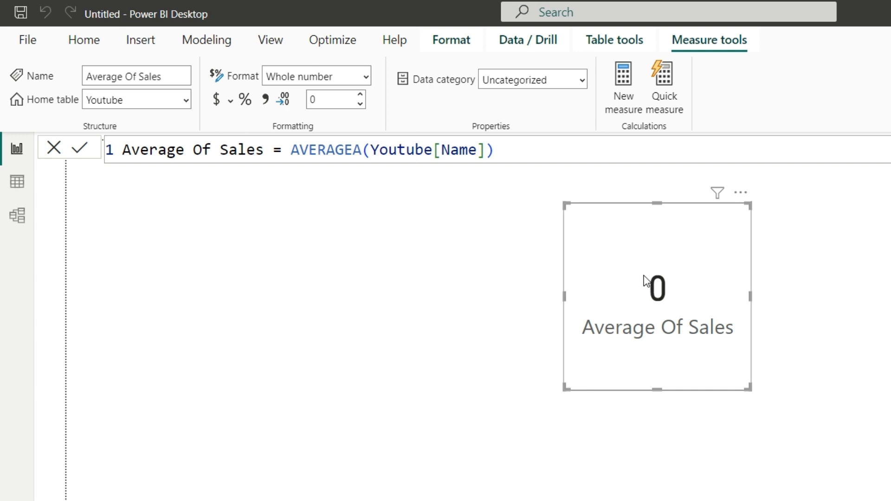
Change the AVERAGEA argument to Youtube[Subscribed], commit the measure, check the Subscribed column in the table data, and return to the report
double_click(464, 152)
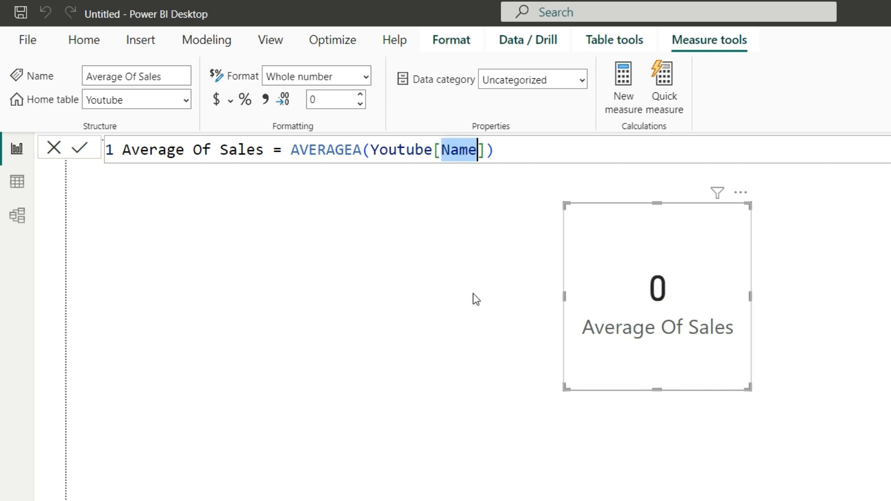
type("Su")
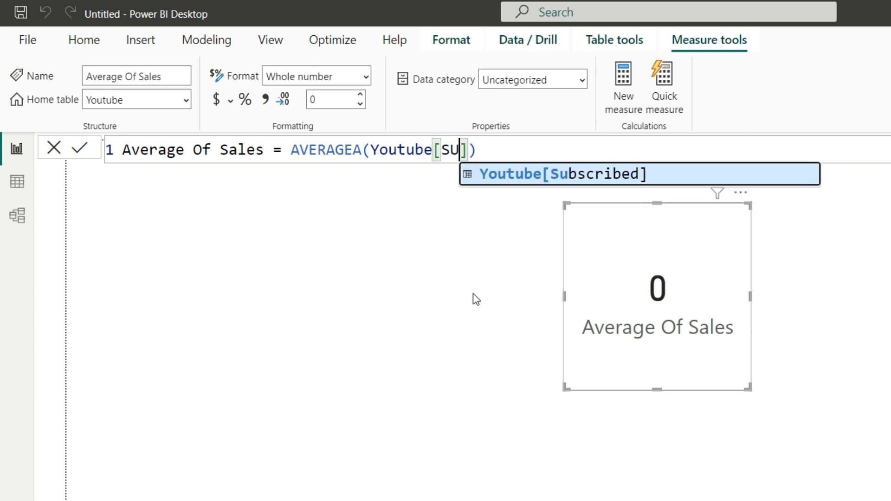
key("Tab")
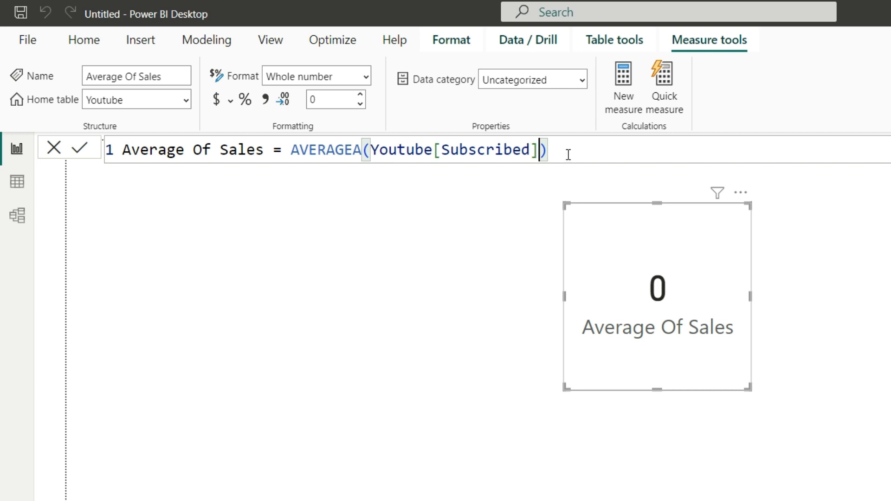
left_click(81, 150)
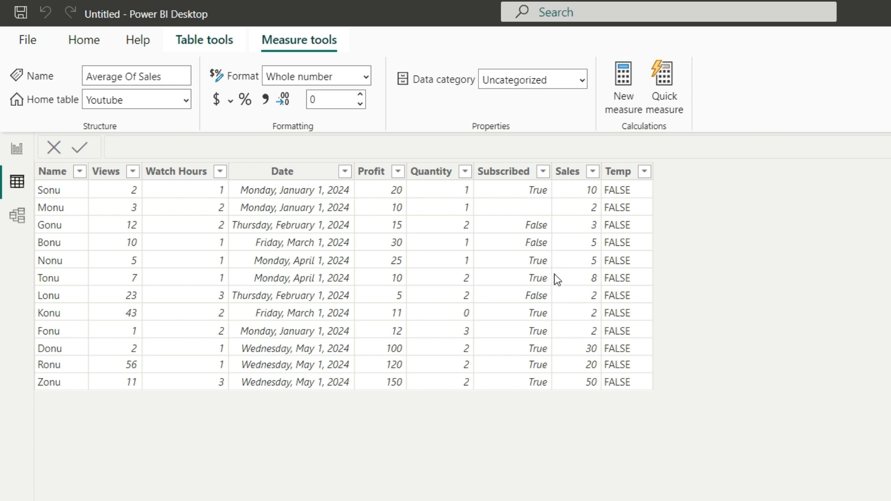
left_click(17, 149)
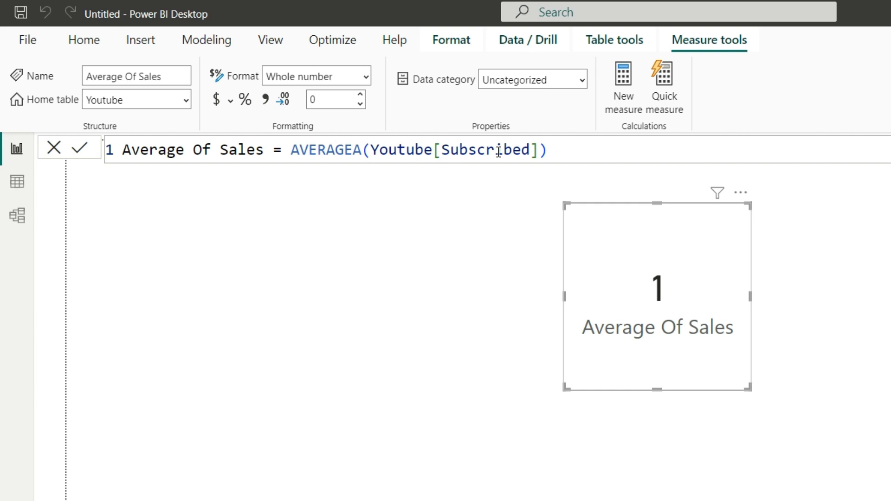
Enclose the whole AVERAGEA(Youtube[Subscribed]) expression of the measure in an outer pair of parentheses
left_click_drag(291, 149, 564, 147)
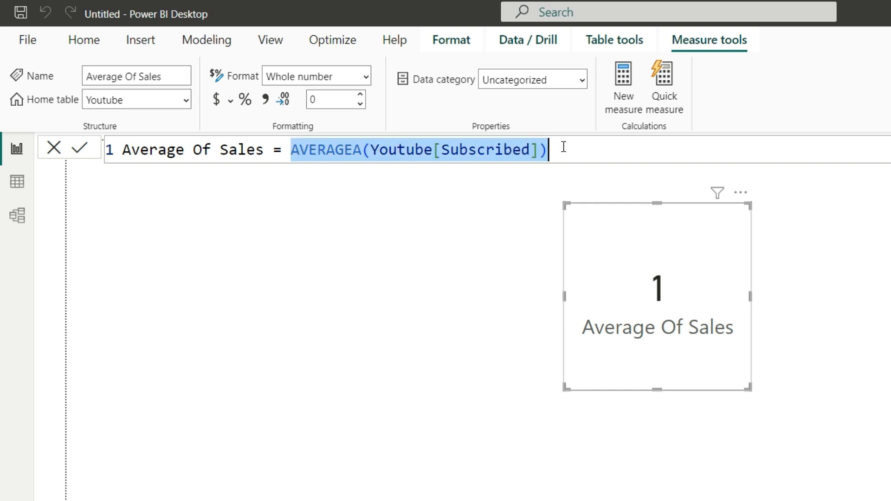
left_click(608, 152)
left_click(293, 149)
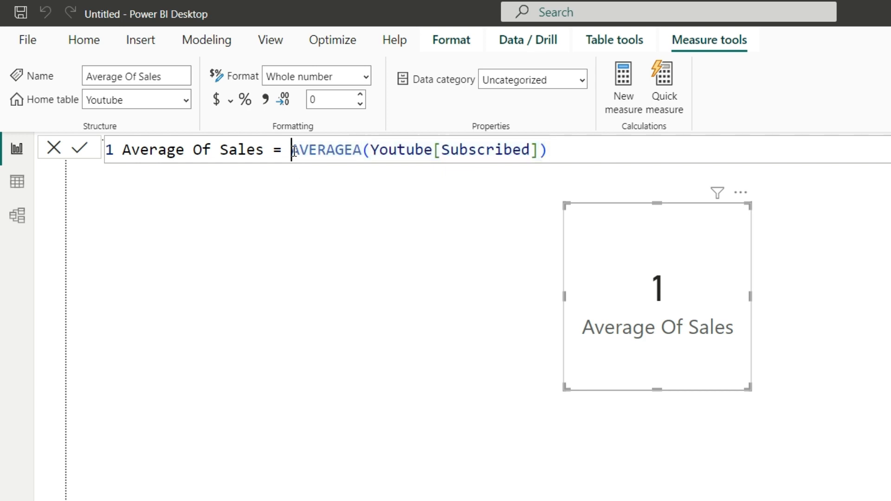
type("(")
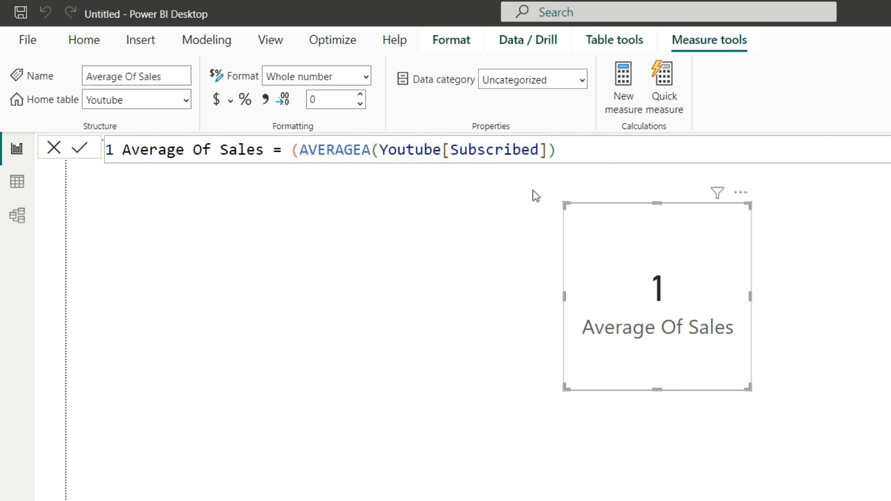
left_click(586, 153)
type(")")
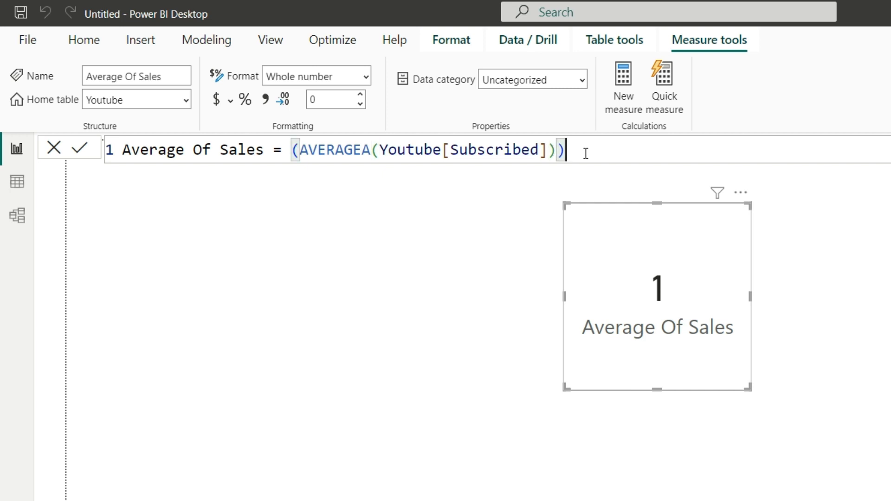
Wrap the AVERAGEA(Youtube[Subscribed]) expression in a FORMAT function with the format string "0%" and commit the measure
left_click(291, 149)
type("FOR")
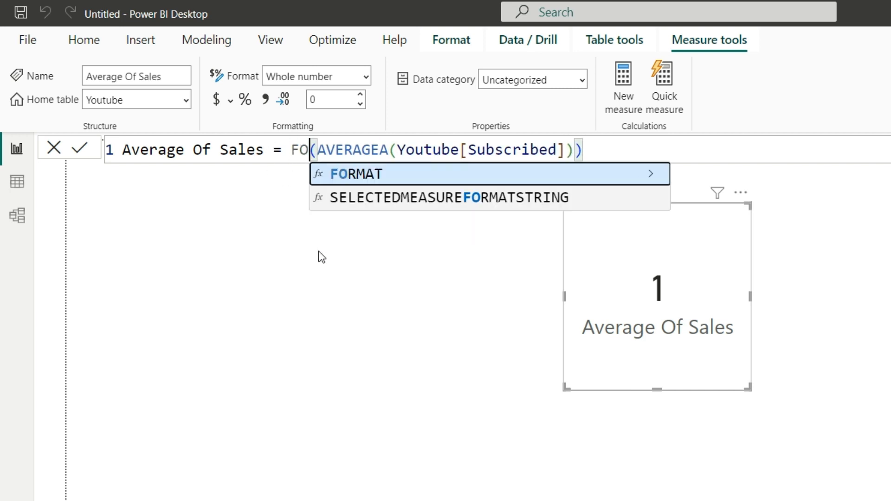
key("Tab")
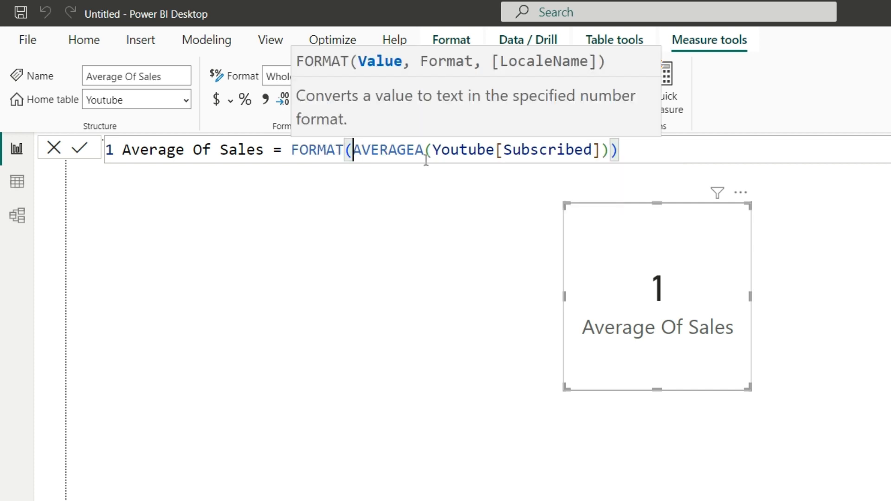
left_click_drag(617, 149, 353, 156)
left_click(607, 152)
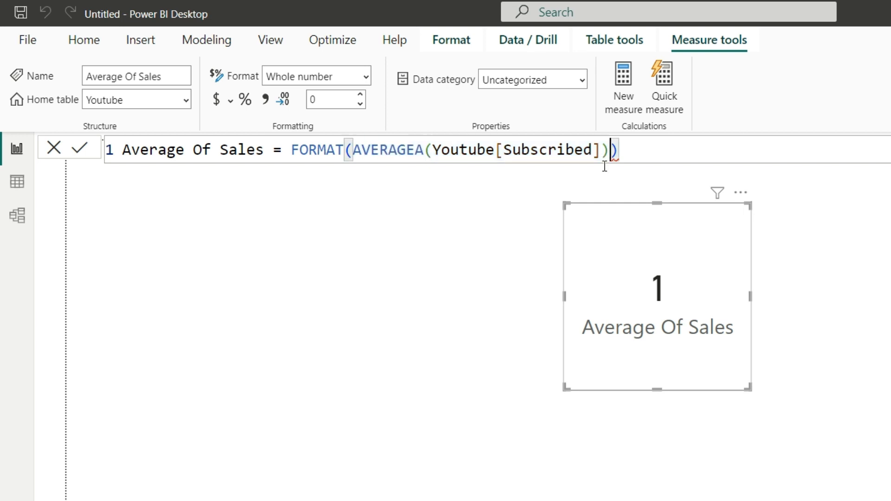
type(", ")
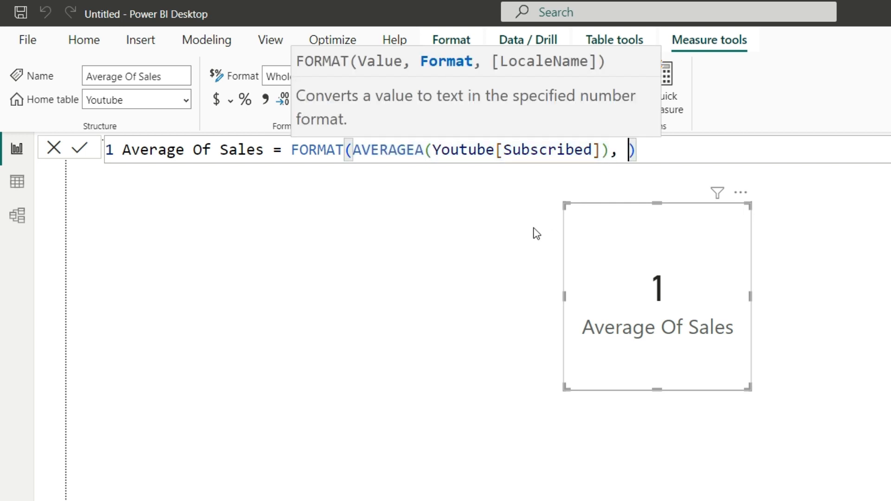
type("\"\"")
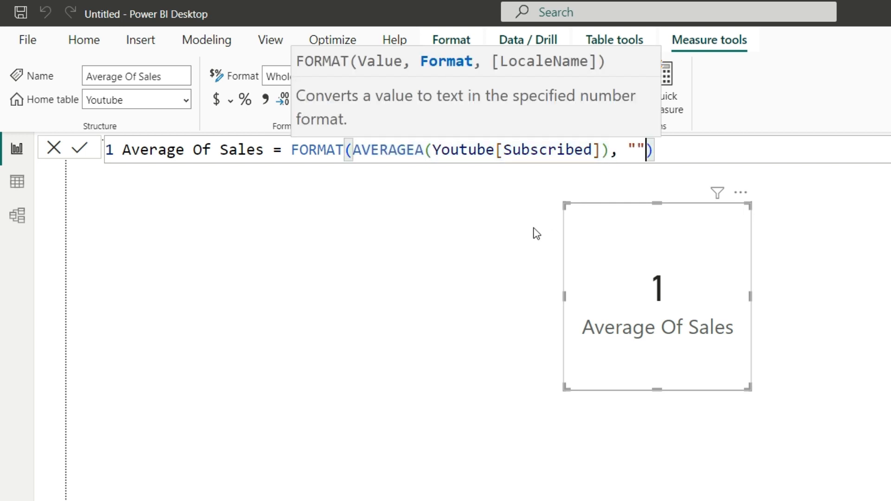
key("Left")
type("0%")
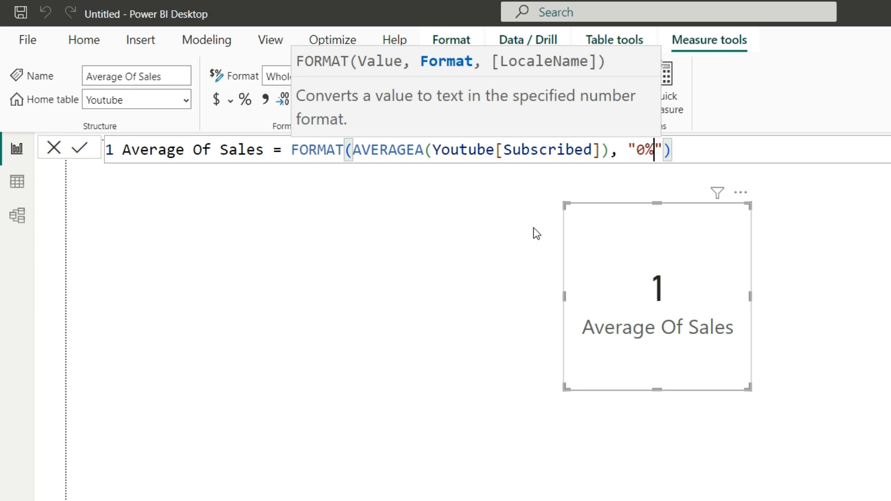
left_click(693, 145)
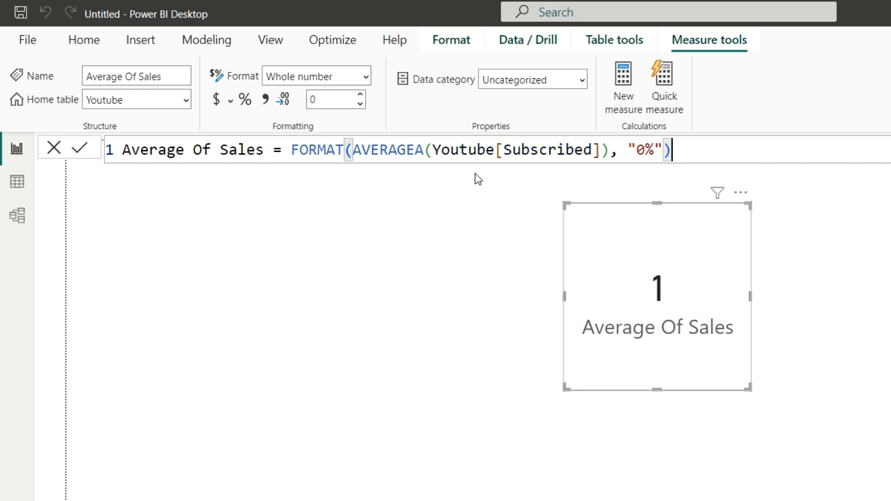
left_click(80, 149)
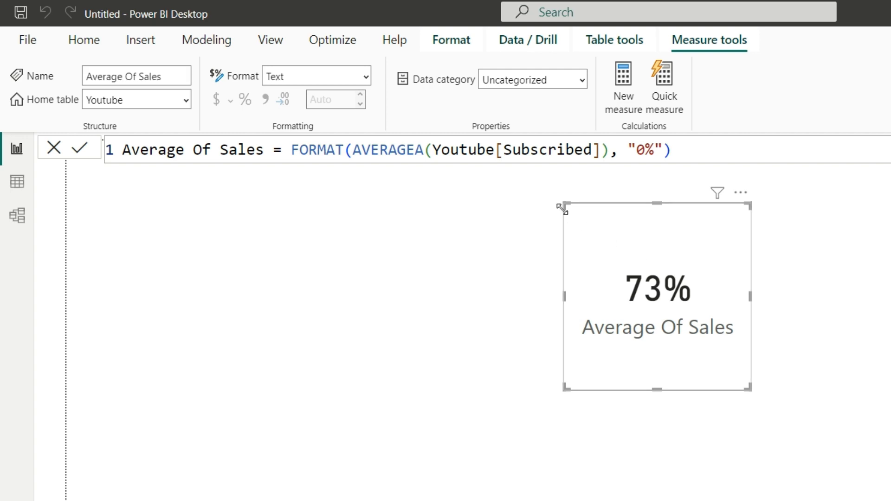
Switch to the function notes in Notepad and review how AVERAGEA handles text, non-numeric and Boolean values
double_click(402, 150)
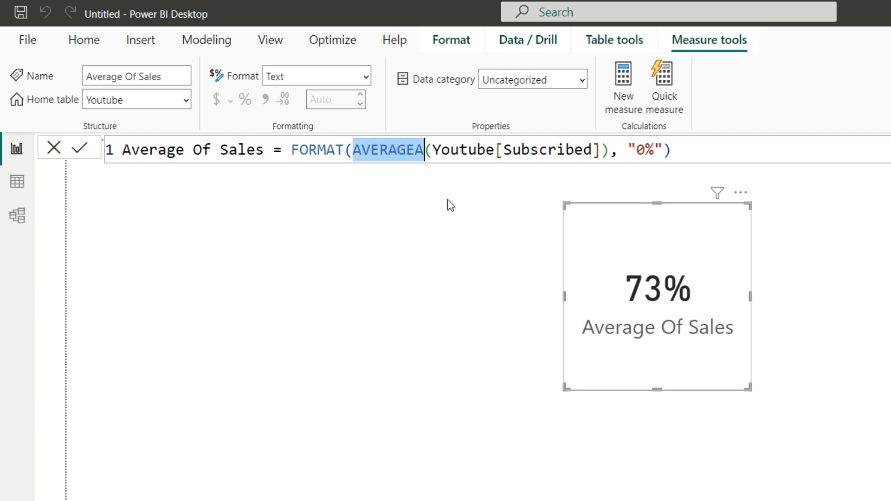
key("alt+Tab")
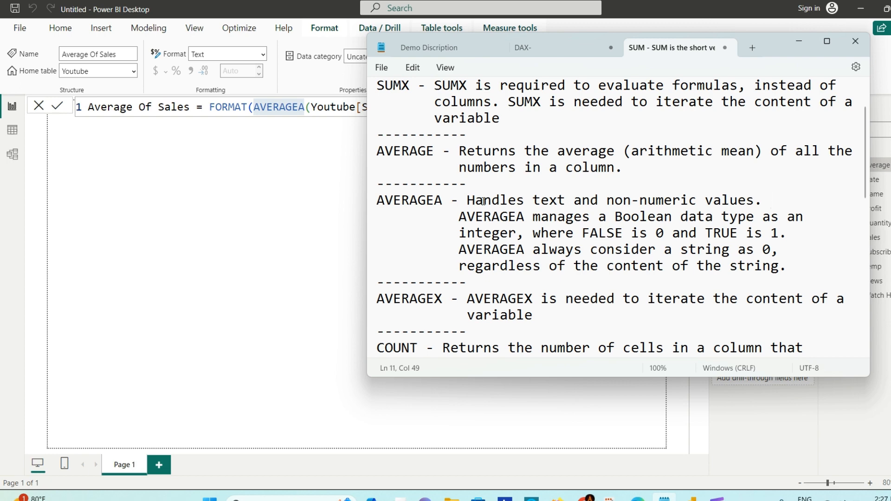
left_click_drag(483, 201, 767, 205)
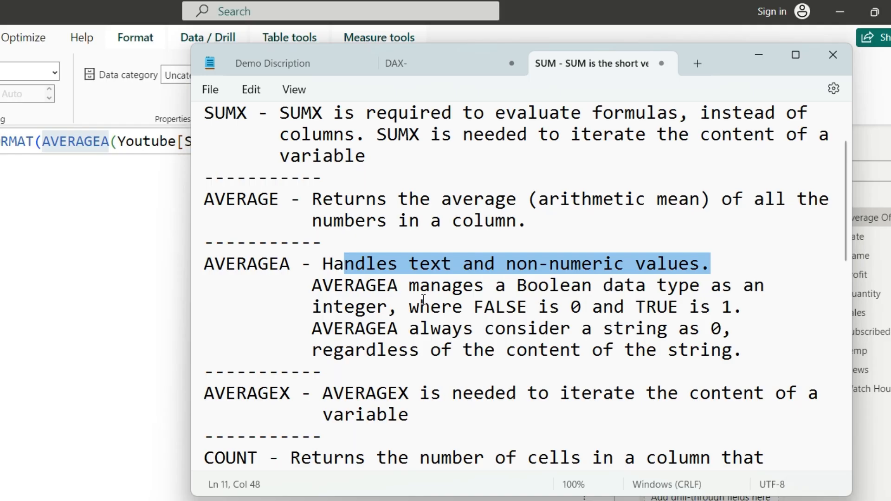
left_click_drag(423, 290, 717, 291)
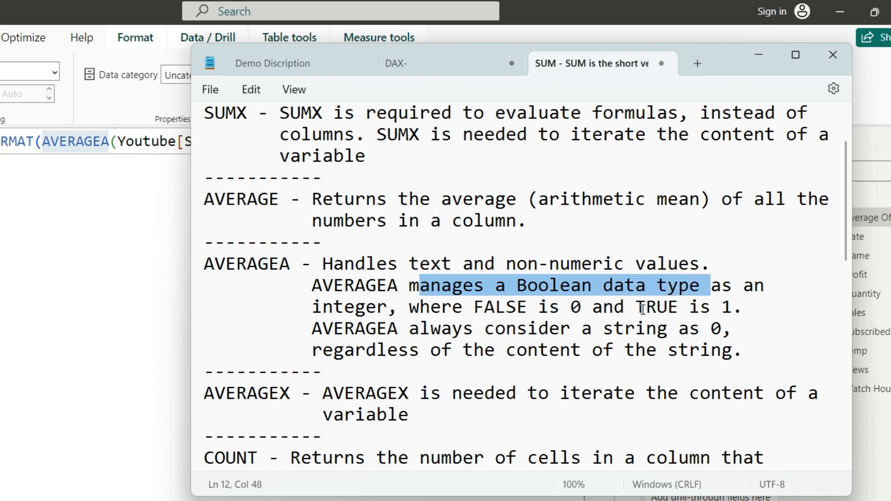
Highlight the AVERAGEX entry in the notes and read through its description
scroll(642, 309, "down", 1)
left_click(236, 329)
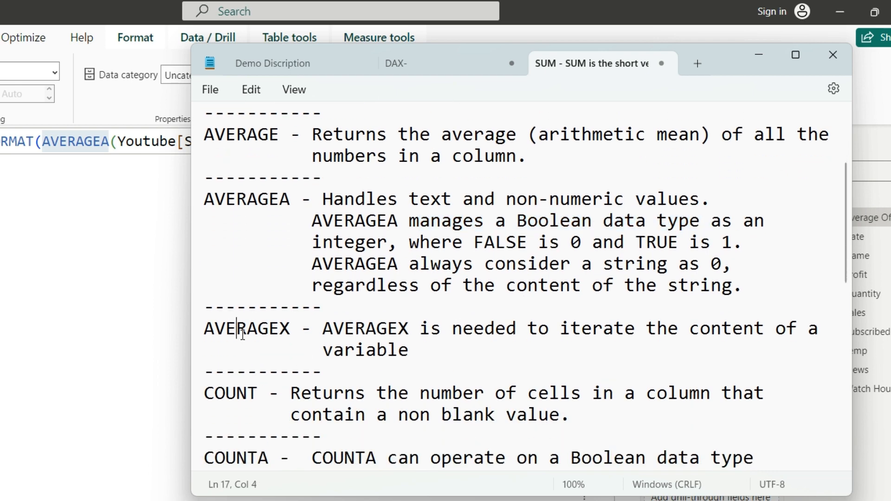
left_click_drag(205, 327, 280, 330)
left_click(291, 330)
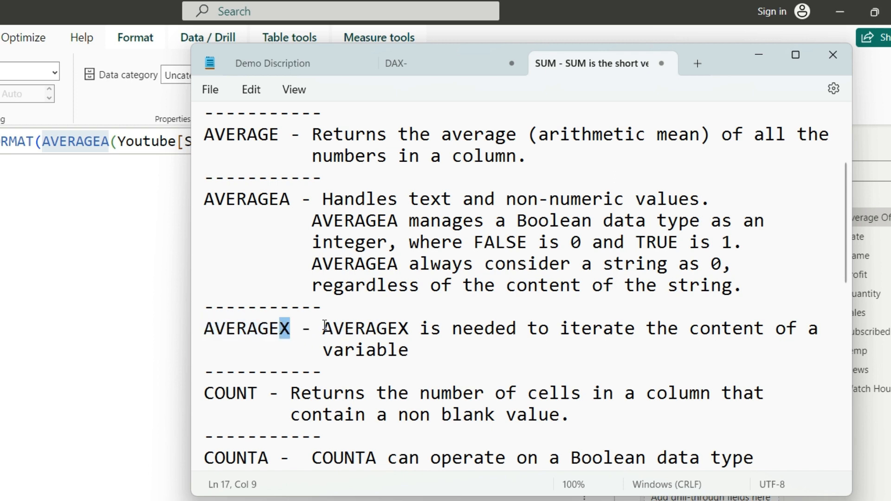
left_click_drag(333, 329, 408, 352)
left_click(419, 354)
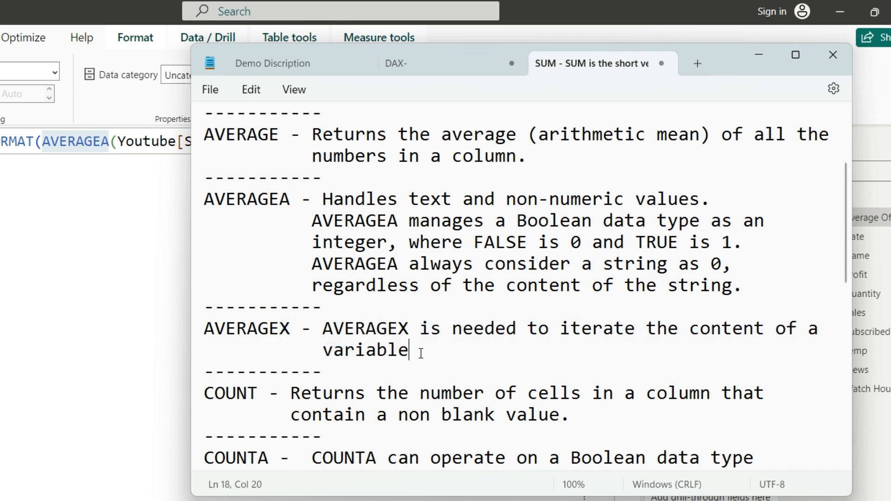
Return to Power BI and replace the whole expression of the Average Of Sales measure with the AVERAGEX function
left_click_drag(512, 110, 210, 106)
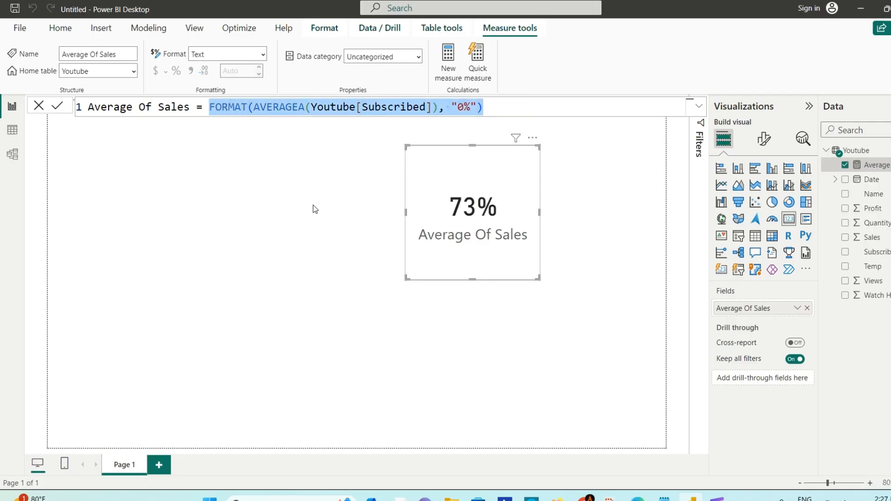
key("BackSpace")
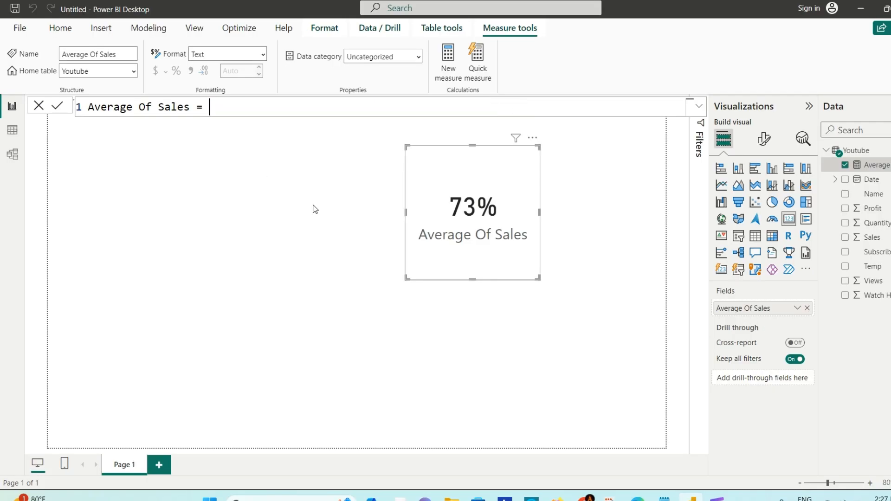
type("Ave")
key("Down")
key("Down")
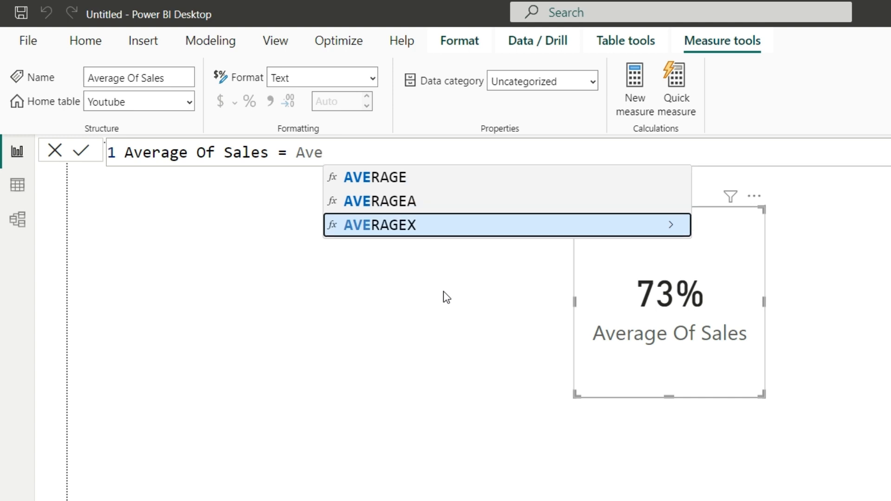
key("Tab")
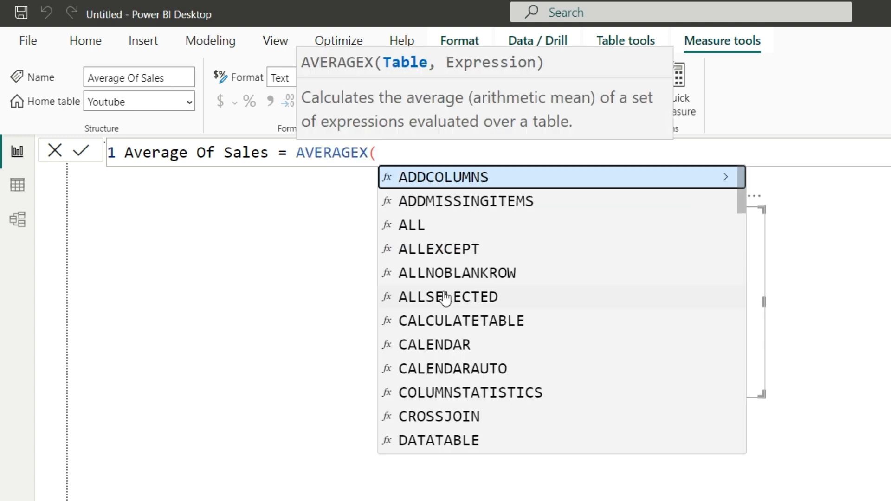
Give AVERAGEX the Youtube table and the Youtube[Sales] column as its arguments, close the formula and commit the measure
type("Yo")
key("Tab")
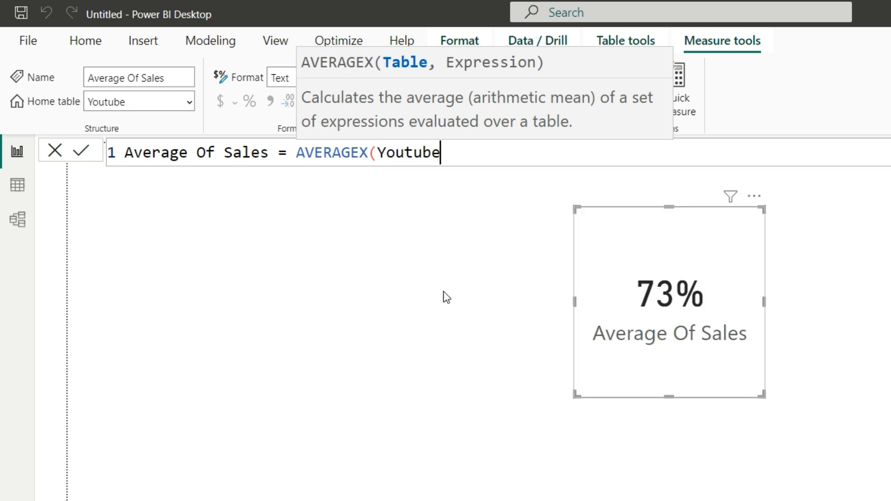
type(",")
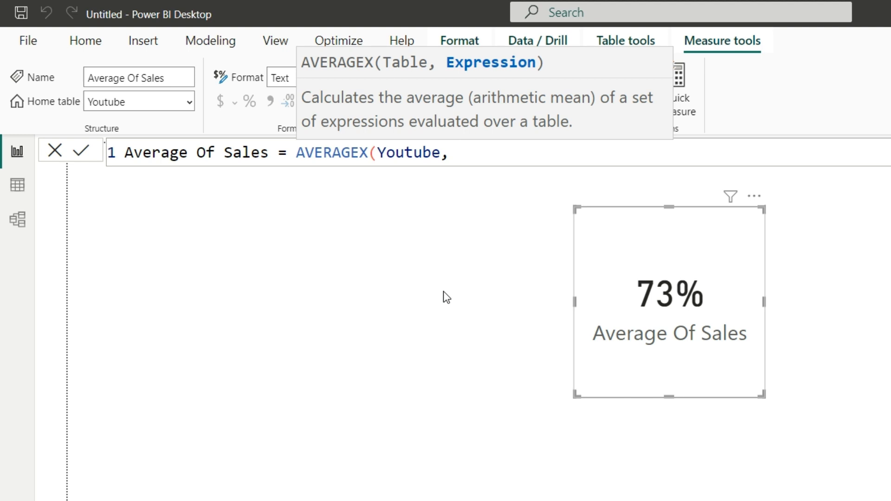
type("Yo")
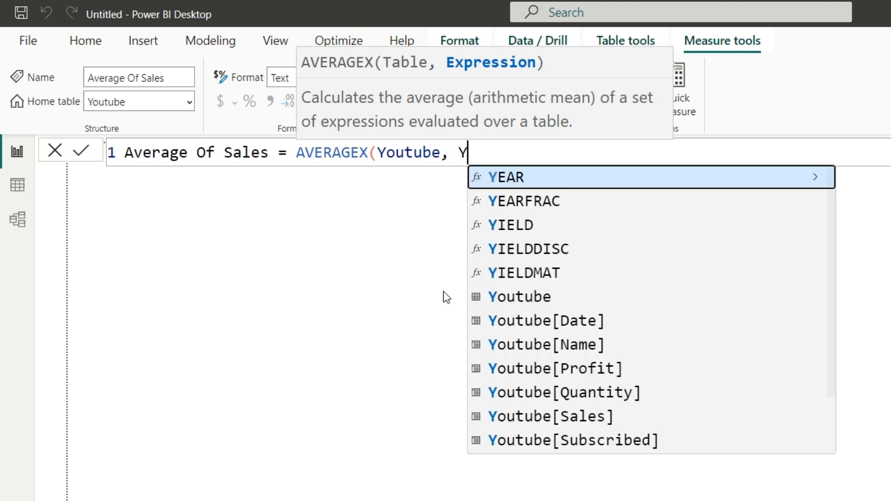
left_click(640, 297)
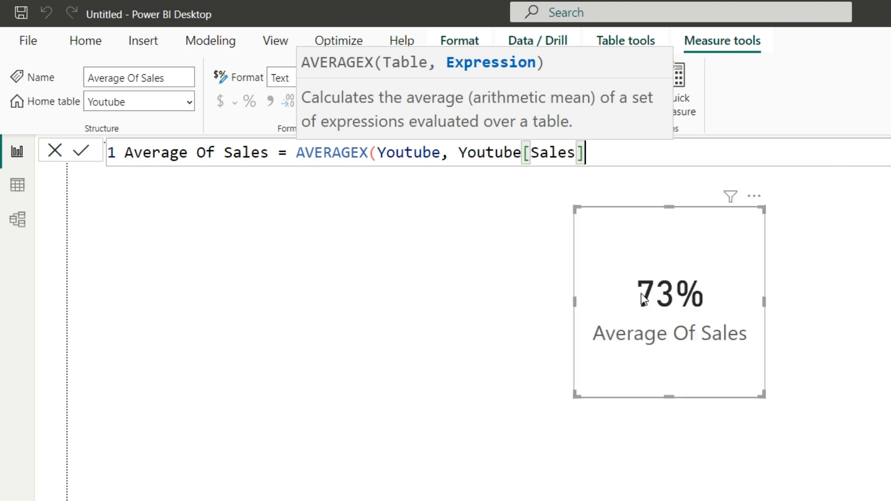
type(")")
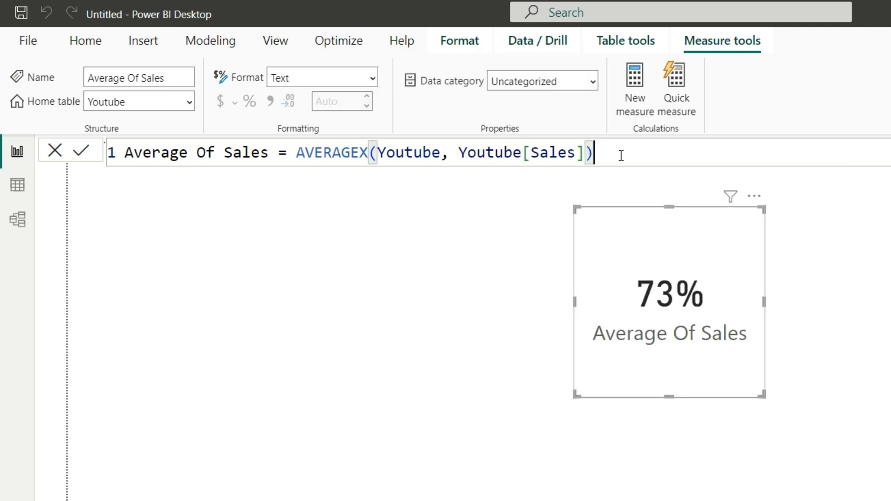
left_click(82, 151)
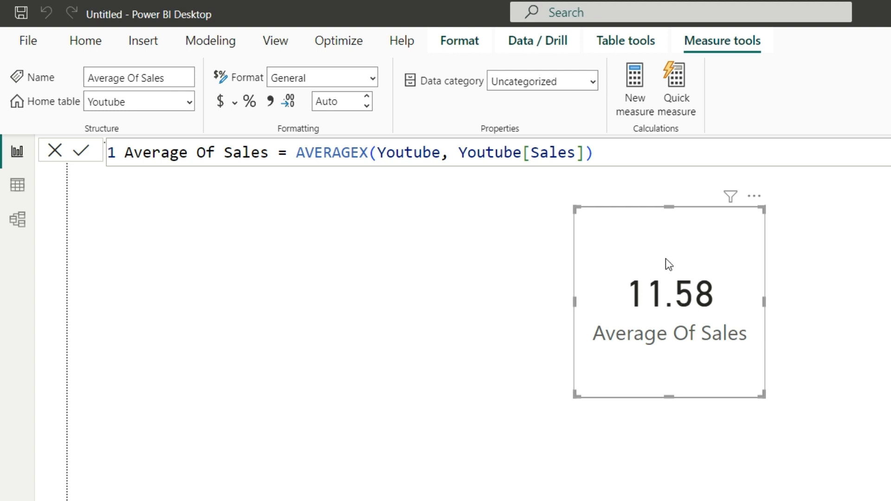
Multiply Youtube[Sales] by 2 inside the AVERAGEX formula and commit the measure
left_click(585, 153)
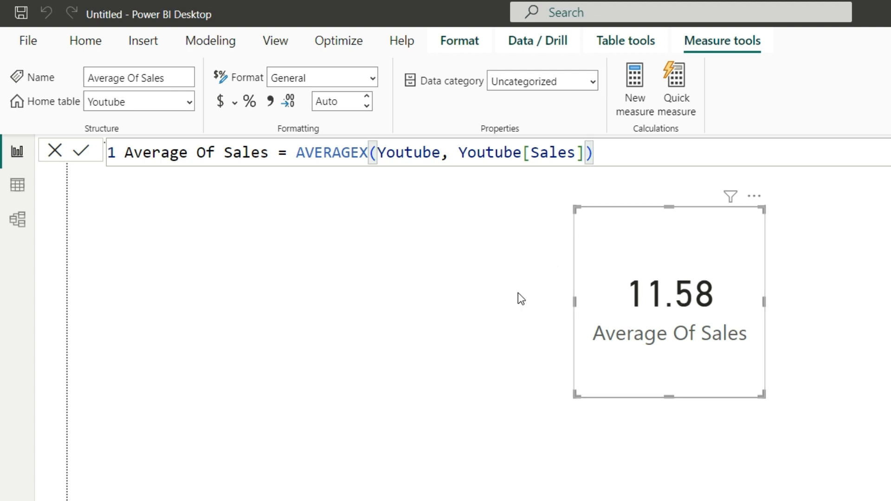
type("* ")
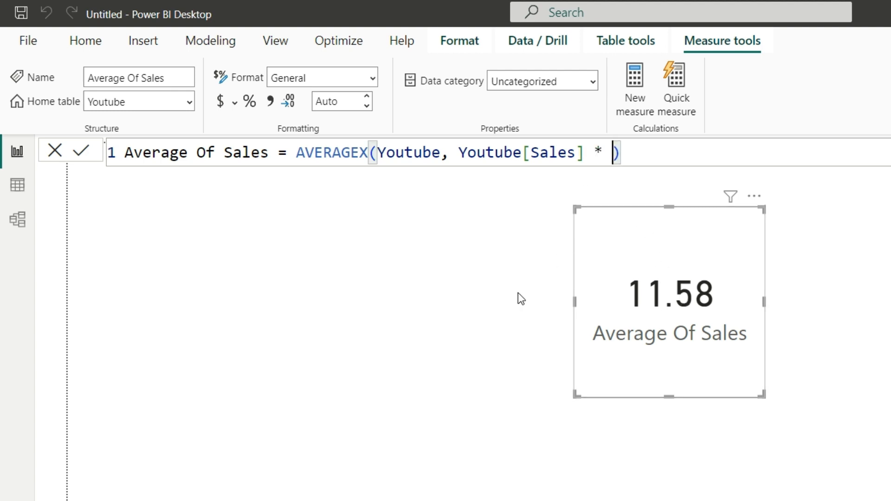
type("2")
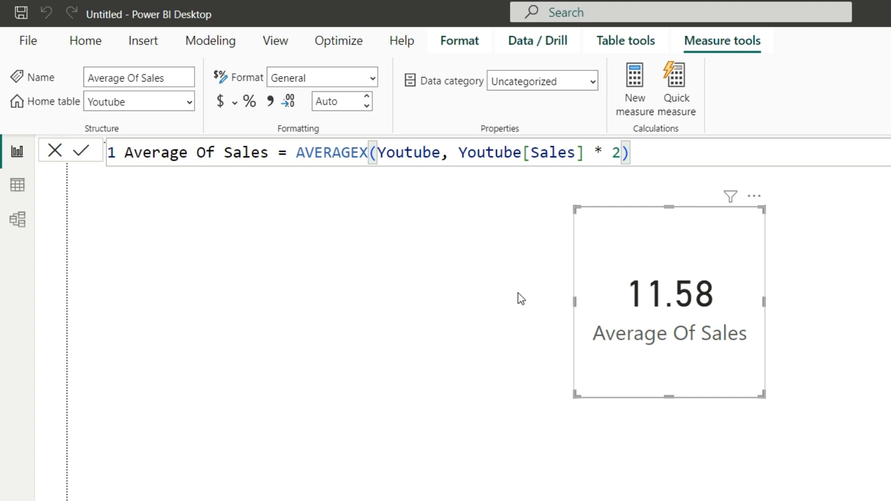
left_click(81, 152)
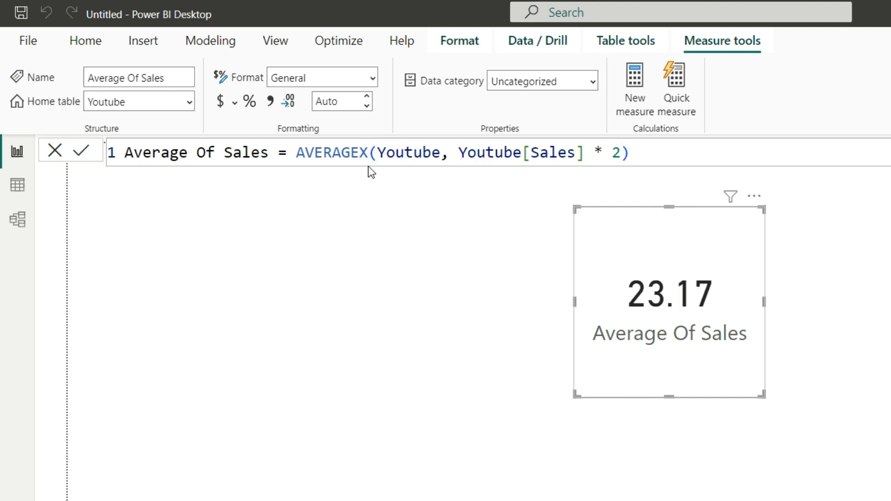
left_click(632, 154)
left_click_drag(459, 166, 640, 153)
left_click(639, 153)
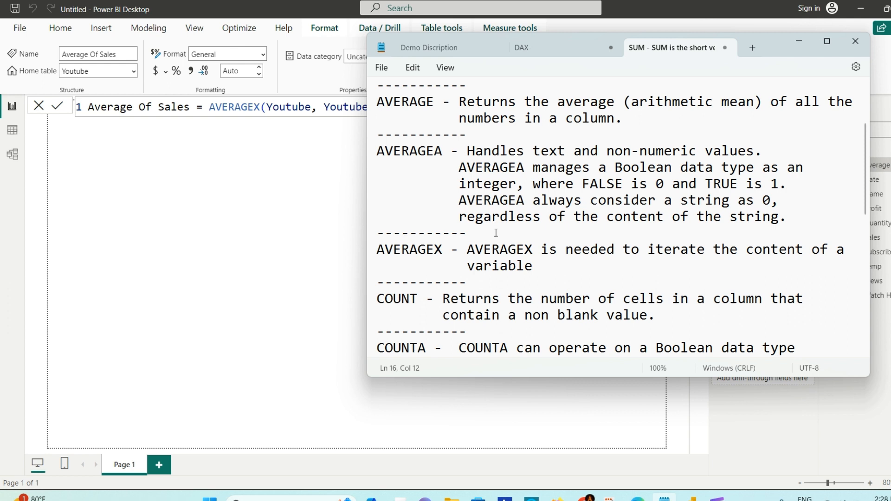
Switch to the DAX- notes in Notepad and highlight the counting functions from COUNT through DISTINCTCOUNT in the aggregation list
scroll(496, 232, "down", 3)
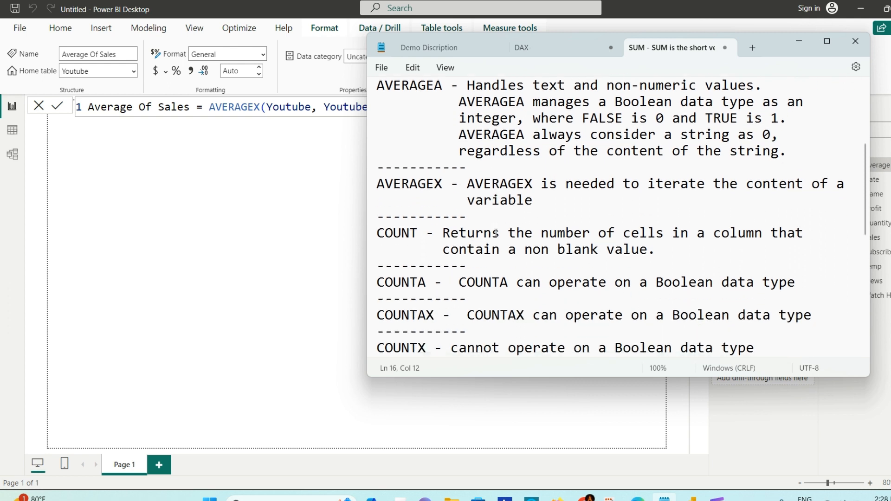
left_click(537, 49)
scroll(455, 245, "down", 2)
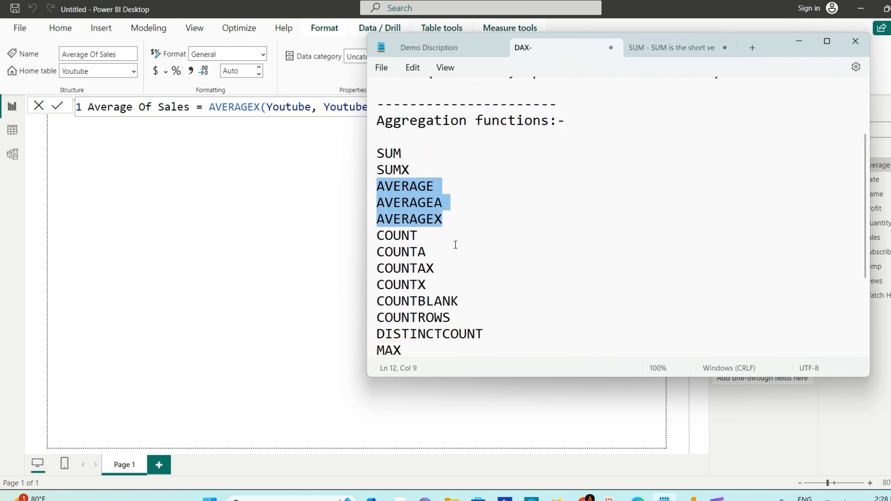
left_click(433, 232)
scroll(424, 228, "down", 1)
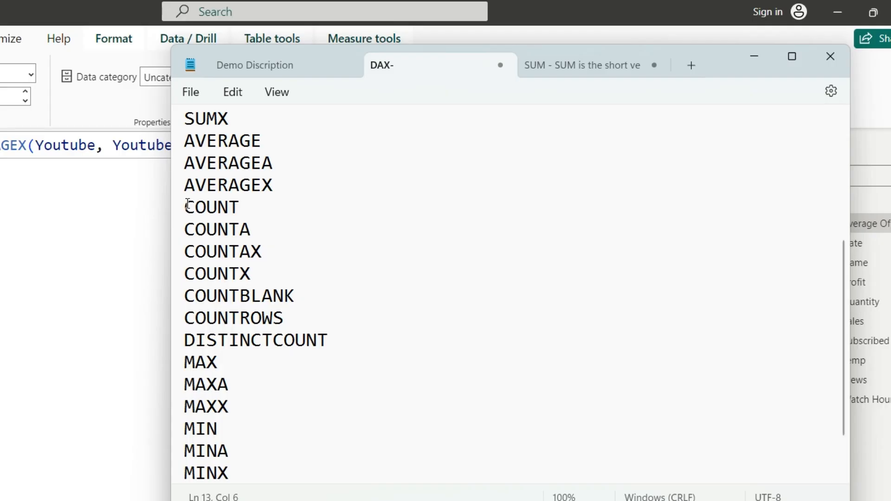
left_click_drag(381, 149, 441, 197)
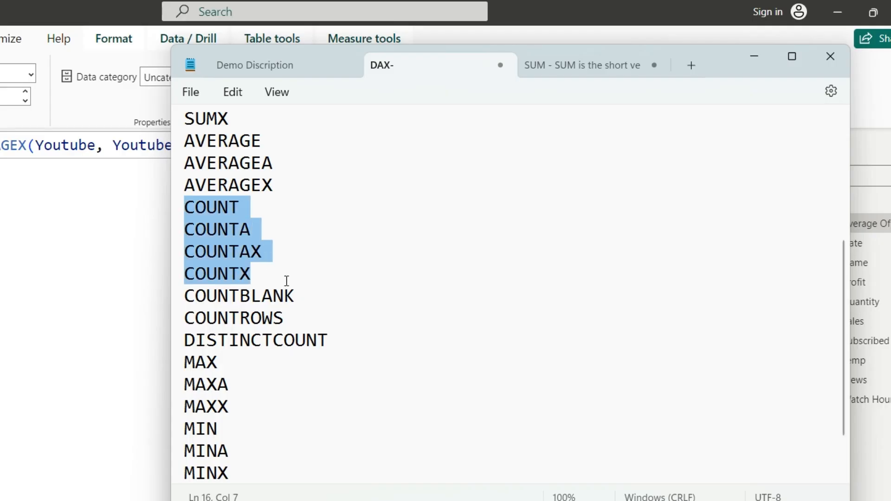
left_click_drag(287, 281, 369, 332)
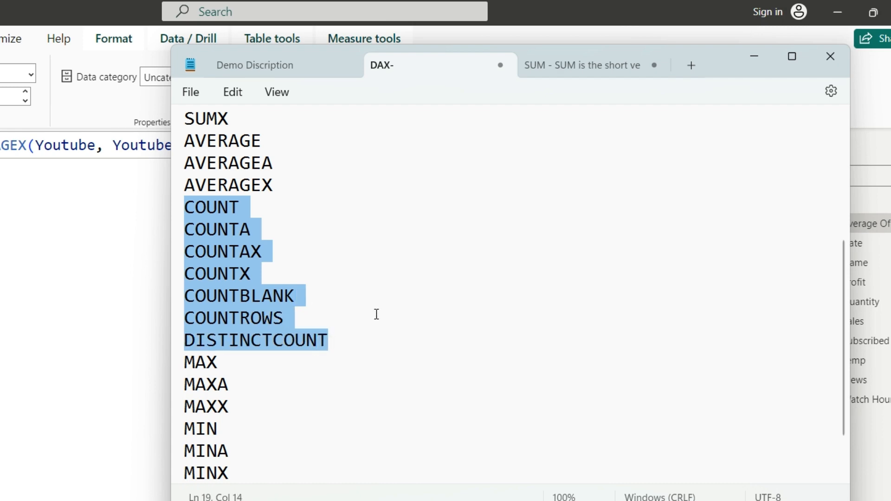
Open the function definition notes that begin with SUM in Notepad and highlight the description of COUNT
left_click(603, 65)
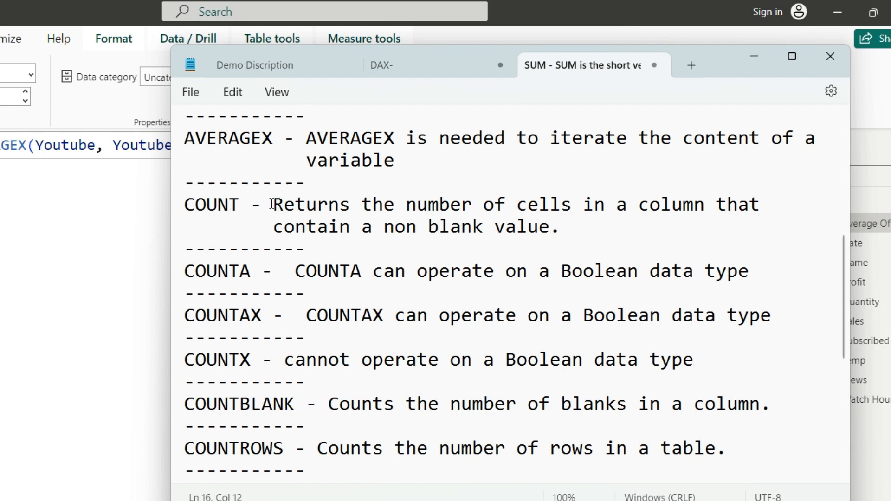
left_click_drag(272, 204, 583, 224)
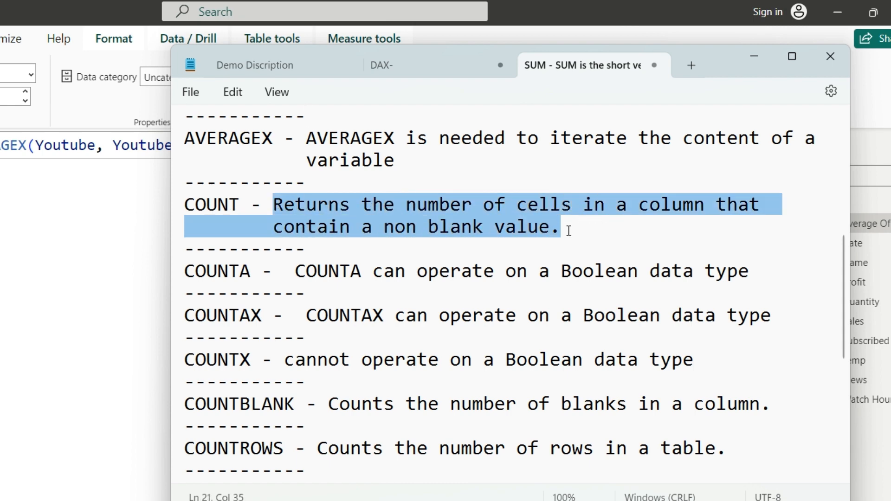
left_click(567, 231)
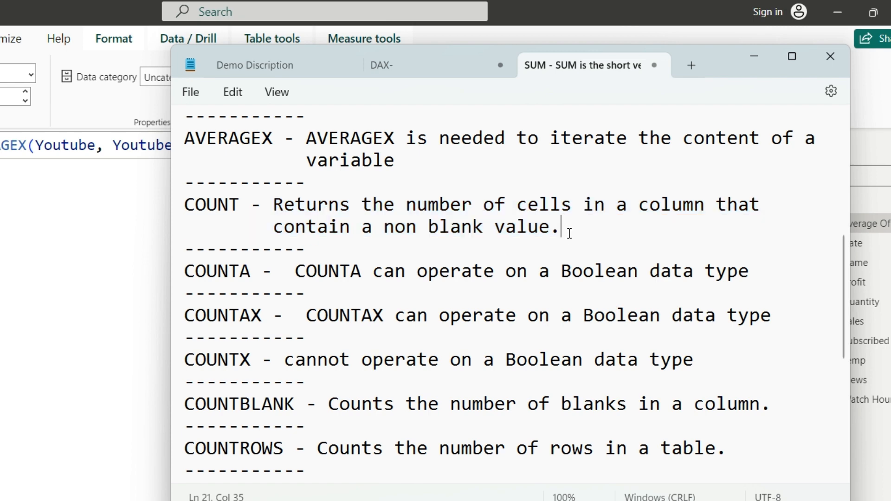
left_click_drag(569, 233, 273, 205)
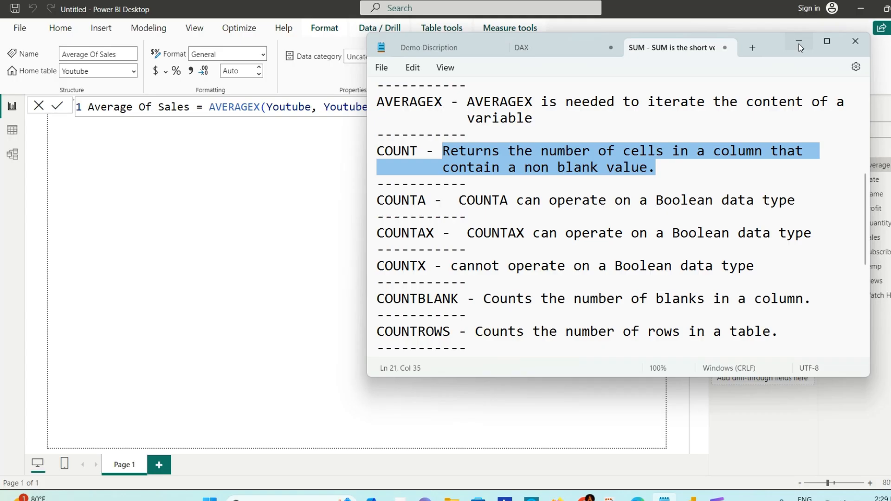
Return to Power BI, clear the AVERAGEX expression from the Average Of Sales measure and rename the measure to Counts
left_click(799, 44)
left_click_drag(447, 107, 212, 108)
key("BackSpace")
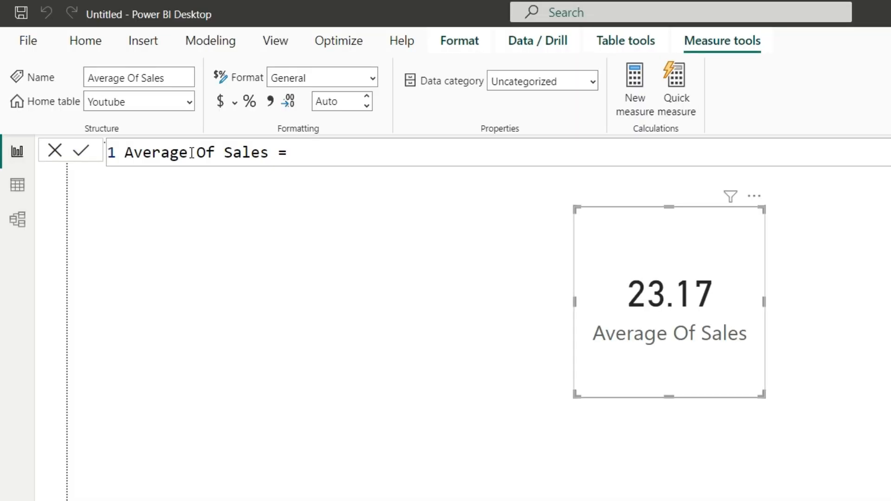
left_click(190, 152)
left_click_drag(190, 153, 133, 152)
left_click_drag(271, 152, 124, 152)
type("Count")
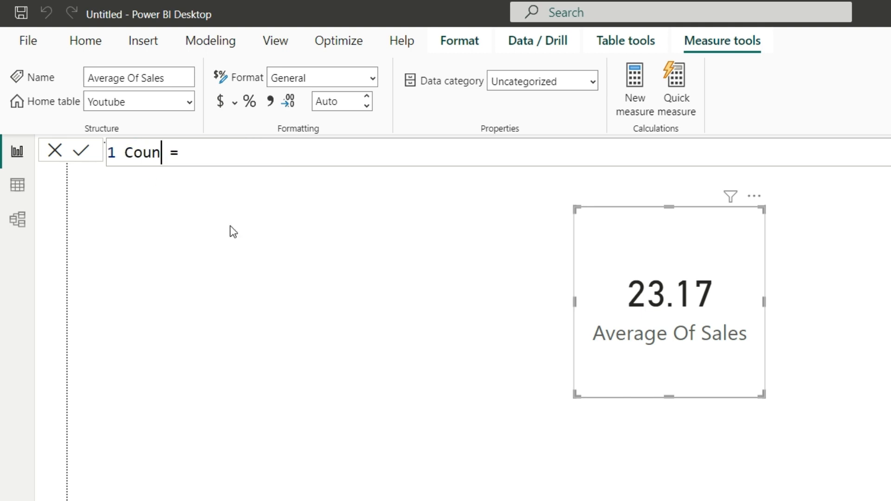
type("s")
Define the Counts measure as COUNT(Youtube[Name]) and commit it
left_click(239, 149)
type("Cou")
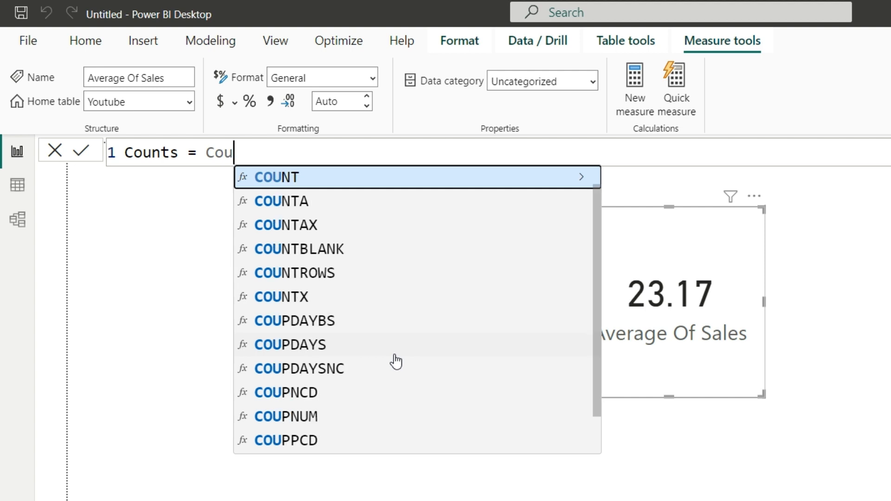
key("Tab")
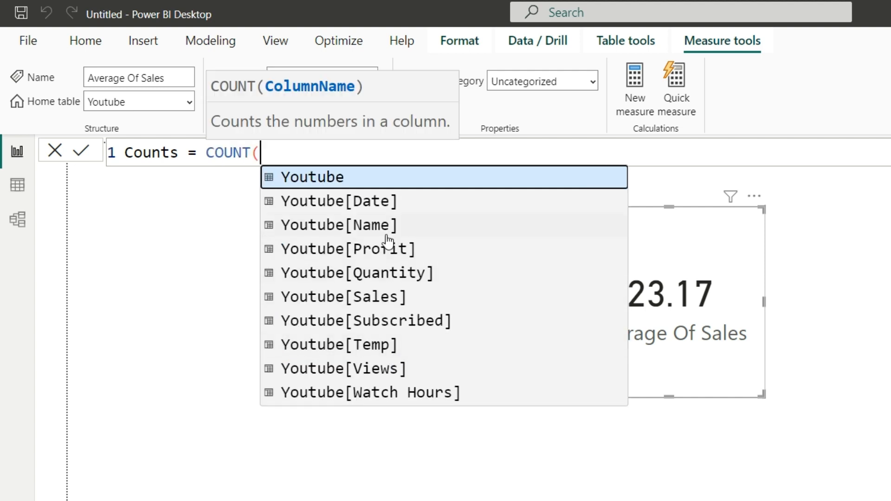
left_click(362, 228)
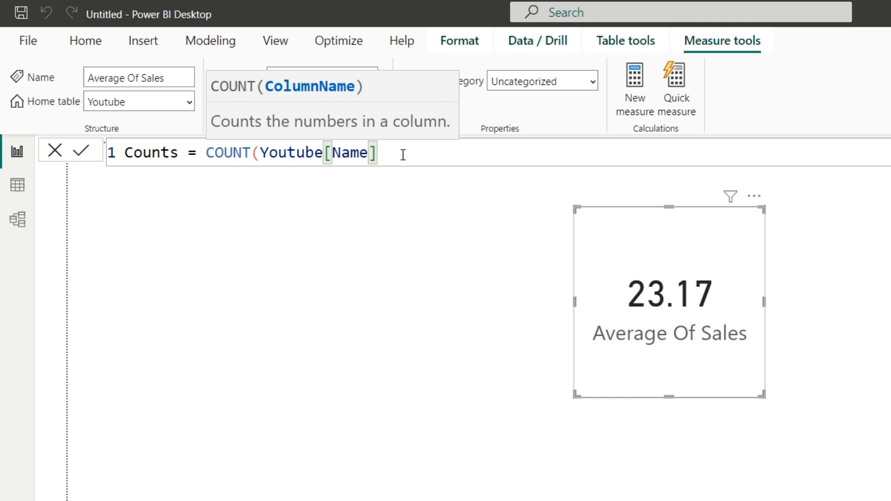
type(")")
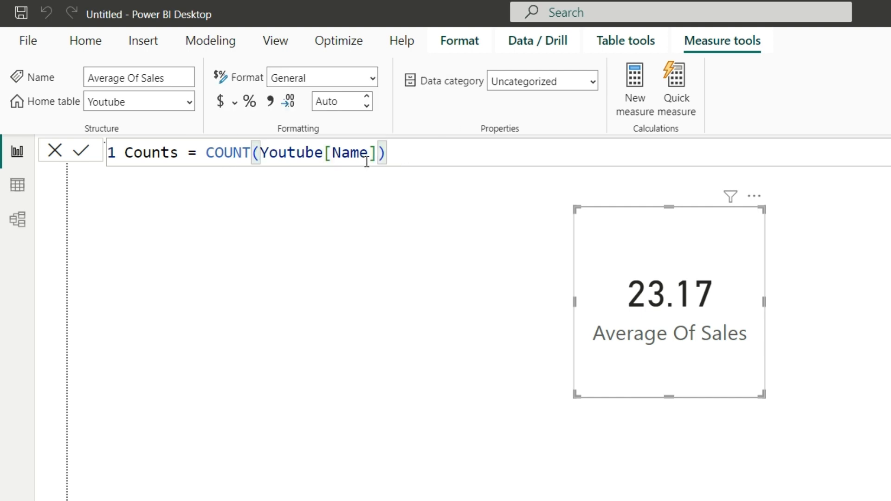
left_click(81, 151)
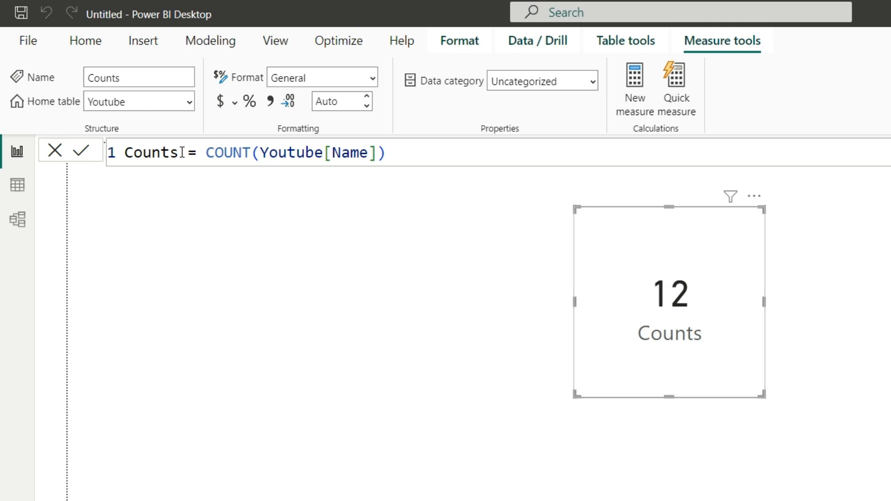
Change the function in the Counts formula from COUNT to COUNTA, keeping Youtube[Name] as its argument
left_click(251, 152)
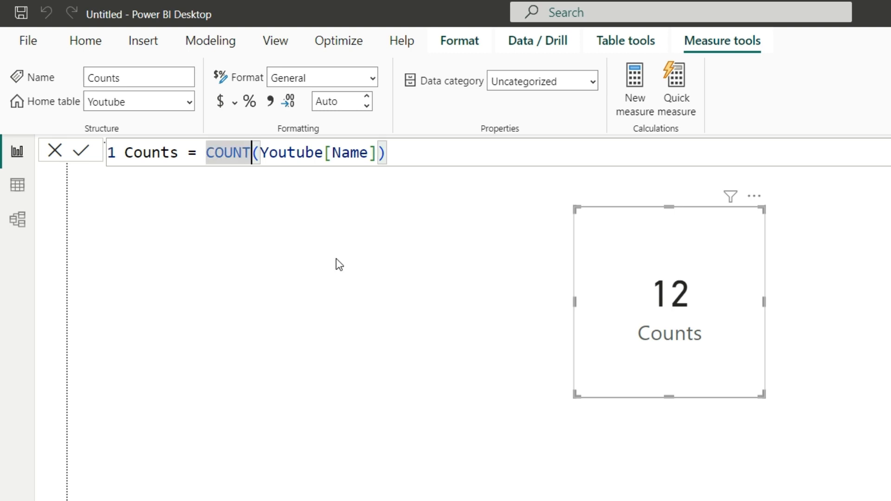
type("A")
key("Right")
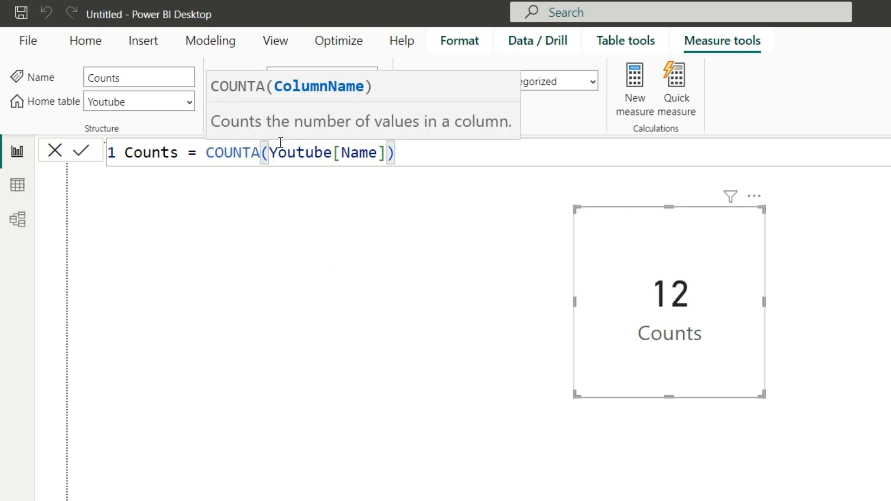
left_click(252, 153)
left_click_drag(251, 154, 261, 153)
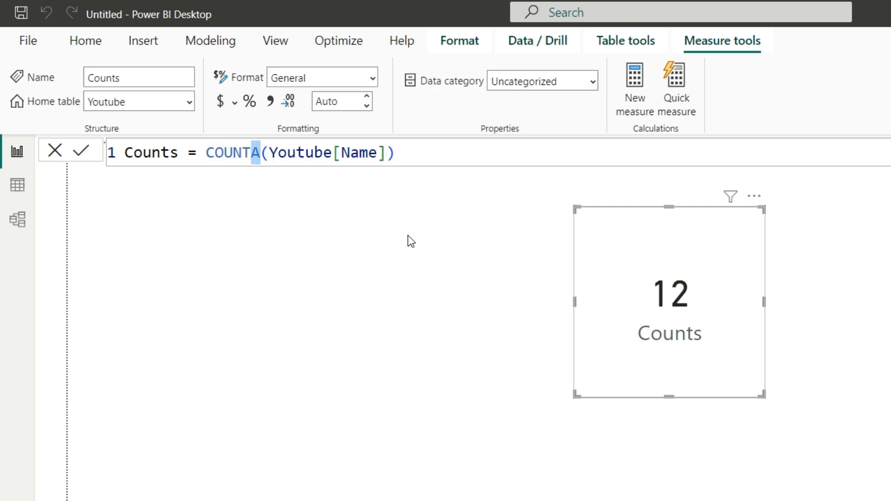
left_click(407, 146)
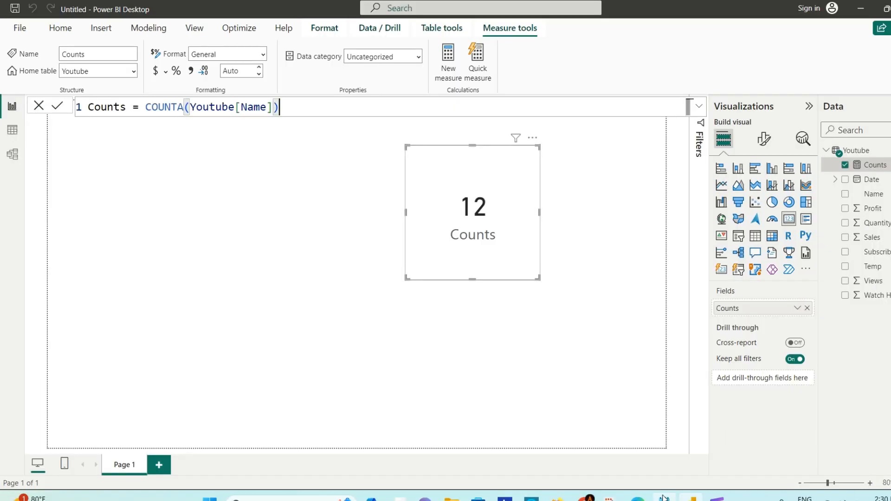
Switch to the Notepad function notes, highlight the description of COUNTA and return to Power BI
left_click(664, 497)
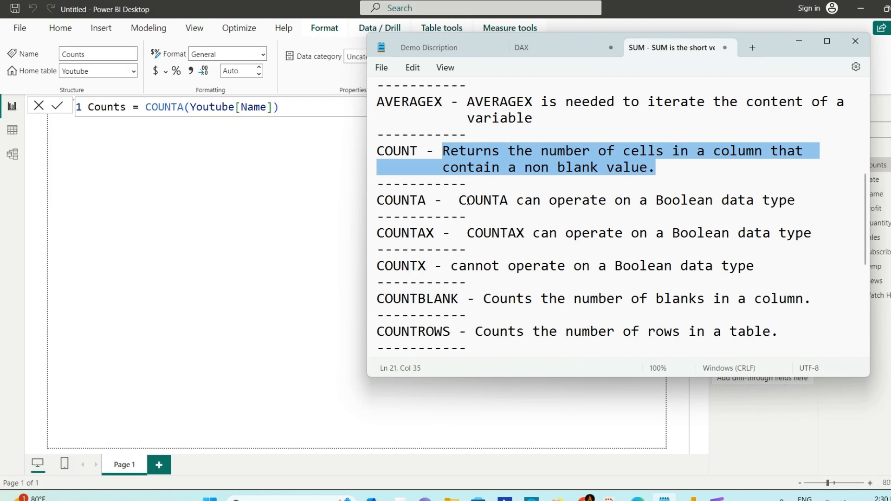
left_click_drag(460, 200, 744, 200)
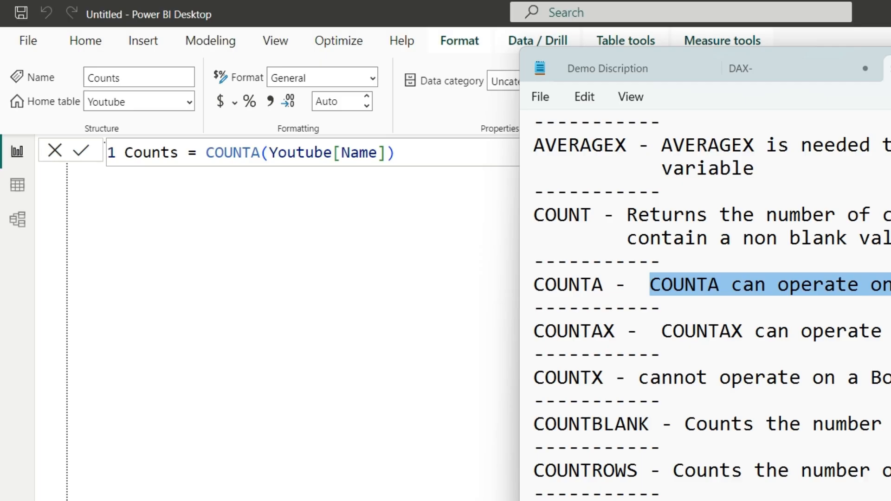
left_click(800, 43)
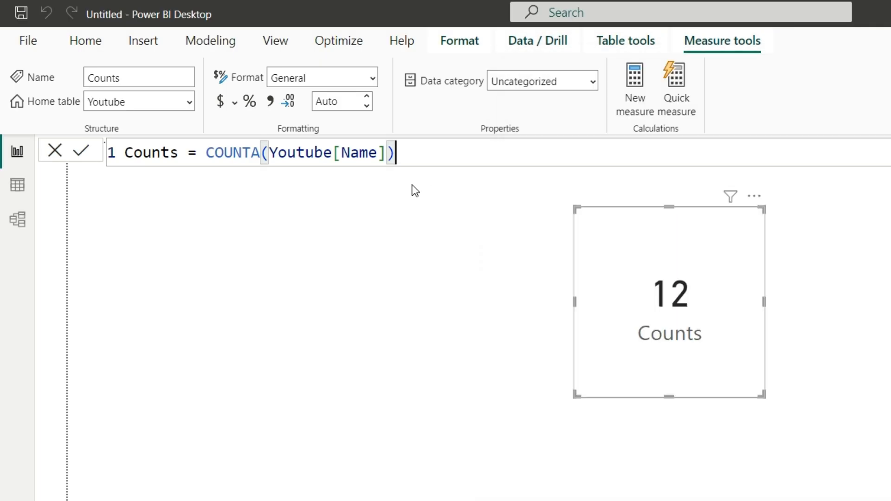
Replace the Name column with Youtube[Subscribed] in the COUNTA formula and commit the measure
double_click(366, 155)
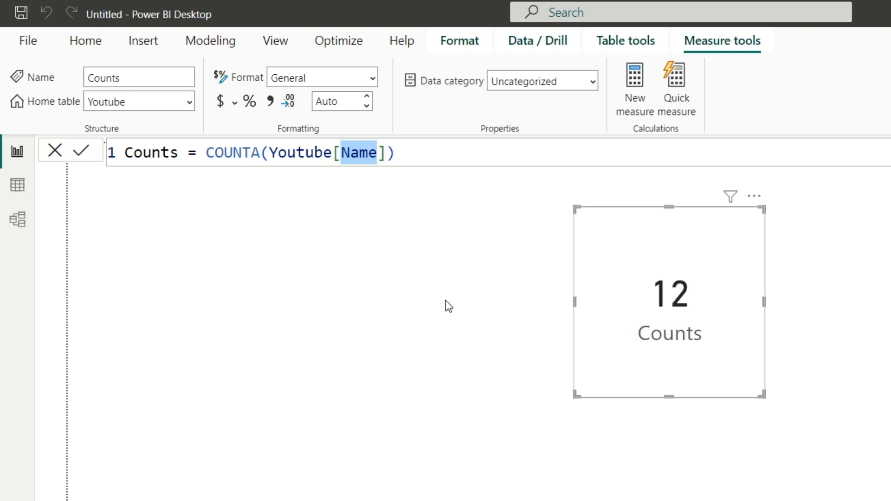
type("S")
key("Down")
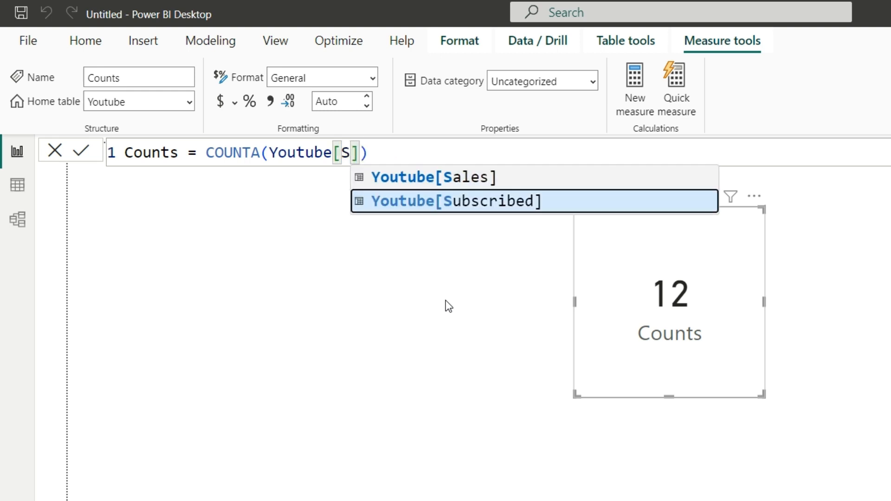
key("Tab")
left_click(466, 157)
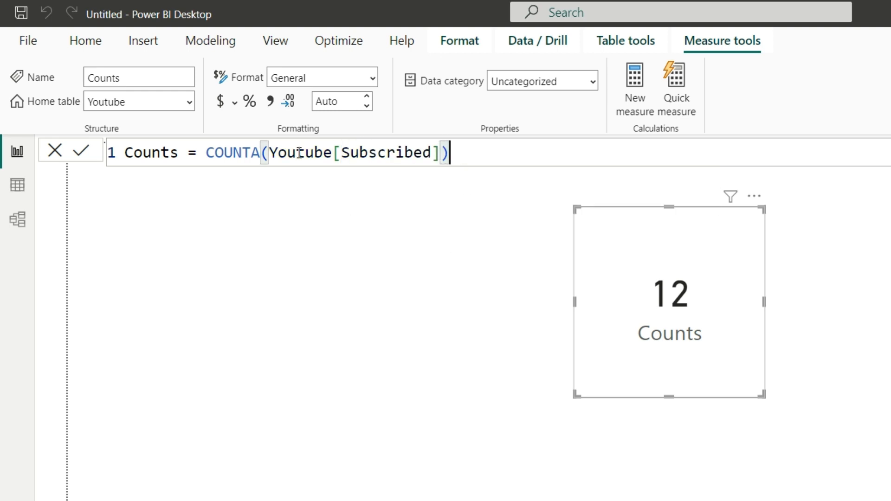
left_click(83, 153)
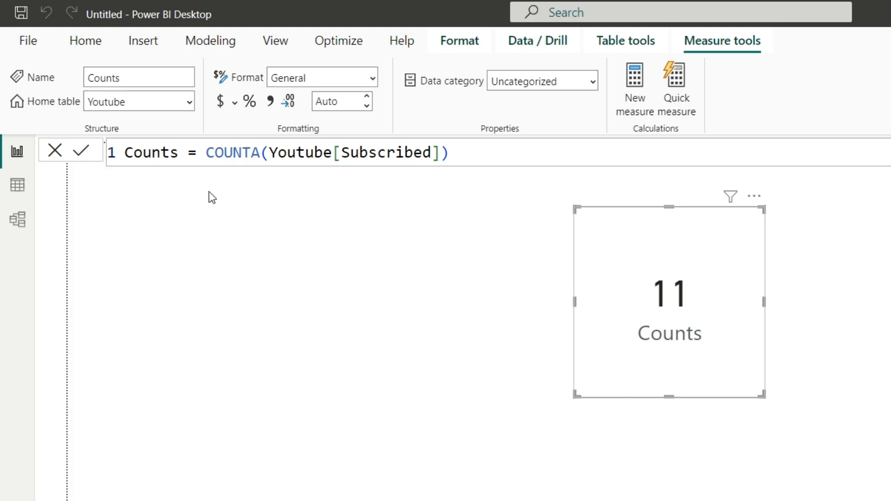
Examine the Subscribed values in the Youtube table's data, return to the report and enlarge the measure's formula text
left_click(19, 188)
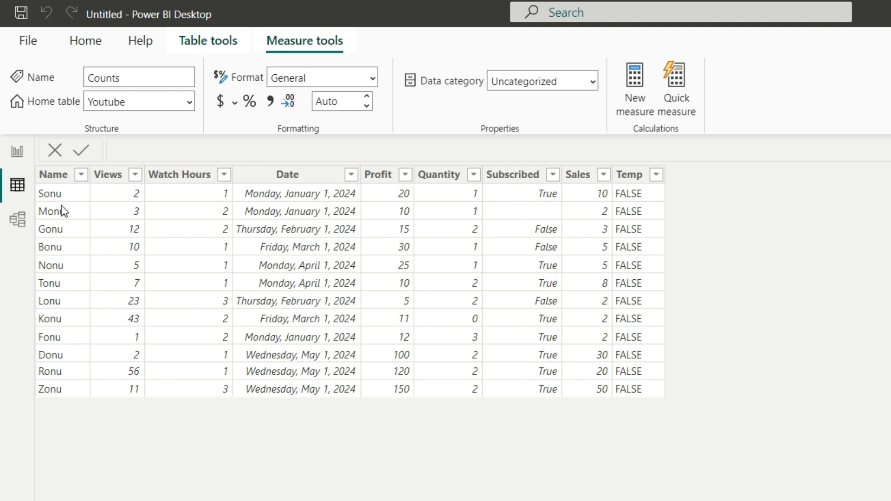
left_click(17, 154)
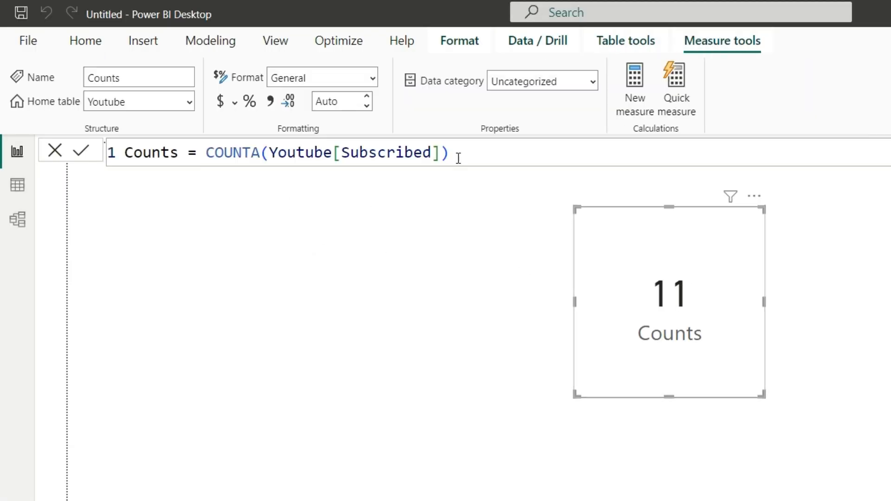
left_click(458, 158)
scroll(466, 156, "up", 1)
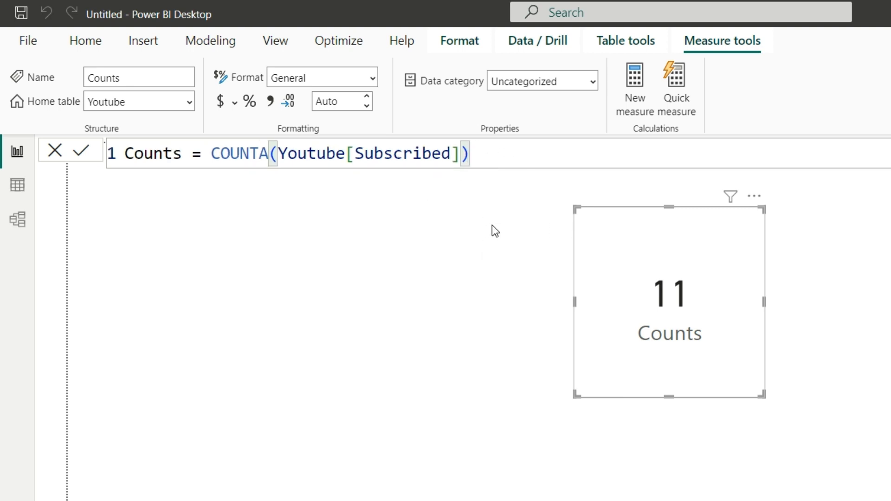
Change COUNTA to COUNTX in the Counts formula and insert the Youtube table as its first argument before Youtube[Subscribed]
left_click(269, 153)
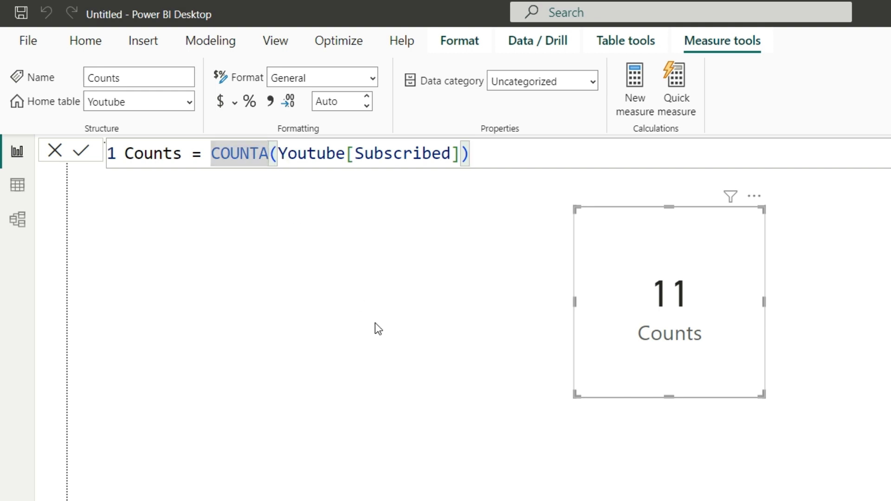
key("BackSpace")
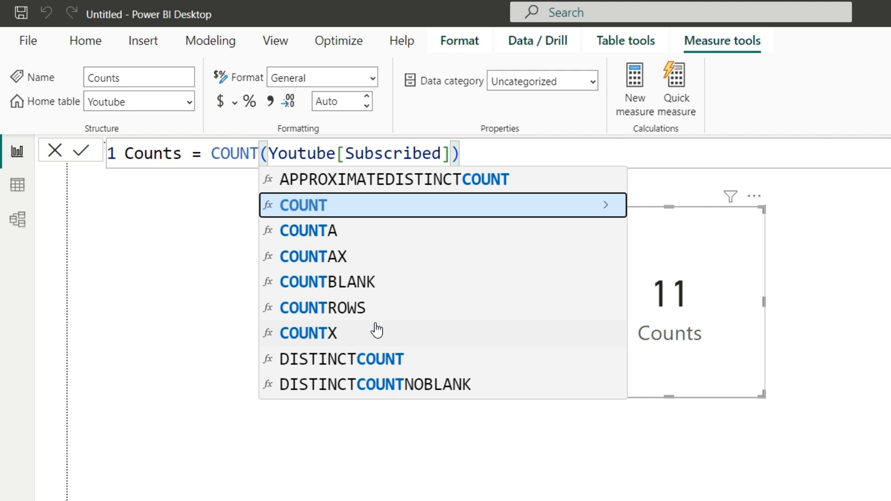
type("X")
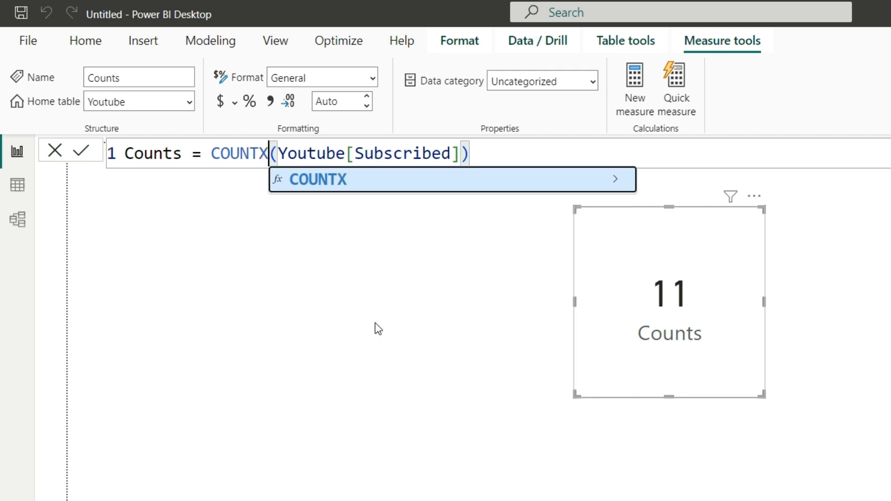
left_click(463, 153)
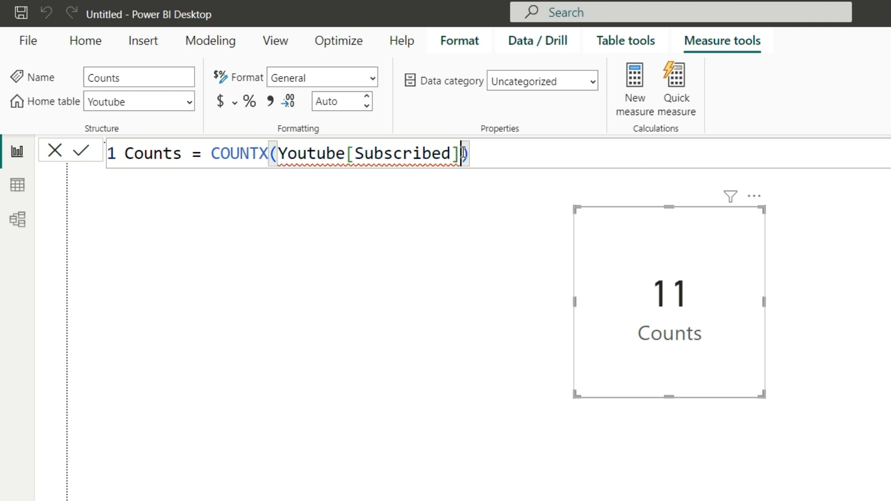
left_click(279, 154)
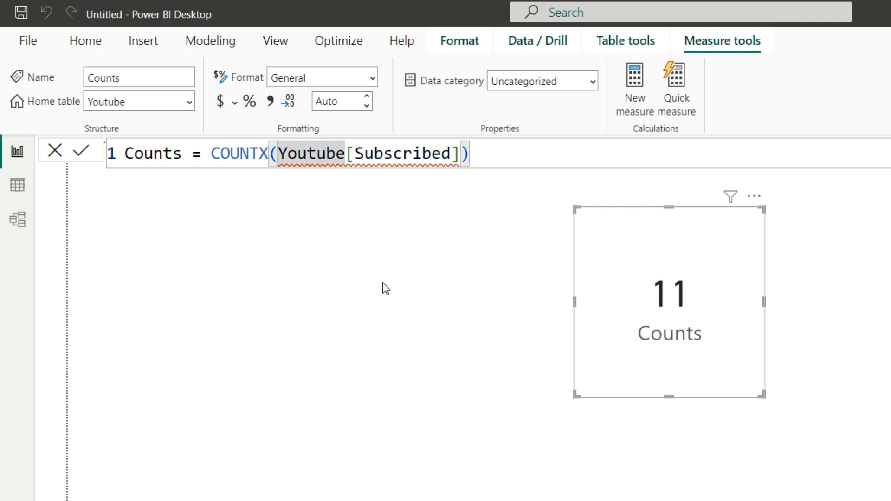
type("Youtube, Youtube")
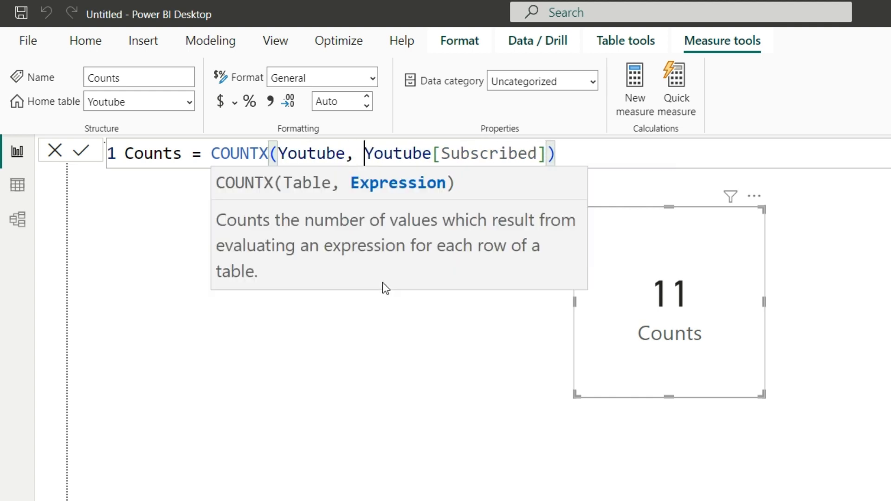
left_click(560, 150)
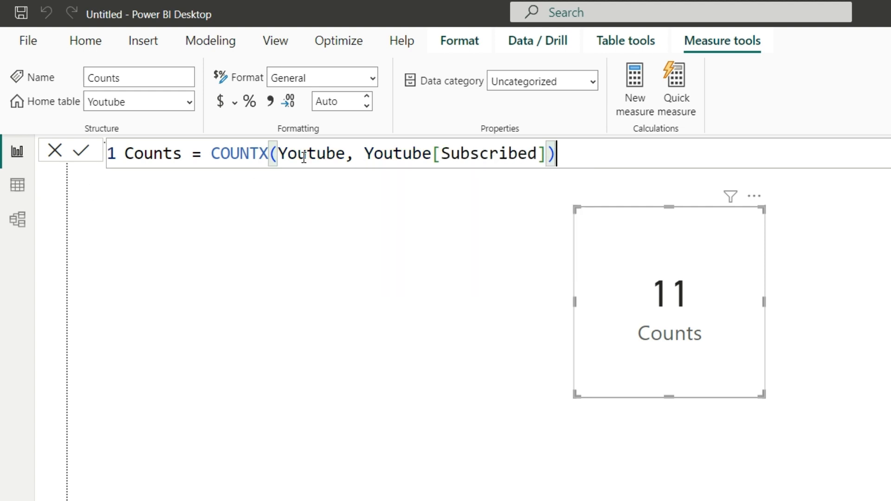
Change COUNTX to COUNTAX in the Counts formula and highlight the letter A in the function name
left_click(260, 154)
type("A")
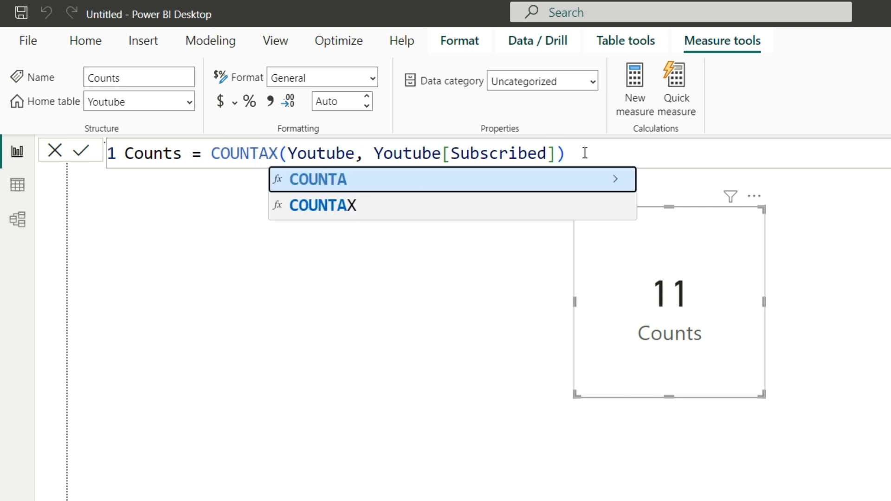
left_click(615, 153)
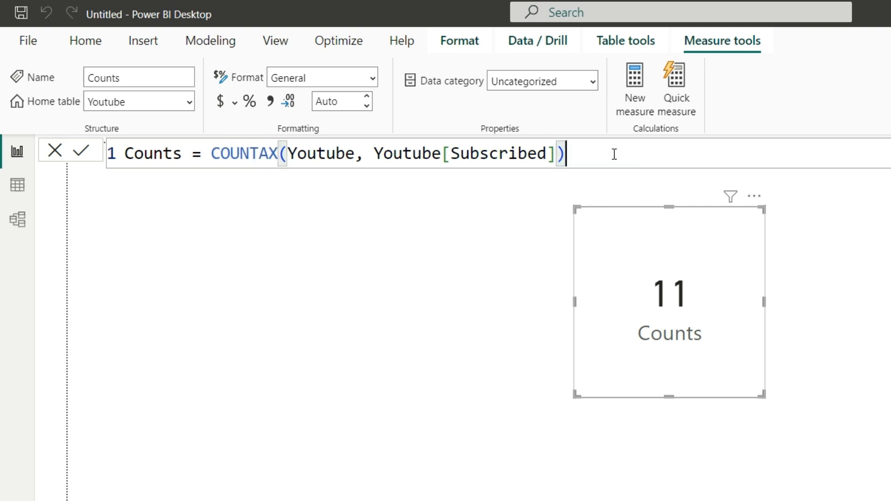
left_click(261, 153)
left_click_drag(259, 153, 269, 153)
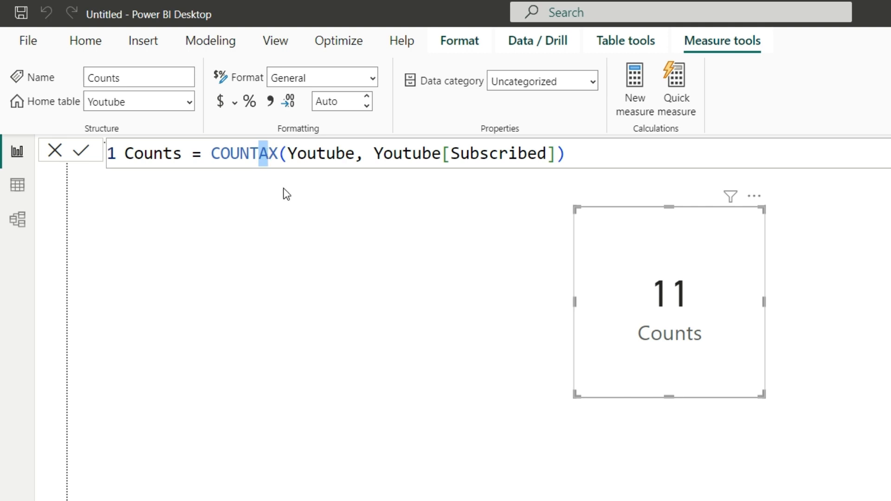
Replace Subscribed with the Name column as the second argument of the COUNTAX formula and commit the measure
left_click(280, 156)
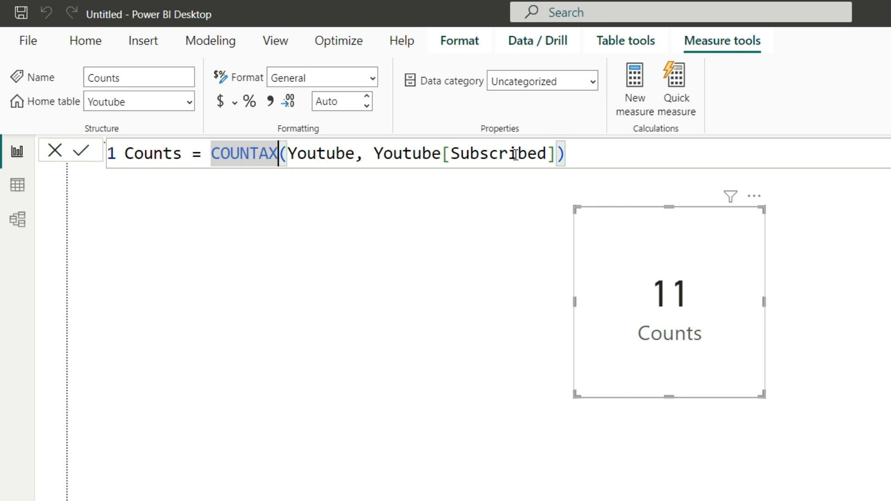
left_click(580, 153)
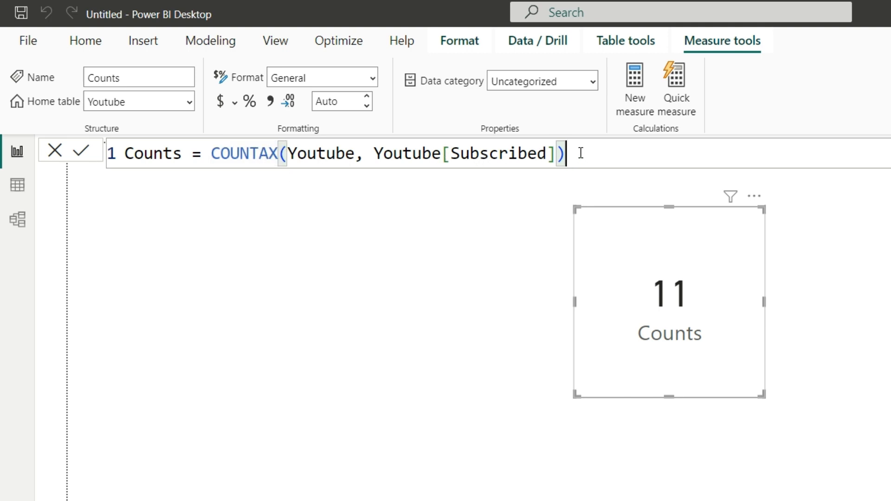
double_click(489, 154)
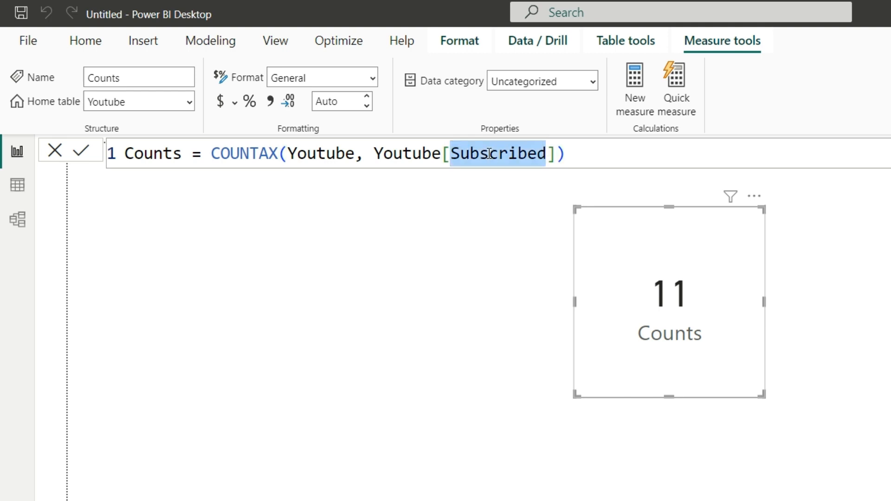
type("NA")
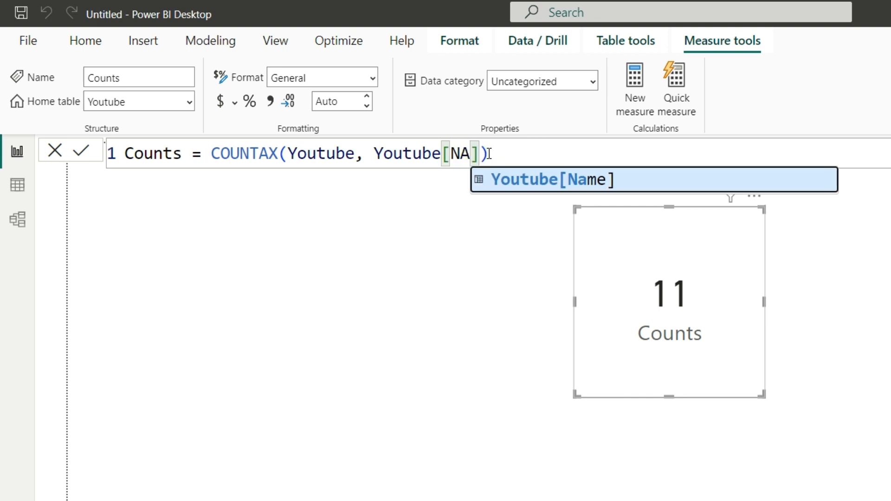
key("Tab")
left_click(530, 150)
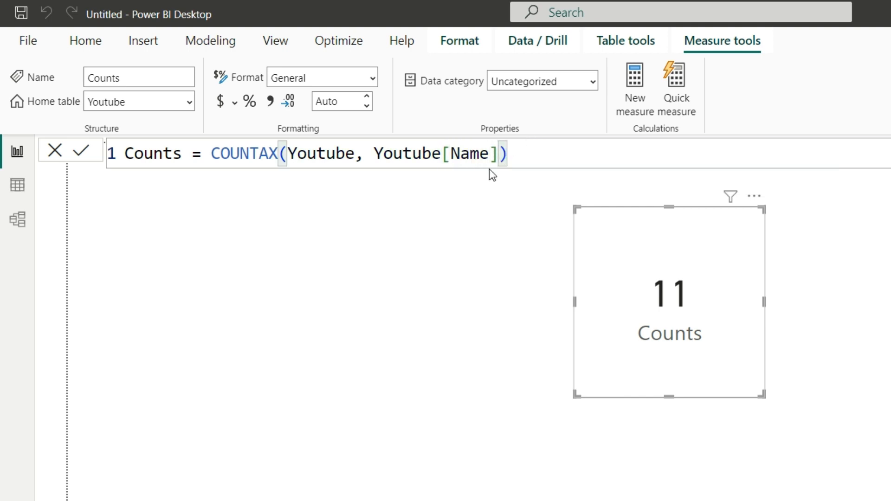
left_click(83, 151)
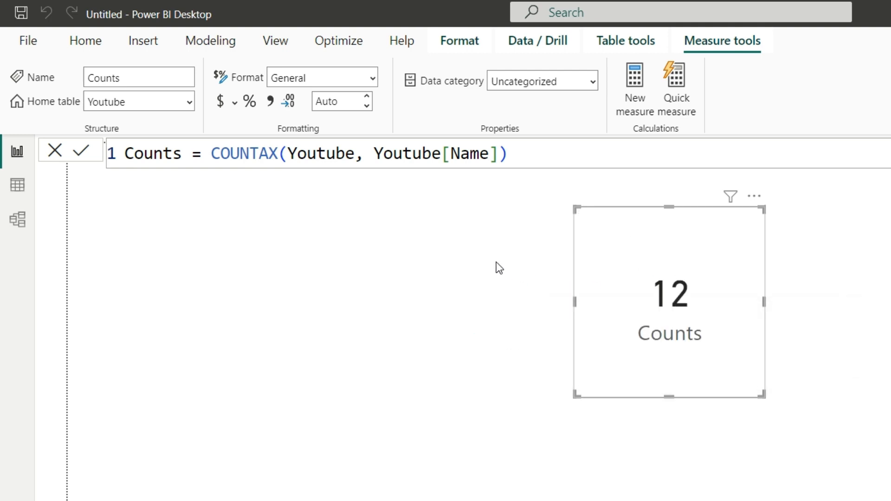
left_click(515, 154)
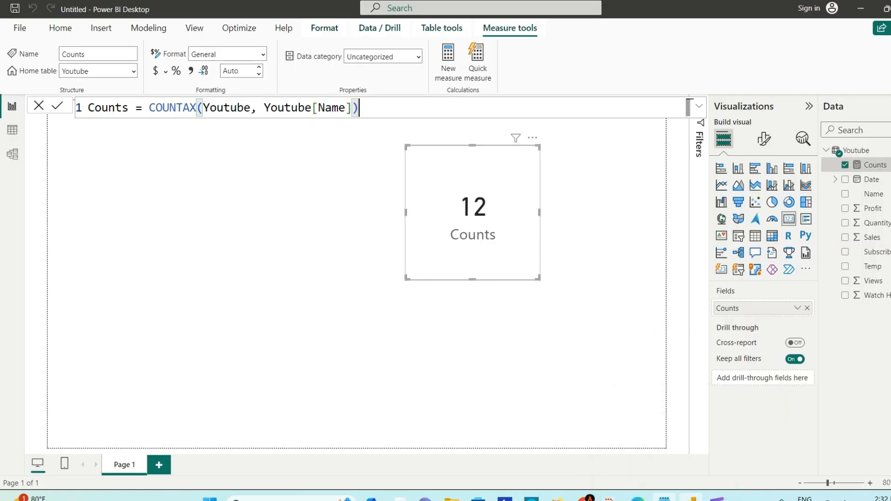
Switch to the Notepad notes, highlight the COUNTX description about Boolean data types, and return to Power BI
left_click(665, 498)
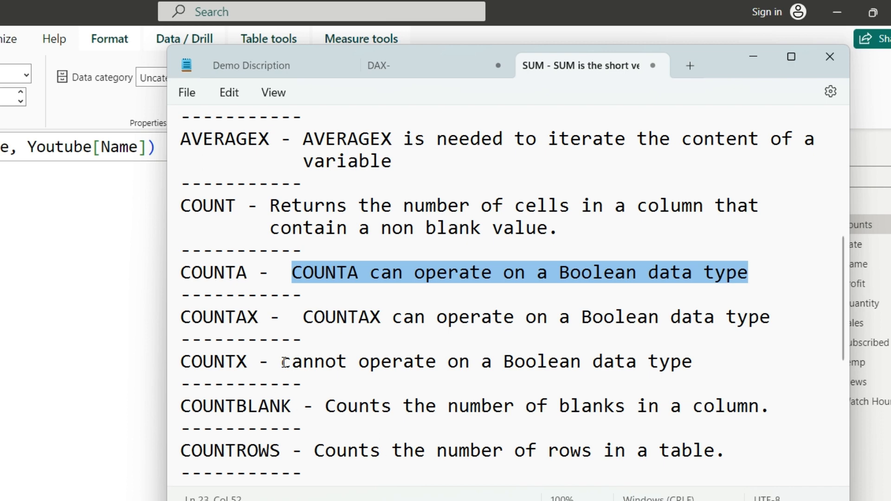
left_click_drag(281, 361, 694, 357)
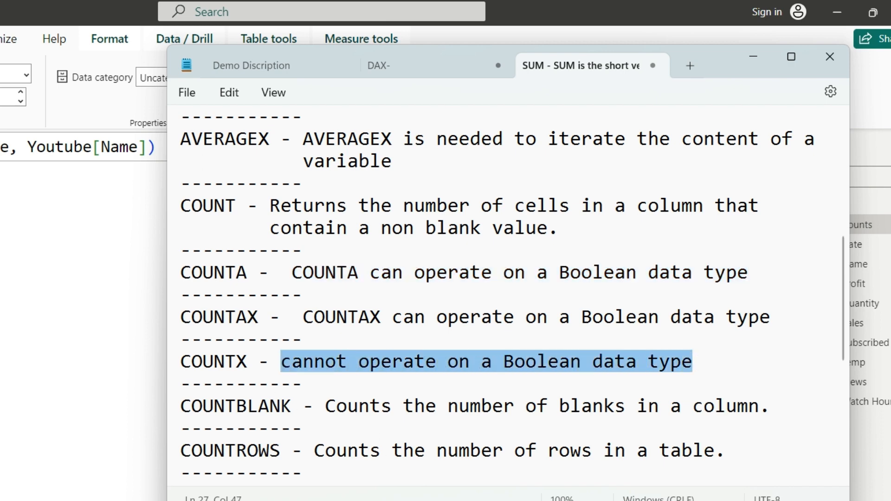
left_click(664, 499)
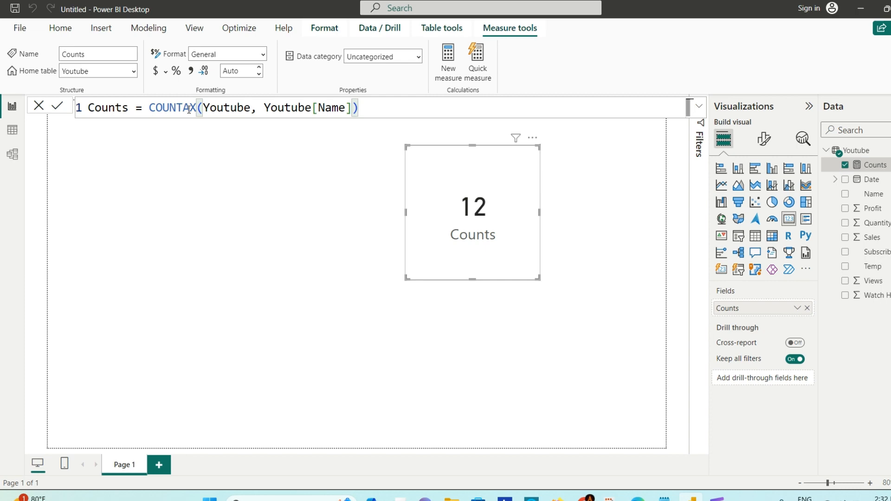
Change the Counts formula to COUNTX(Youtube, Youtube[Subscribed]) and commit the measure
left_click(189, 109)
key("BackSpace")
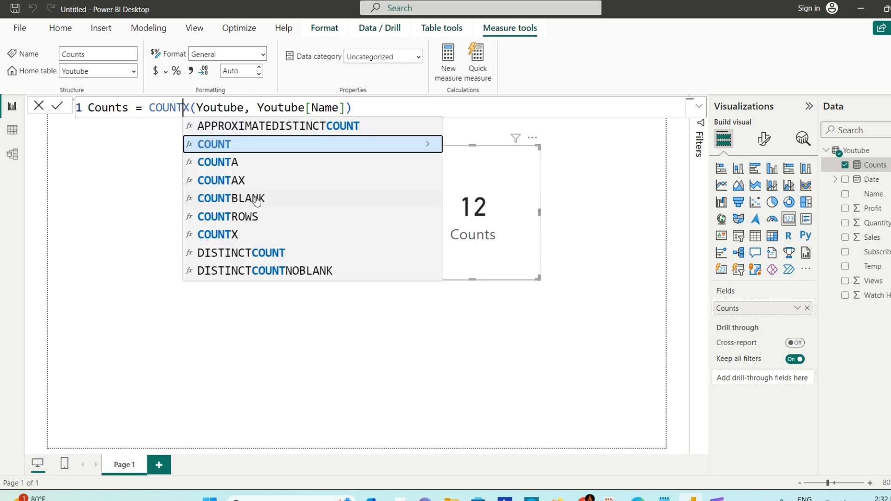
left_click(379, 114)
double_click(326, 108)
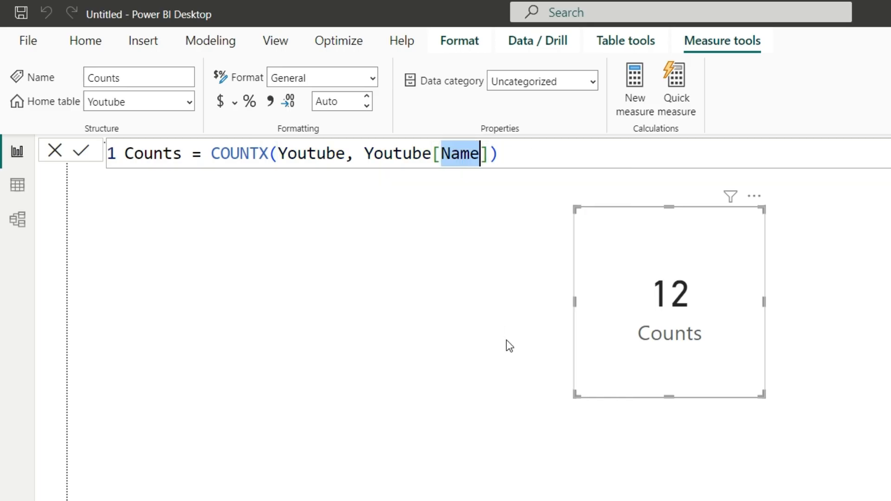
type("S")
left_click(557, 204)
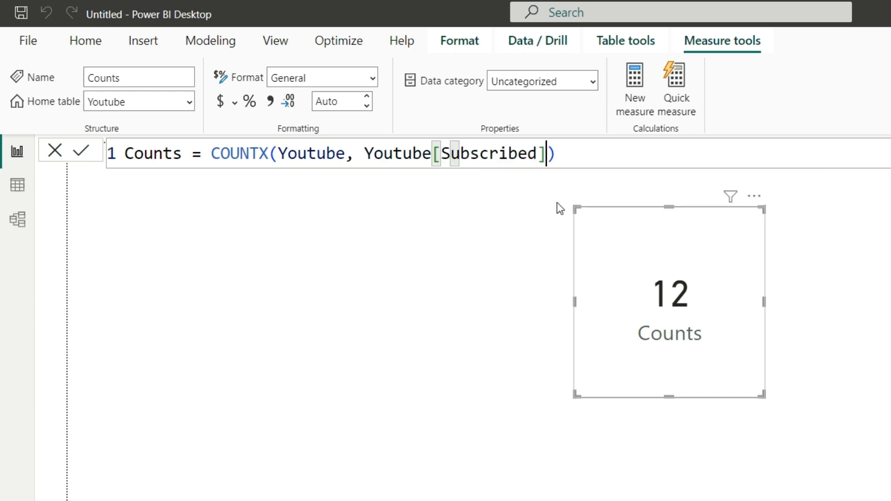
left_click(80, 155)
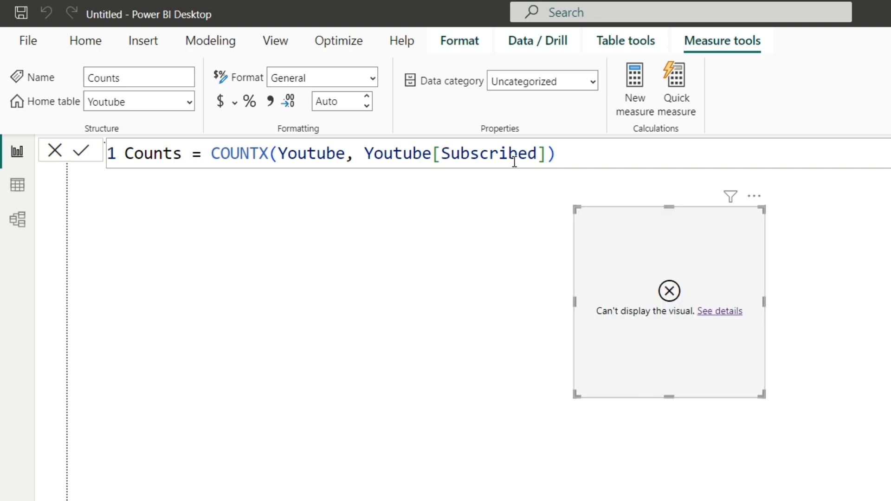
Change the function in the Counts formula from COUNTX to COUNTAX, keeping its Youtube[Subscribed] argument
left_click(262, 154)
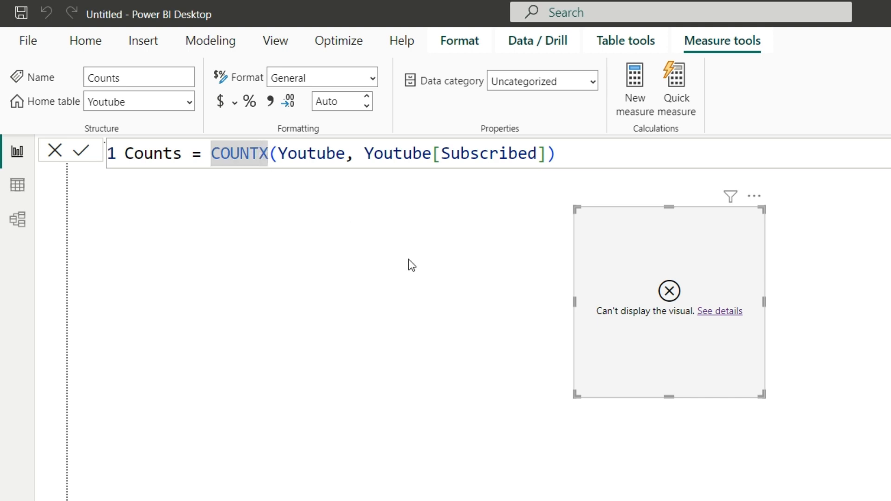
type("A")
left_click(622, 154)
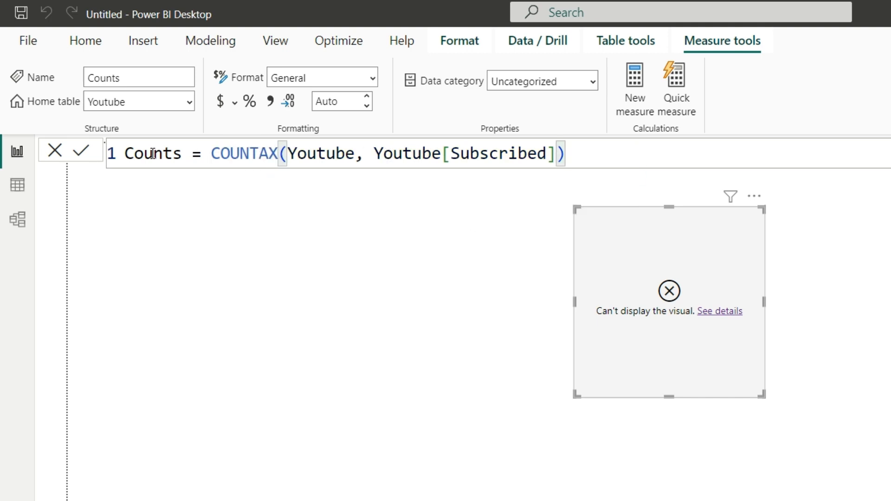
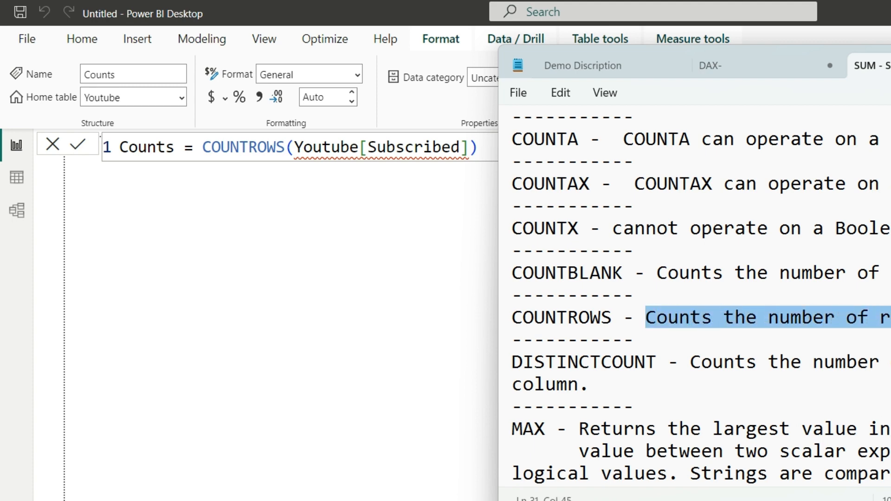
Put the notes away, remove the [Subscribed] column reference so the formula reads COUNTROWS(Youtube), and commit the measure
left_click(890, 64)
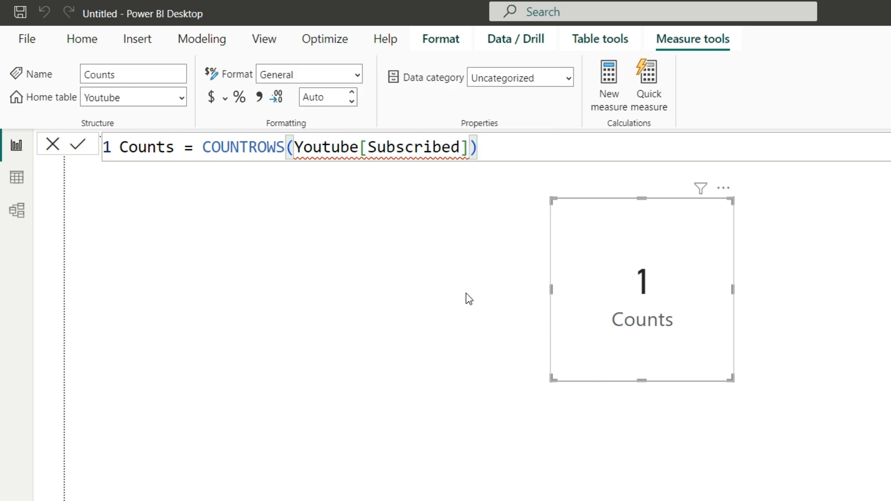
key("BackSpace")
key("BackSpace")
key("BackSpace")
key("BackSpace")
key("BackSpace")
key("BackSpace")
key("BackSpace")
key("BackSpace")
key("BackSpace")
key("BackSpace")
key("BackSpace")
key("BackSpace")
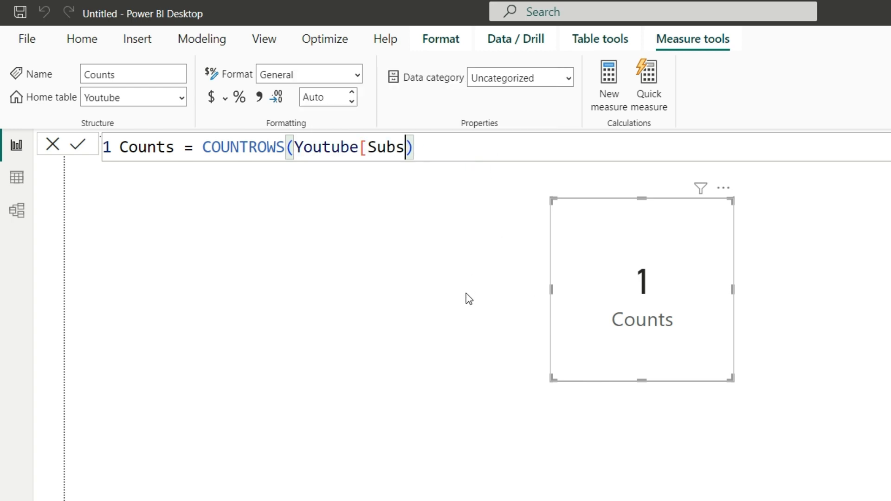
left_click(368, 148)
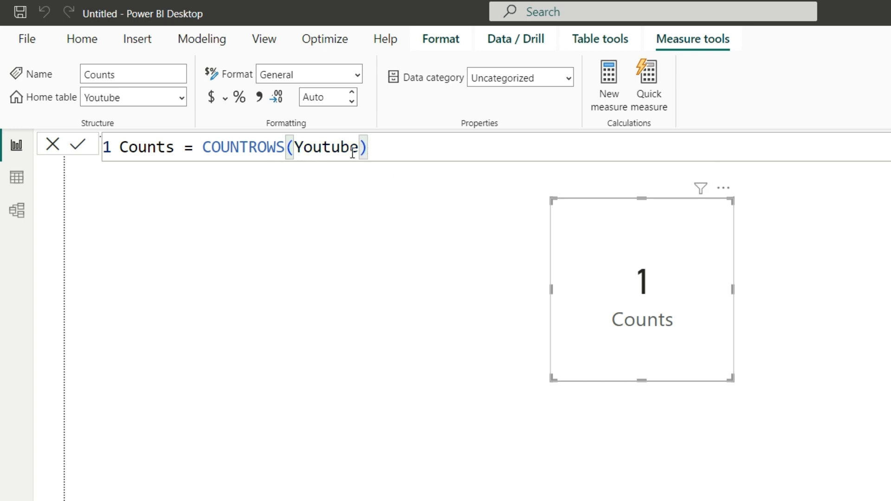
left_click(78, 144)
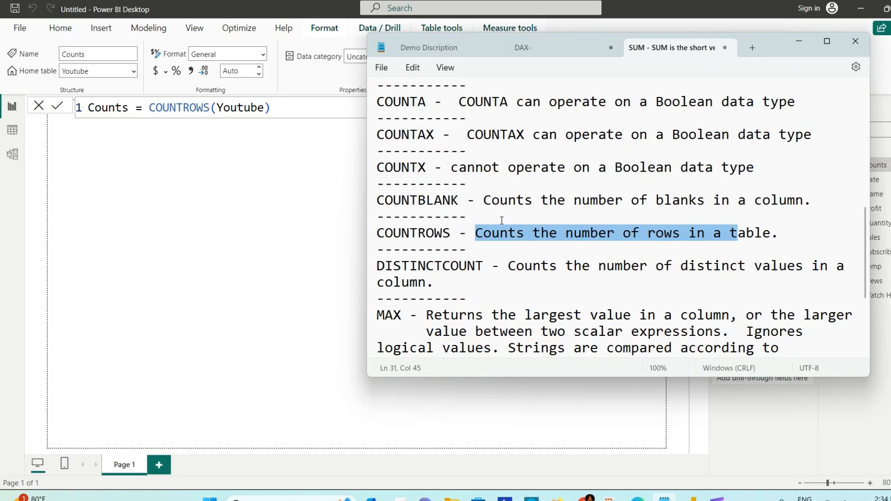
Read the DISTINCTCOUNT description in the Notepad notes and minimize them to return to the report
scroll(501, 221, "down", 1)
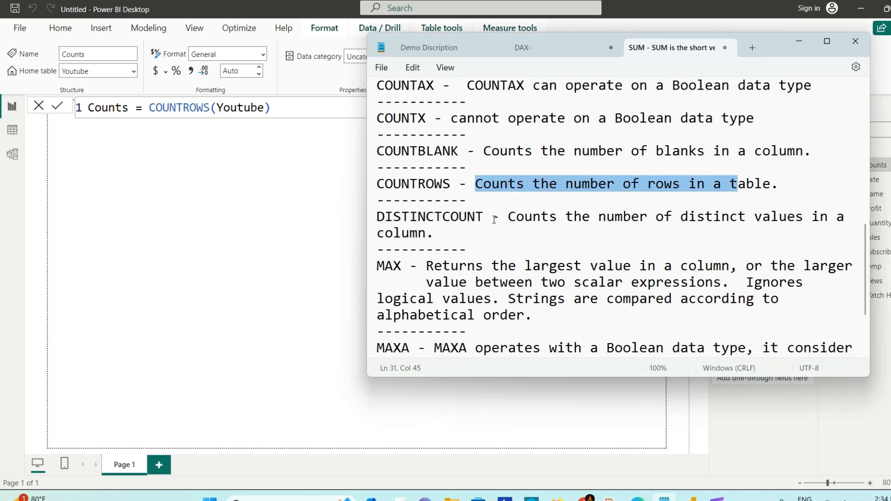
left_click(432, 237)
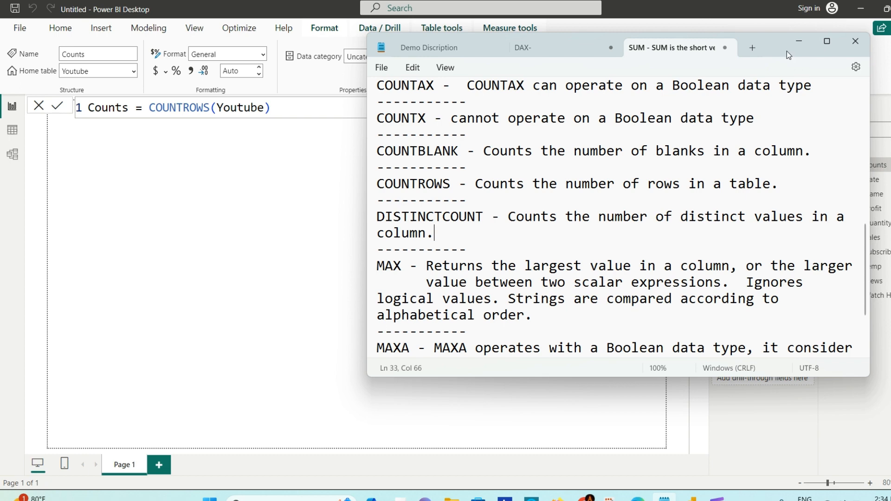
left_click(798, 43)
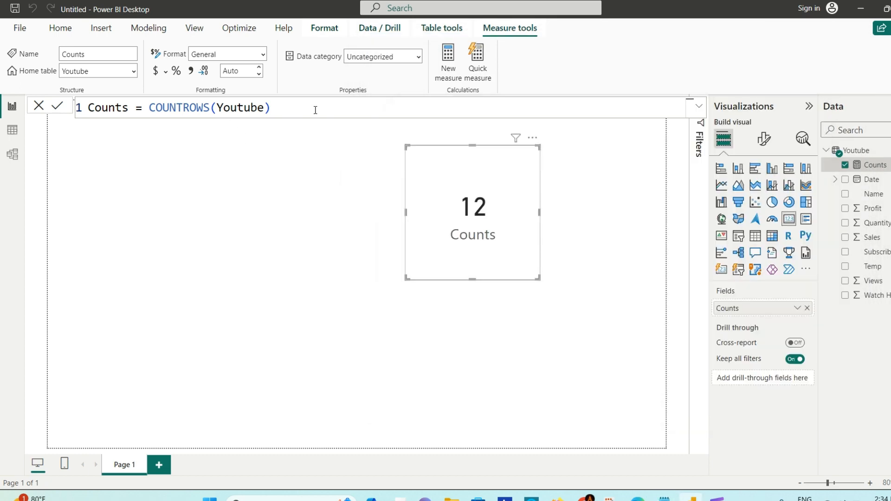
Replace the COUNTROWS expression in the Counts measure with DISTINCTCOUNT(Youtube[Subscribed]) and commit it
left_click_drag(314, 109, 209, 110)
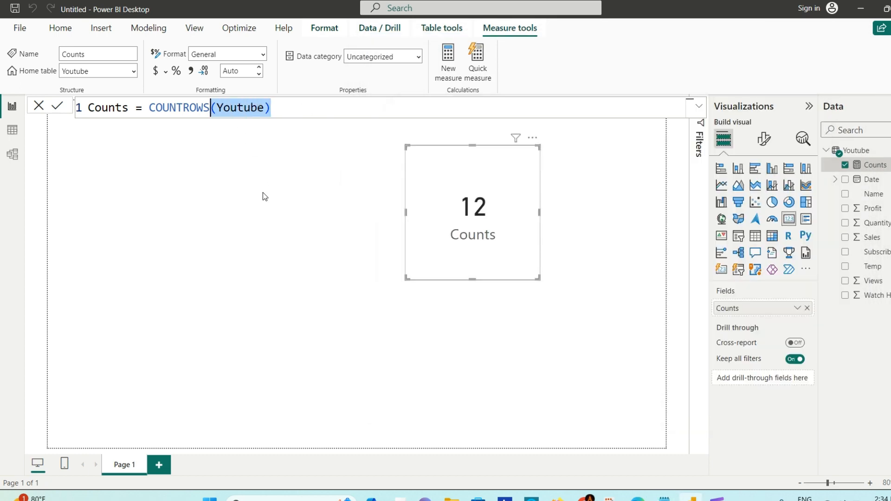
key("BackSpace")
key("BackSpace")
key("BackSpace")
key("BackSpace")
key("BackSpace")
key("BackSpace")
key("BackSpace")
key("BackSpace")
key("BackSpace")
key("BackSpace")
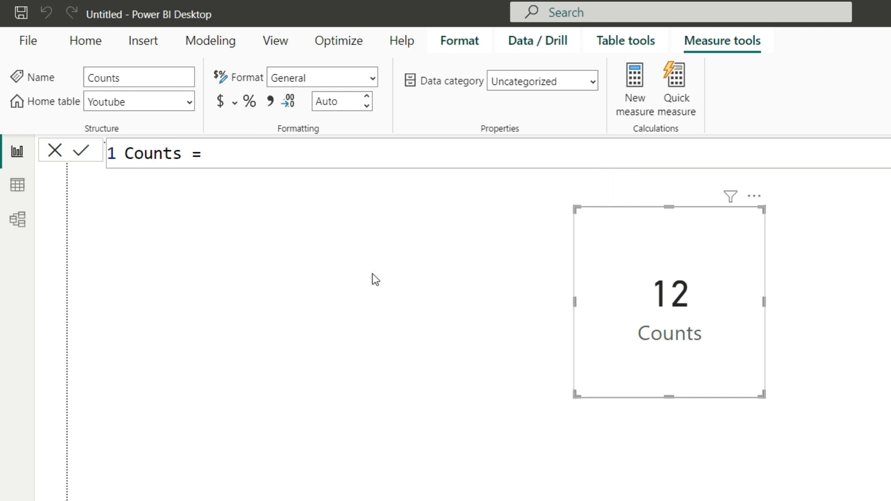
type("dis")
key("Down")
key("Down")
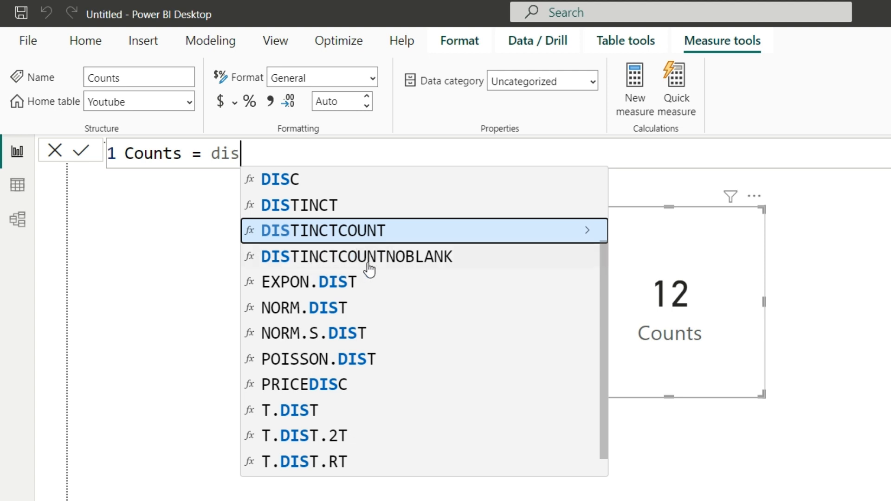
left_click(393, 238)
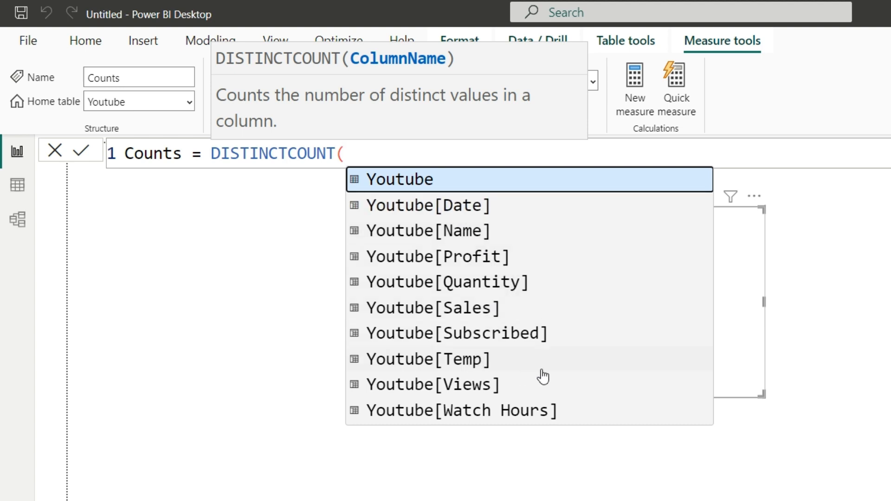
left_click(501, 343)
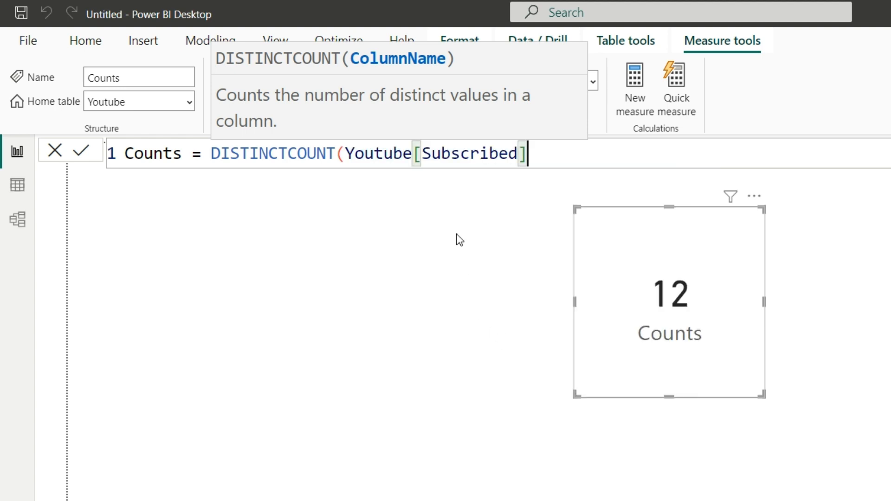
type(")")
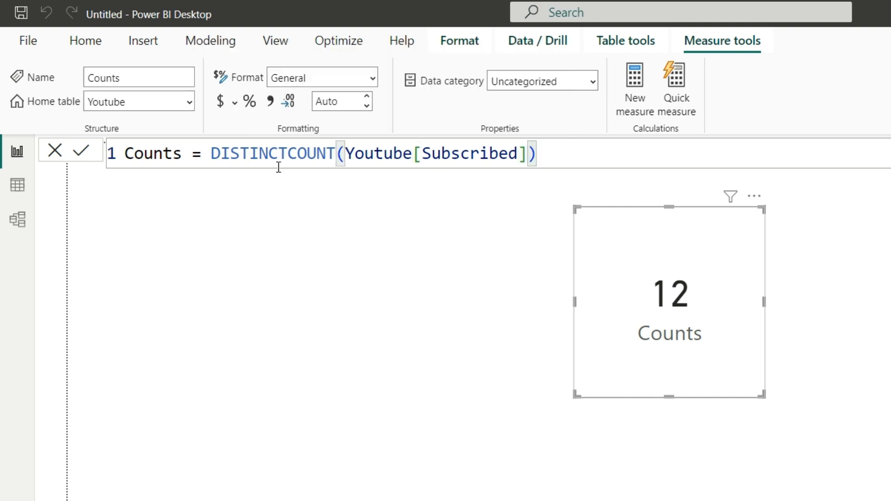
left_click(81, 150)
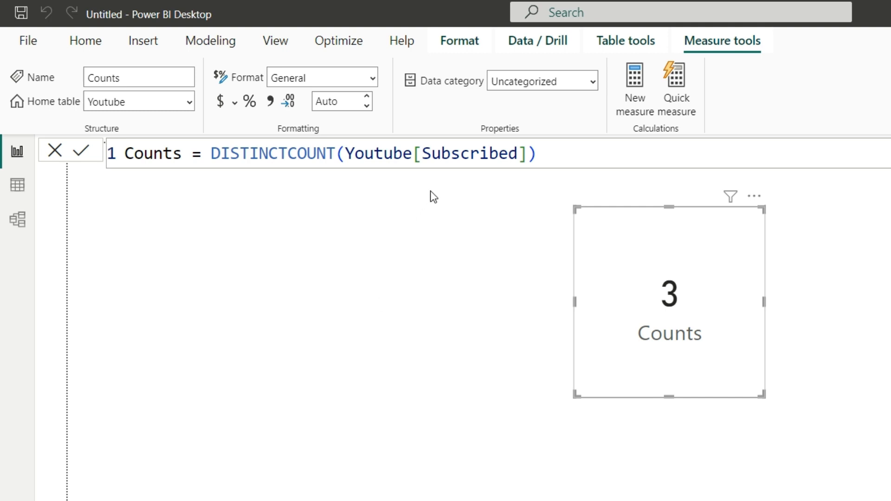
Change DISTINCTCOUNT to DISTINCTCOUNTNOBLANK in the Counts formula and commit the measure
left_click(333, 148)
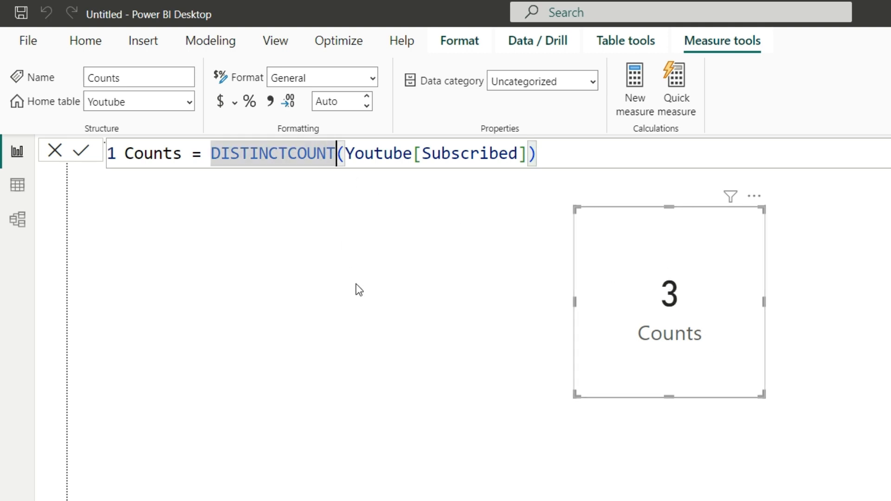
key("BackSpace")
key("BackSpace")
key("Down")
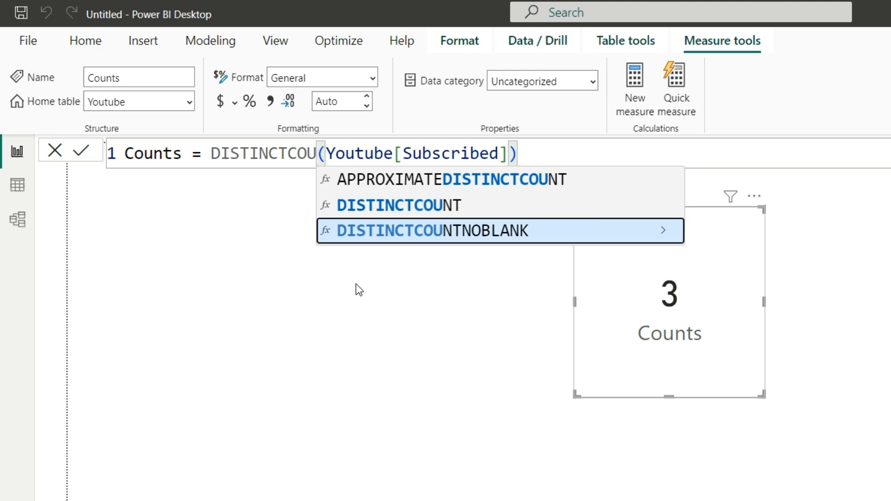
key("Tab")
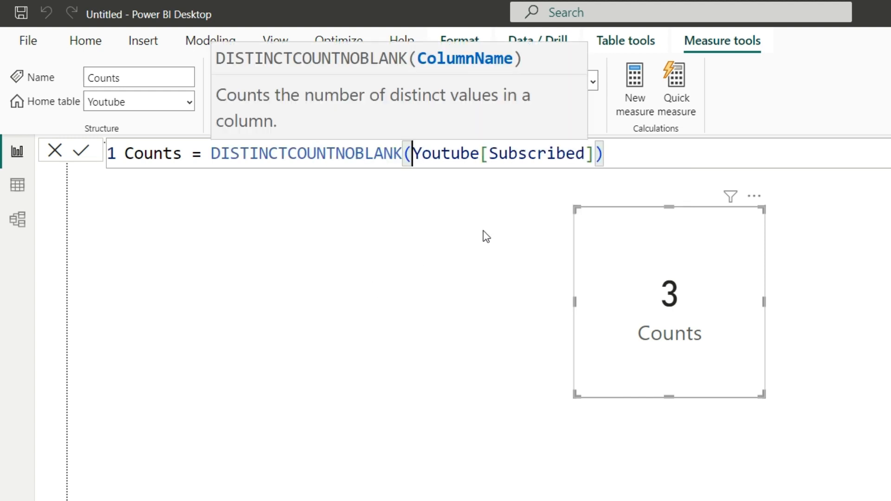
left_click(628, 160)
left_click(81, 150)
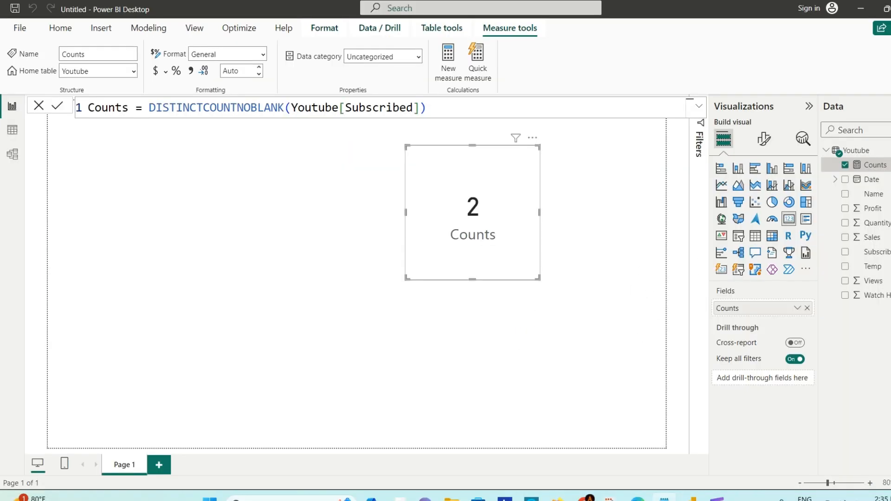
Switch to the Notepad notes and review the DAX function list, highlighting the entries from MAX through MINX
key("alt+Tab")
left_click_drag(447, 233, 414, 105)
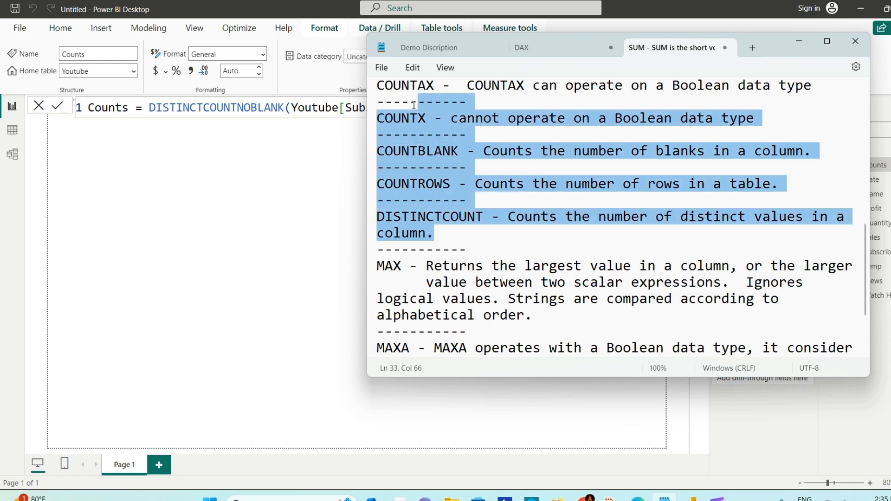
scroll(462, 170, "down", 2)
left_click(557, 47)
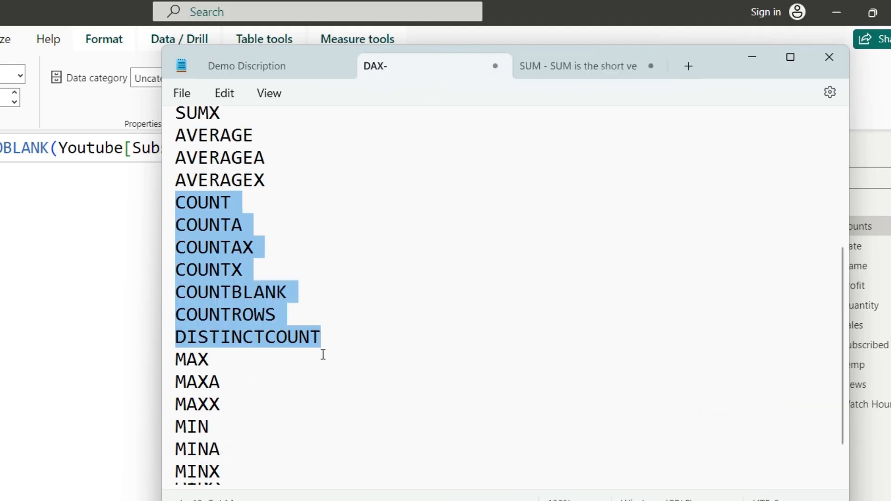
scroll(407, 224, "down", 1)
left_click(217, 304)
left_click_drag(176, 298, 235, 406)
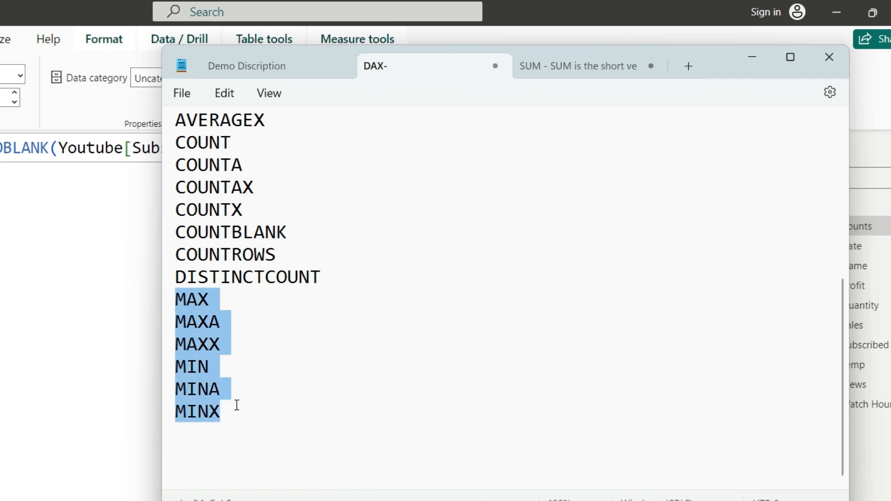
left_click(215, 299)
left_click(233, 359)
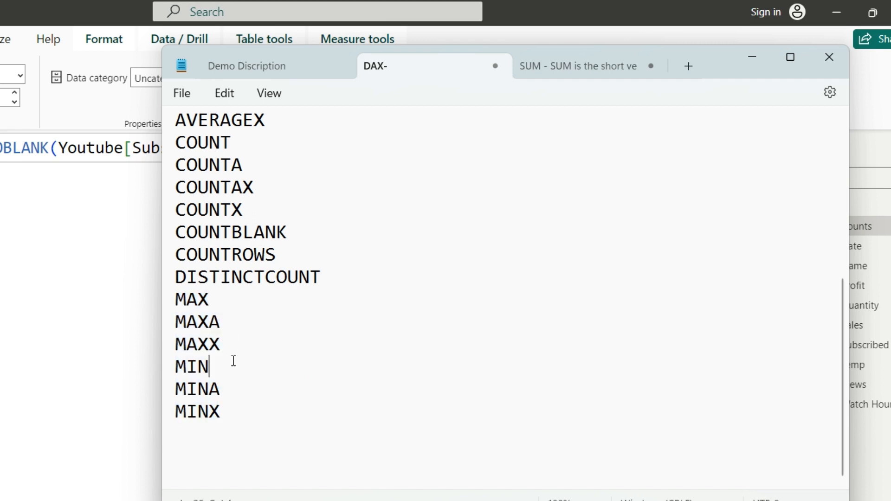
left_click(225, 308)
left_click(233, 335)
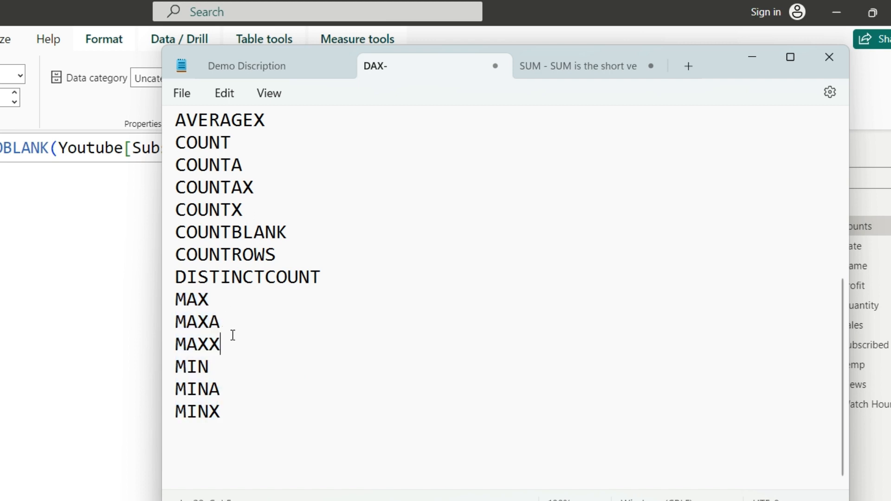
left_click(233, 364)
Read the MAX description in the SUM notes, highlight its part on logical values and strings, and minimize Notepad
left_click(602, 74)
scroll(181, 242, "down", 1)
left_click(223, 232)
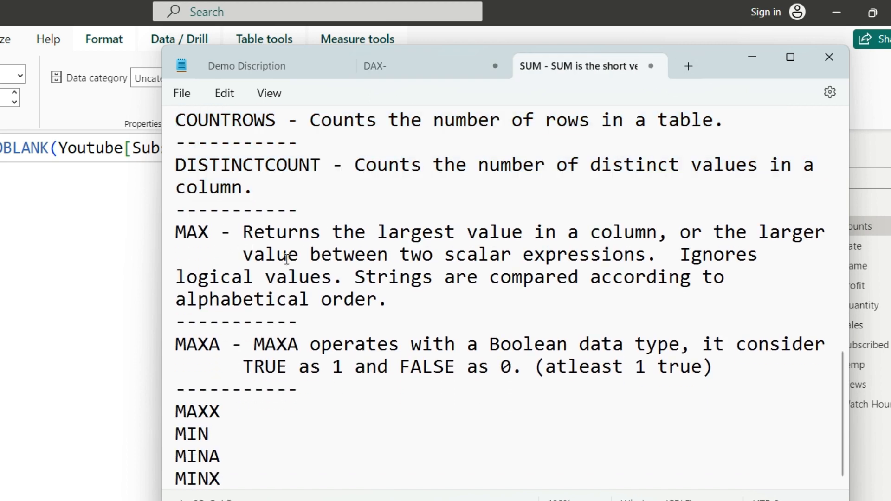
left_click_drag(248, 230, 461, 296)
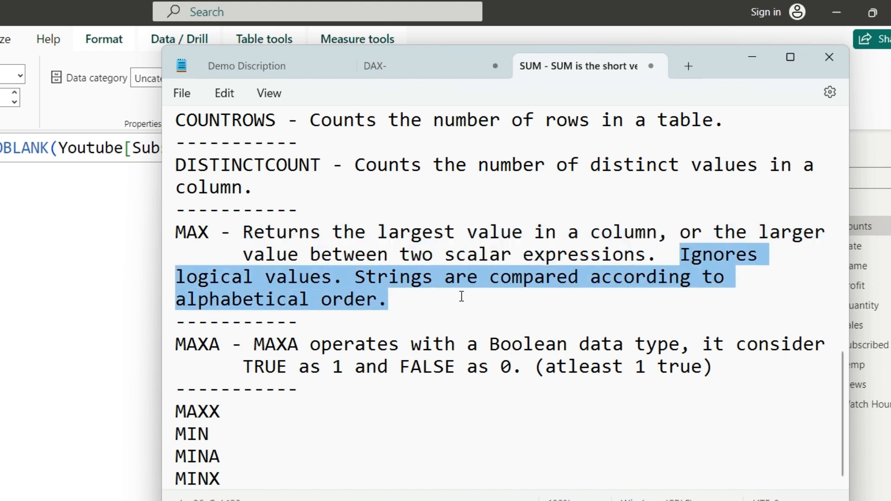
left_click(395, 308)
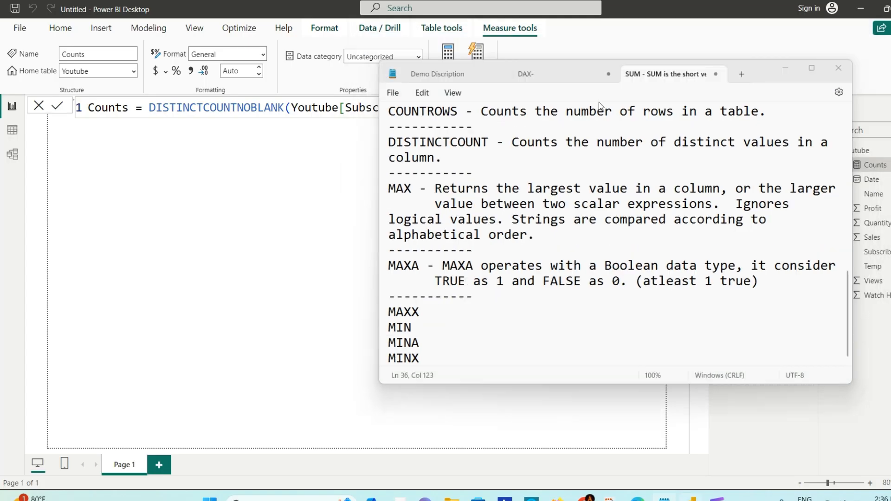
left_click(750, 64)
Rename the Counts measure to Maximum, replace its expression with MAX( 2, 3), and commit it
left_click_drag(428, 107, 149, 107)
key("BackSpace")
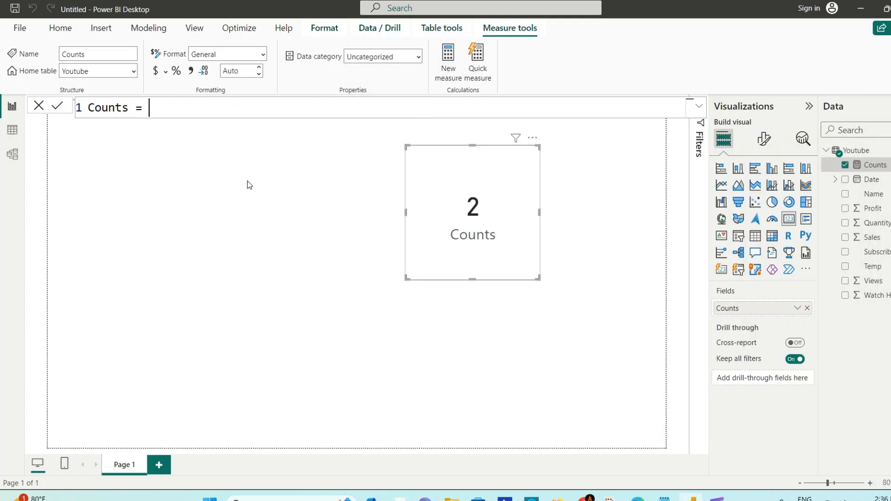
double_click(101, 109)
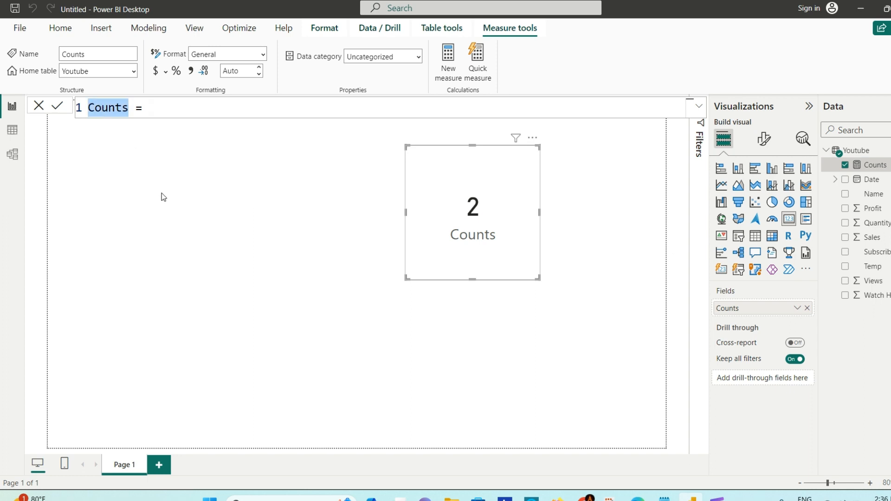
key("BackSpace")
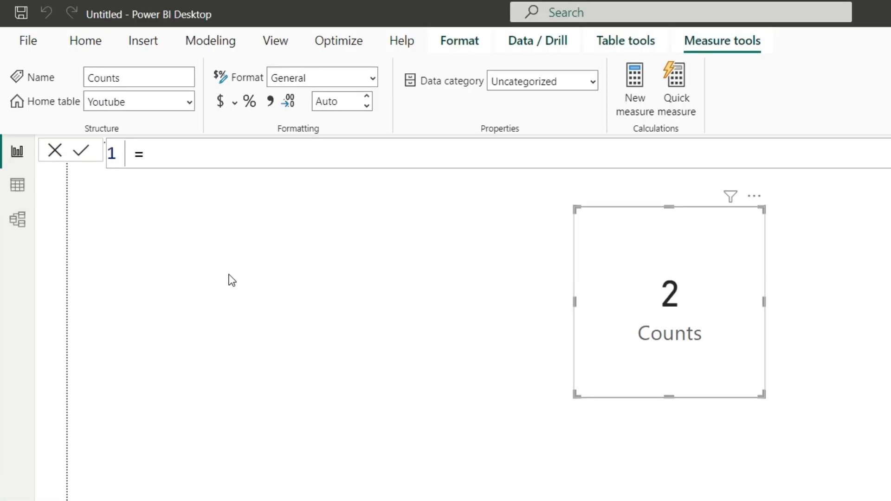
type("Maximun")
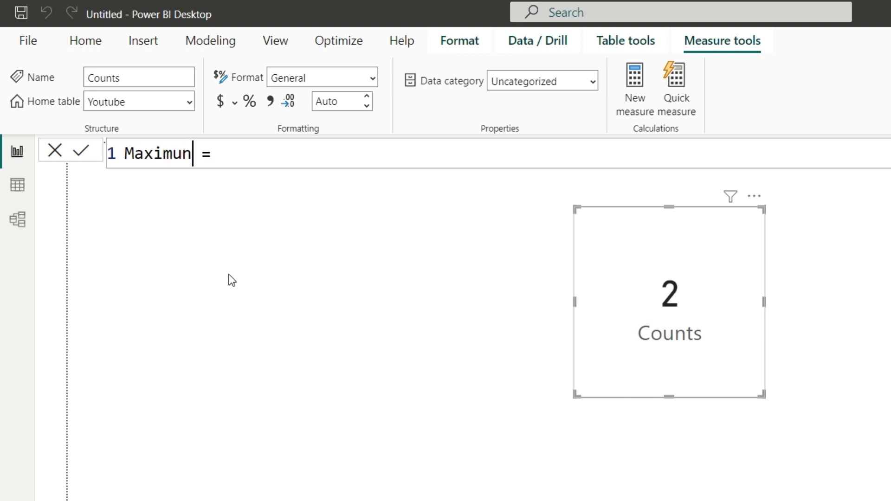
key("BackSpace")
type("m = MA")
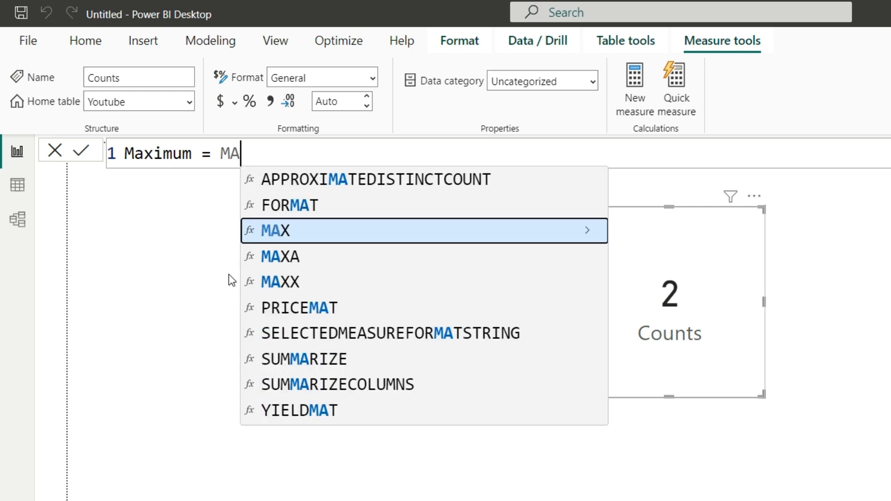
type("X(")
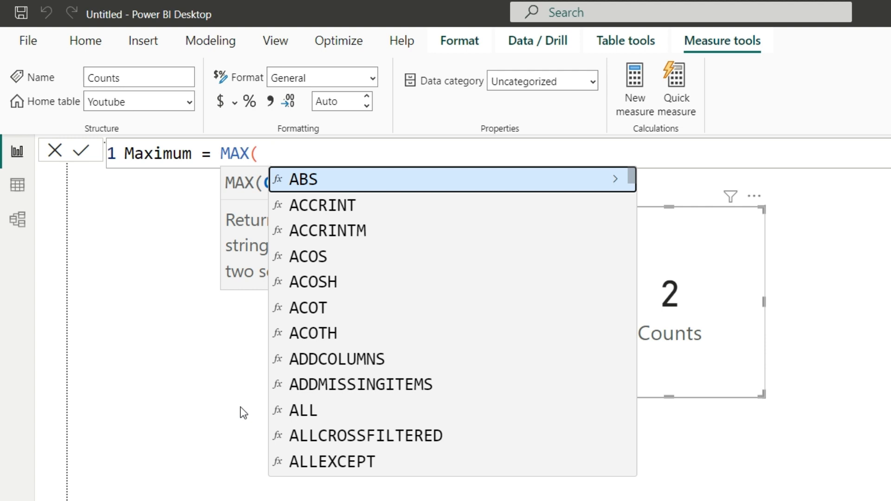
type(" 2, ")
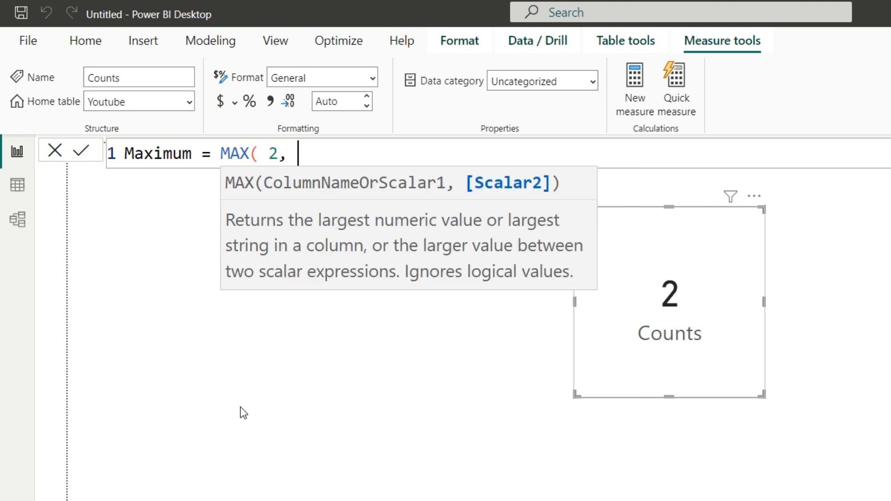
type("3)")
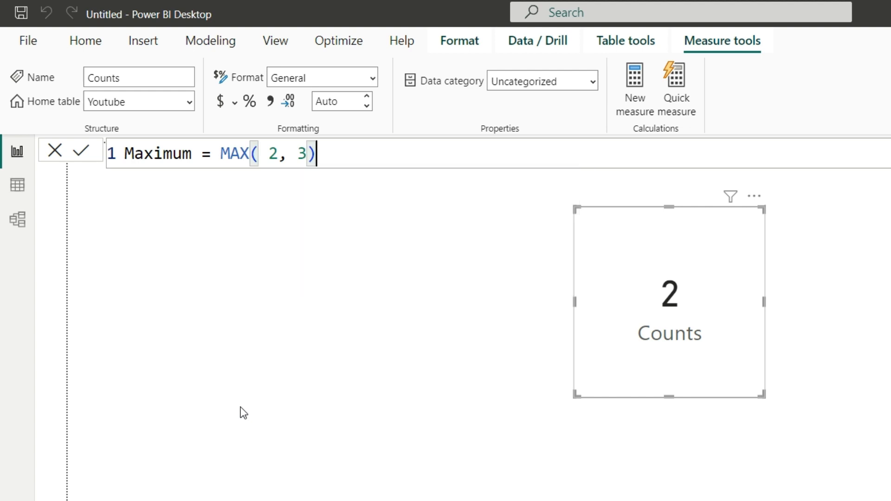
left_click(80, 151)
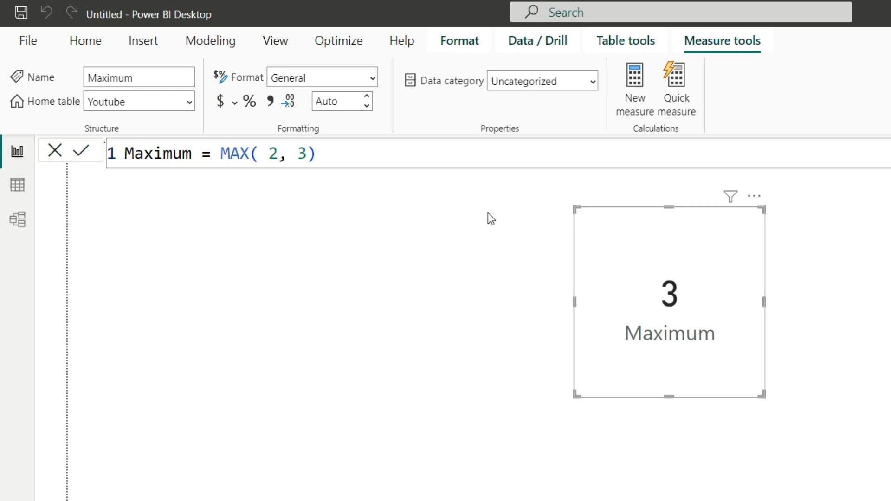
Replace the numeric arguments in the Maximum formula with the text strings "Akki" and "Sallu"
double_click(307, 155)
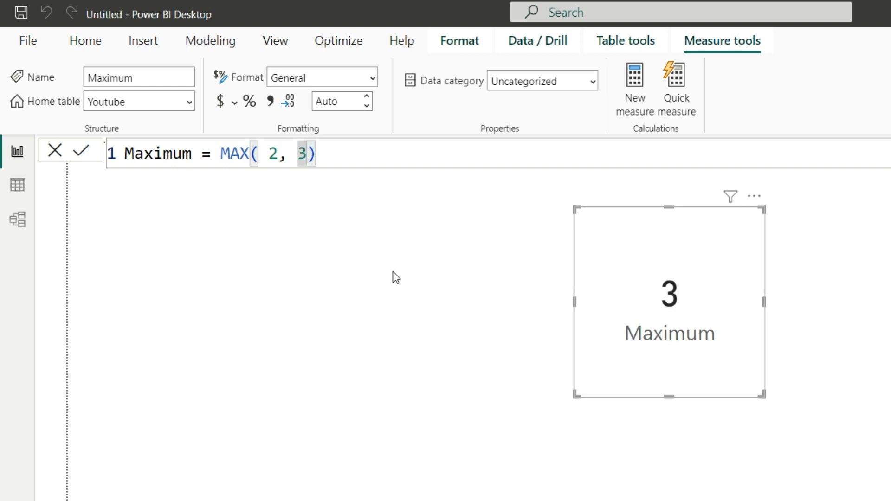
key("BackSpace")
key("BackSpace")
key("BackSpace")
key("BackSpace")
key("BackSpace")
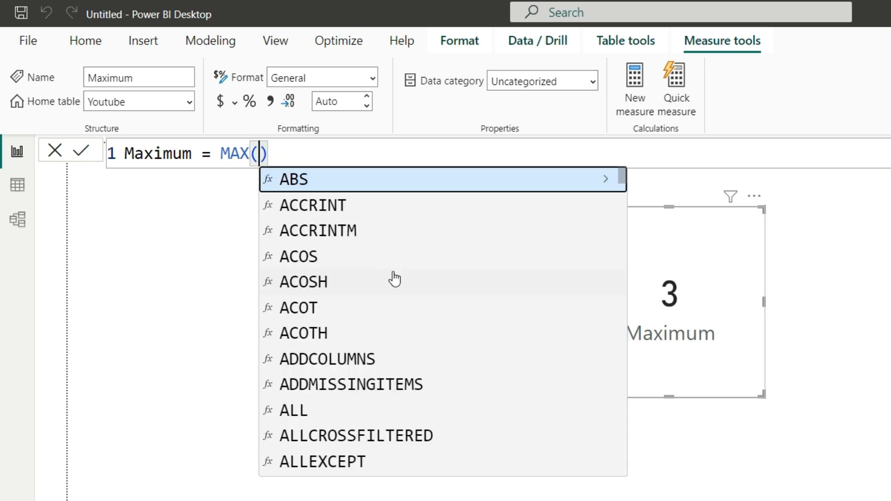
type("\"\"")
key("Left")
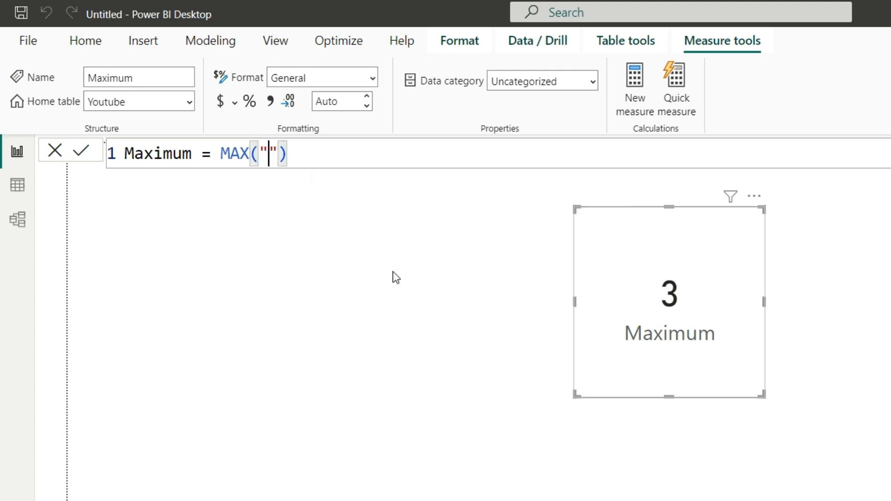
type("Akki")
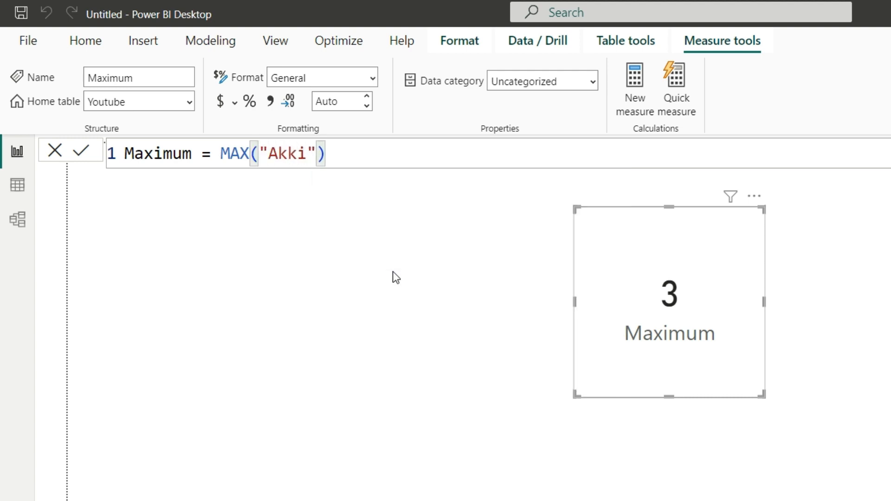
type("\", \"\"")
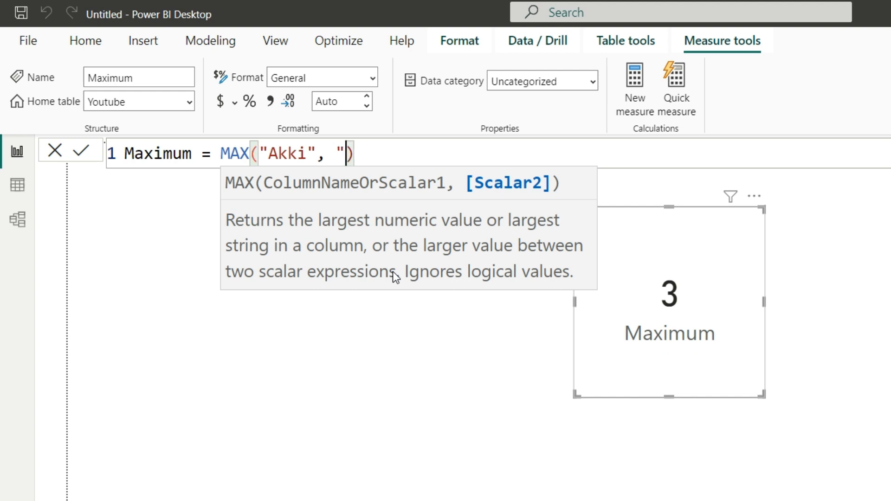
key("Left")
type("Sallu")
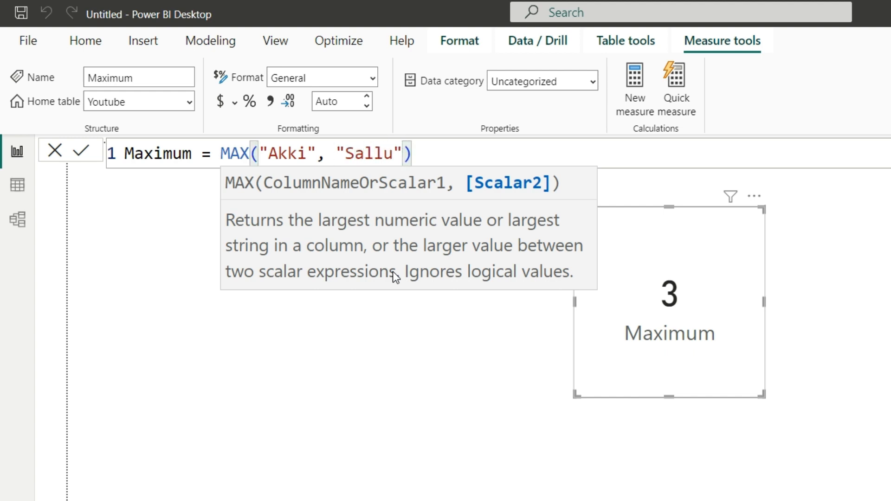
left_click(431, 150)
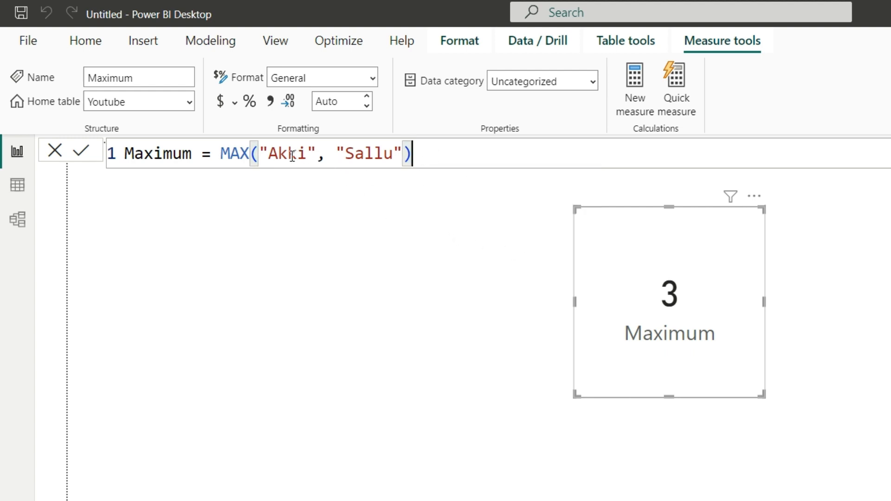
Compare the first letters of the two strings in the MAX formula and commit the measure
left_click(375, 154)
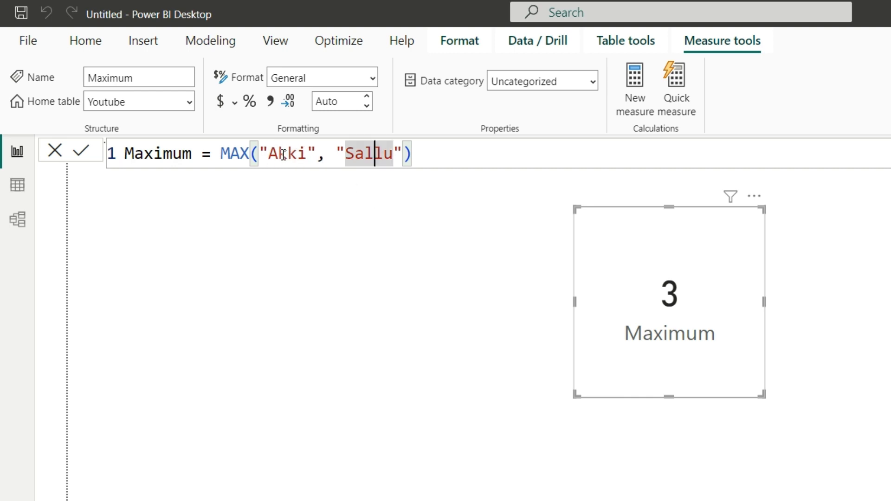
left_click_drag(280, 155, 271, 154)
left_click(355, 154)
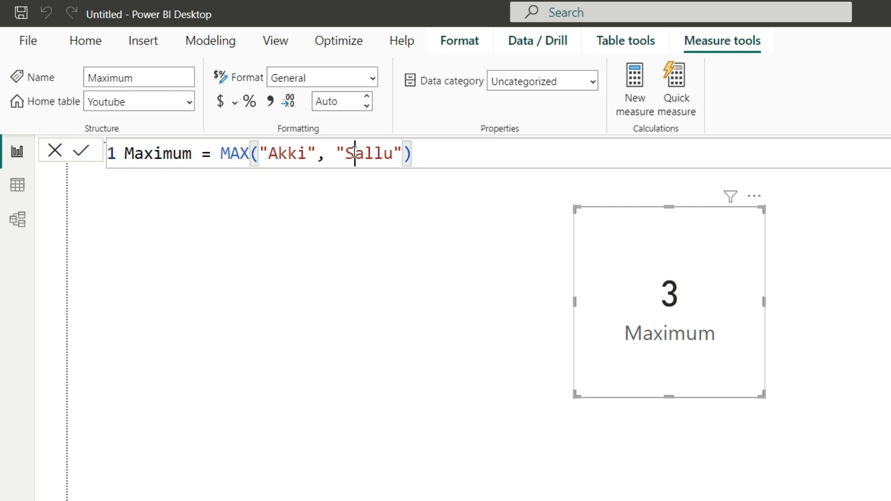
left_click_drag(355, 154, 349, 154)
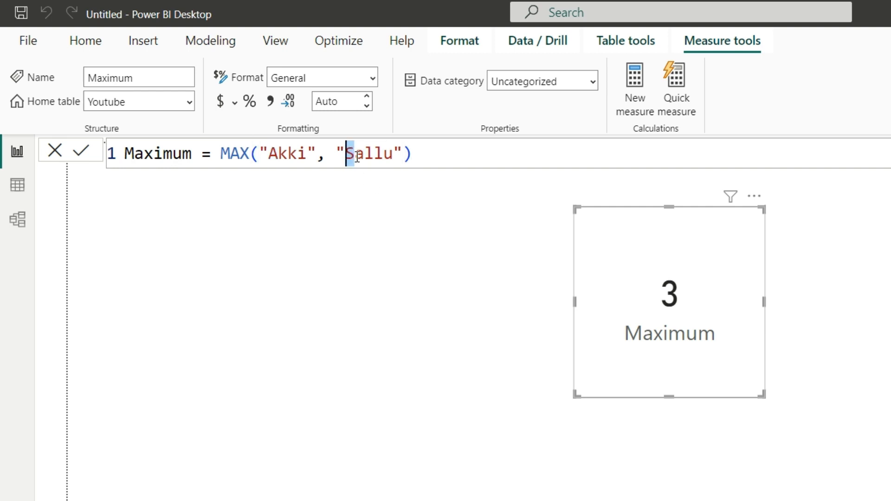
left_click(356, 155)
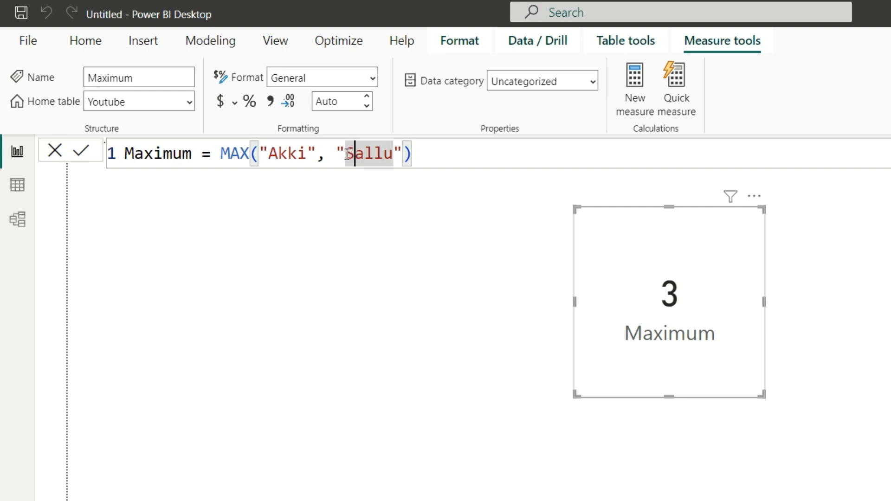
left_click_drag(345, 154, 354, 154)
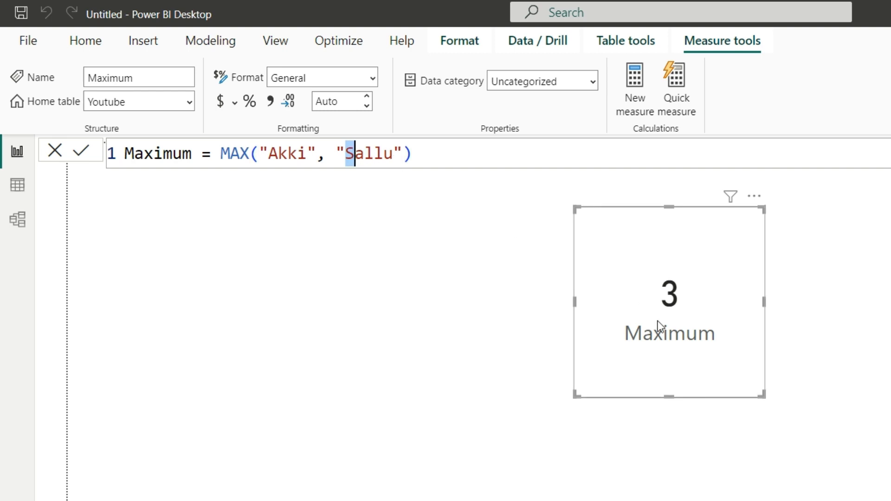
left_click(85, 150)
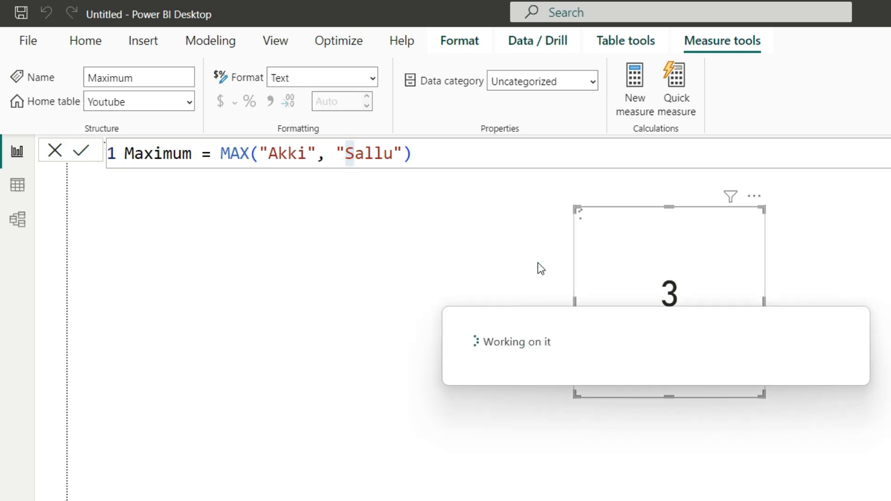
Replace the two text arguments in the Maximum formula with Youtube[Sales] and commit the measure
left_click(403, 153)
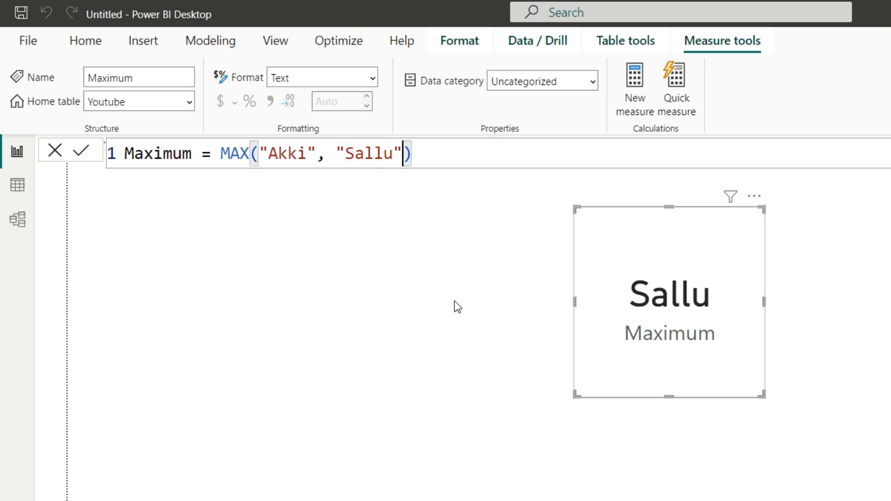
key("BackSpace")
key("BackSpace")
key("BackSpace")
key("BackSpace")
key("BackSpace")
key("BackSpace")
key("BackSpace")
key("BackSpace")
key("BackSpace")
key("BackSpace")
key("BackSpace")
key("BackSpace")
key("BackSpace")
key("BackSpace")
key("BackSpace")
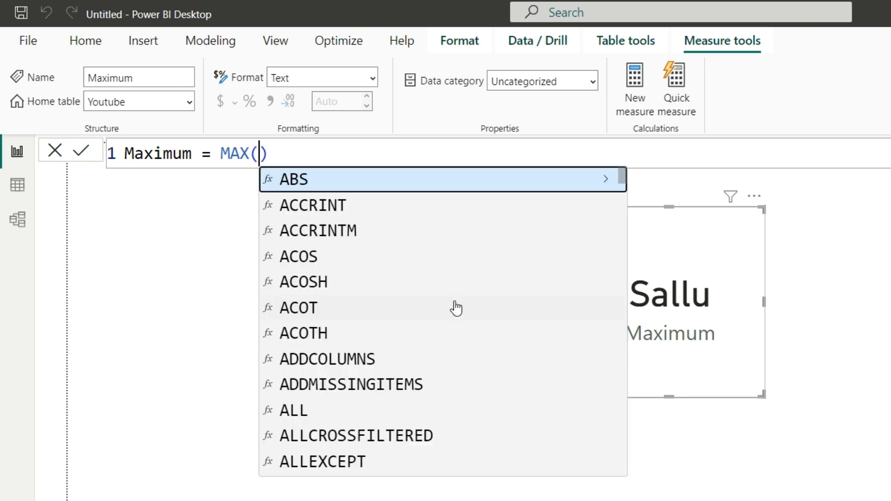
type("Y")
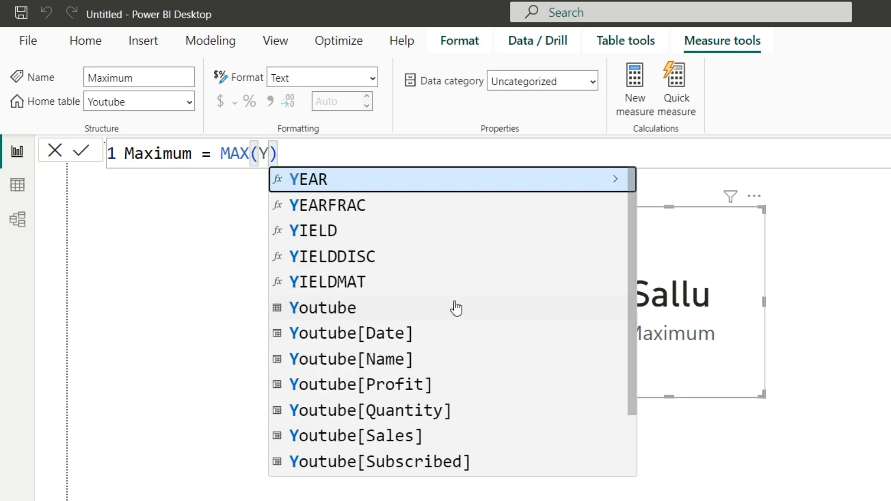
type("o")
left_click(414, 309)
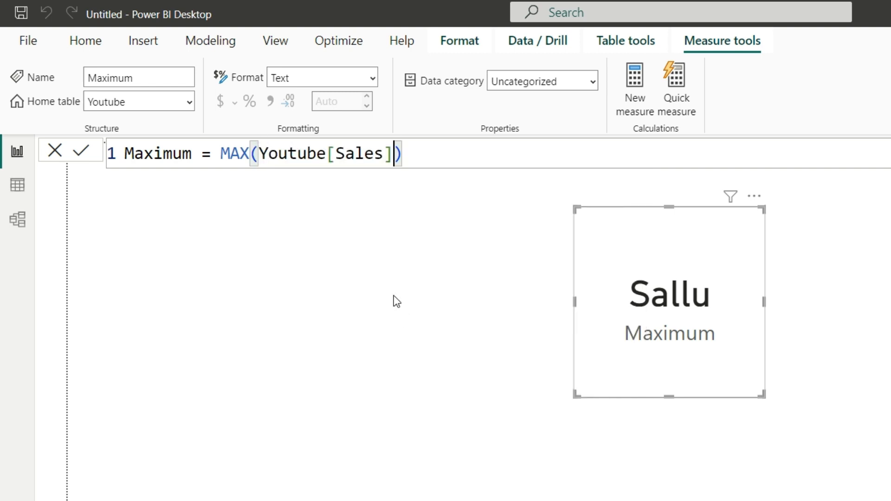
left_click(421, 155)
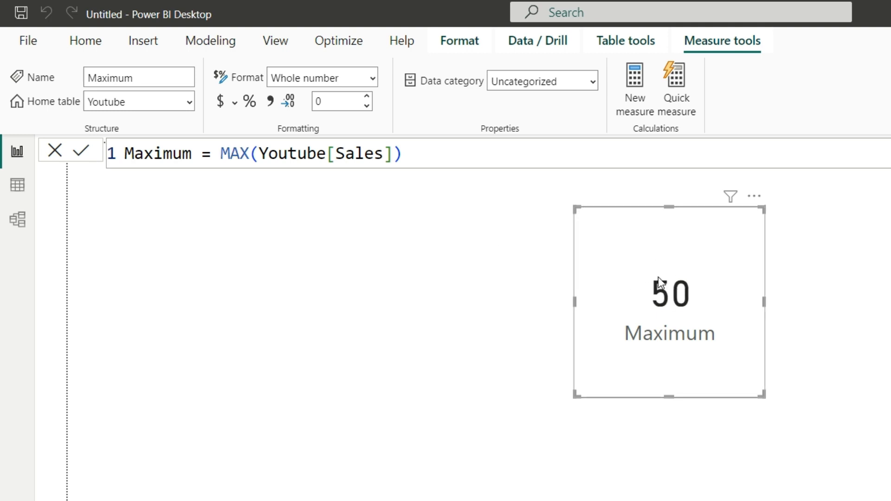
Switch to the Notepad notes, highlight the MAXA explanation about Boolean, TRUE and FALSE values, and return to the report
left_click(405, 153)
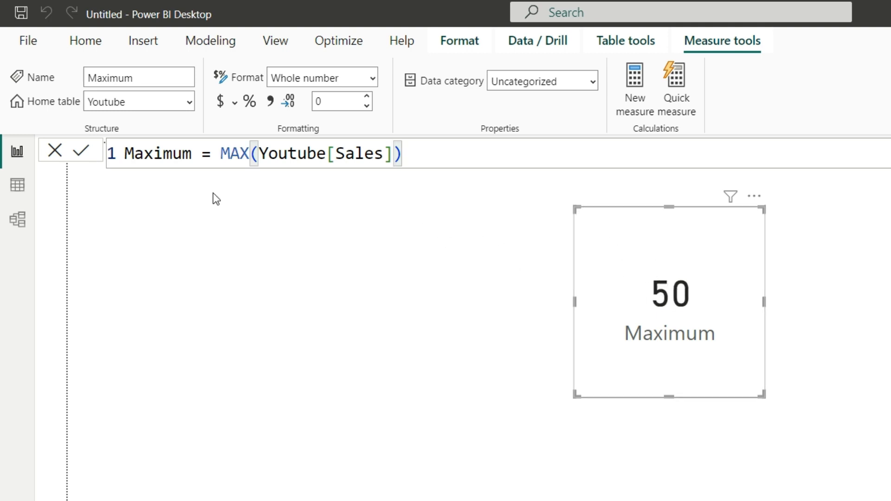
double_click(249, 154)
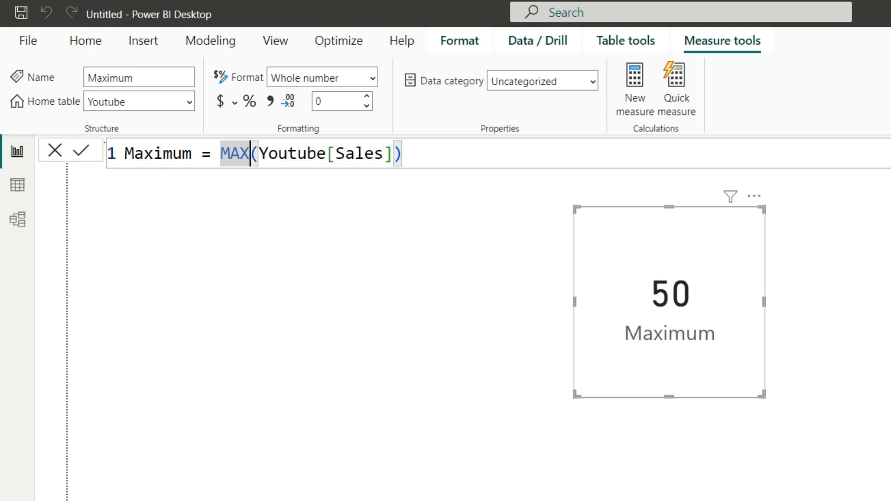
left_click(664, 499)
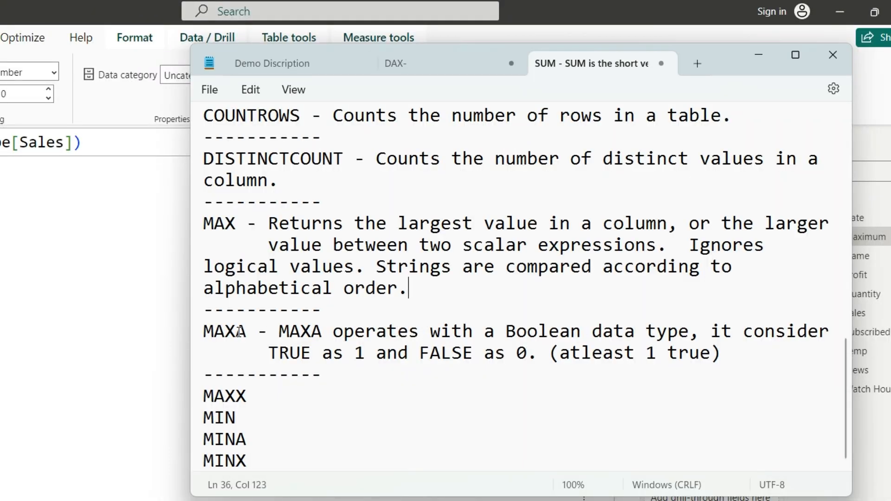
left_click_drag(237, 332, 249, 332)
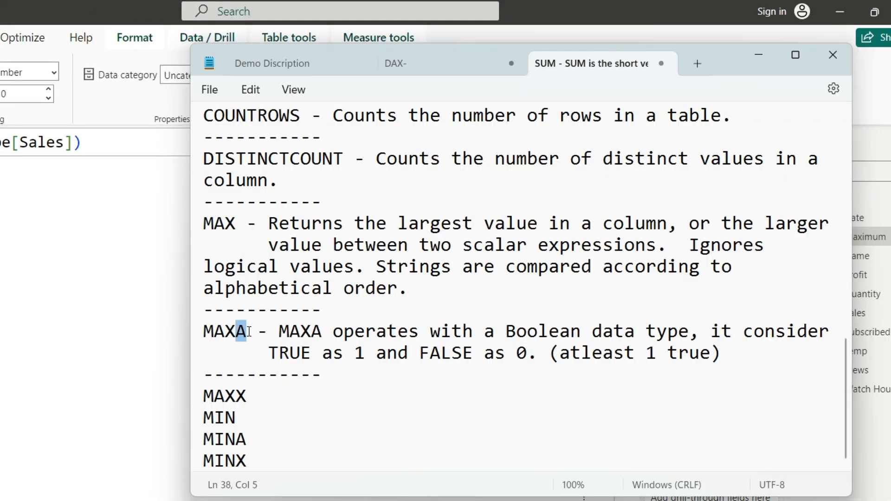
left_click(410, 308)
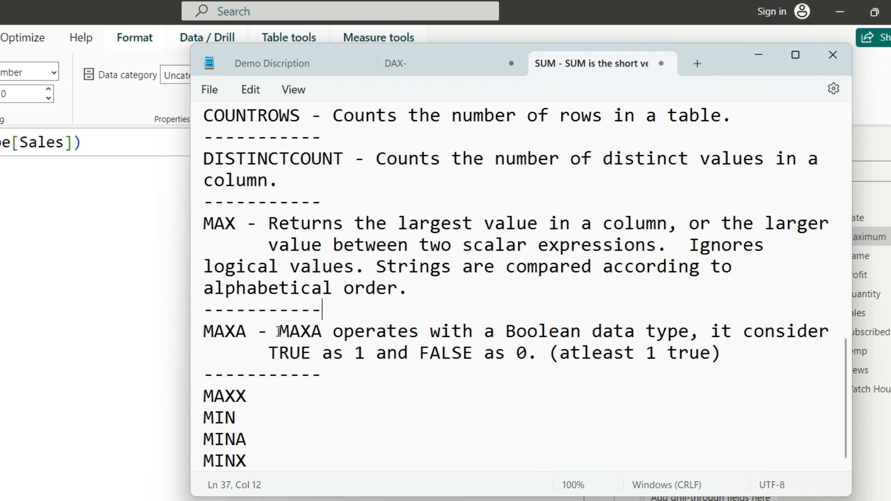
left_click_drag(279, 332, 686, 336)
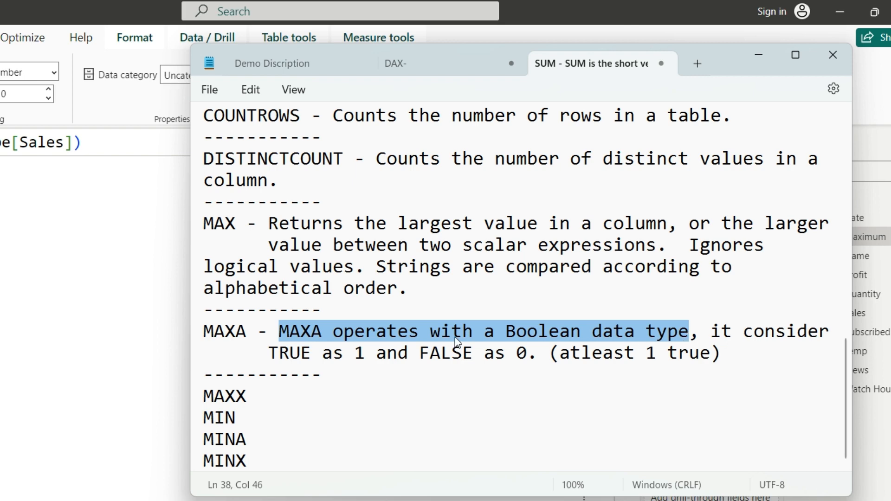
left_click_drag(312, 357, 365, 356)
left_click_drag(445, 355, 515, 355)
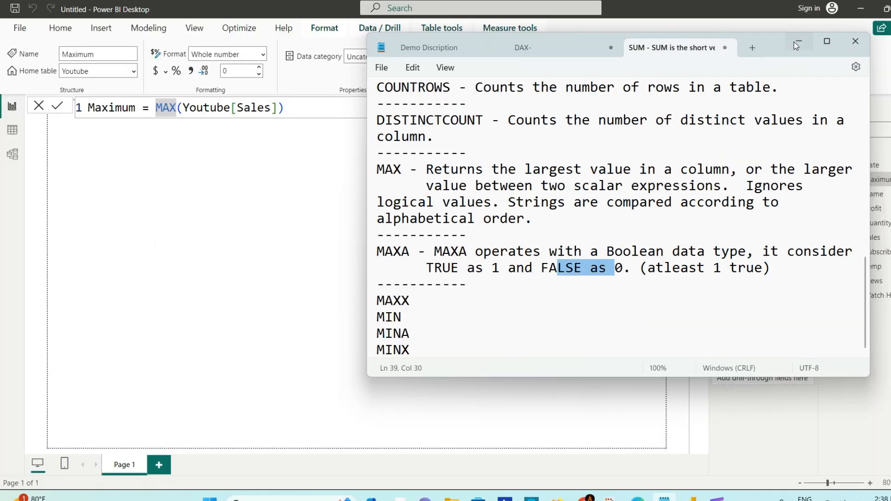
left_click(759, 53)
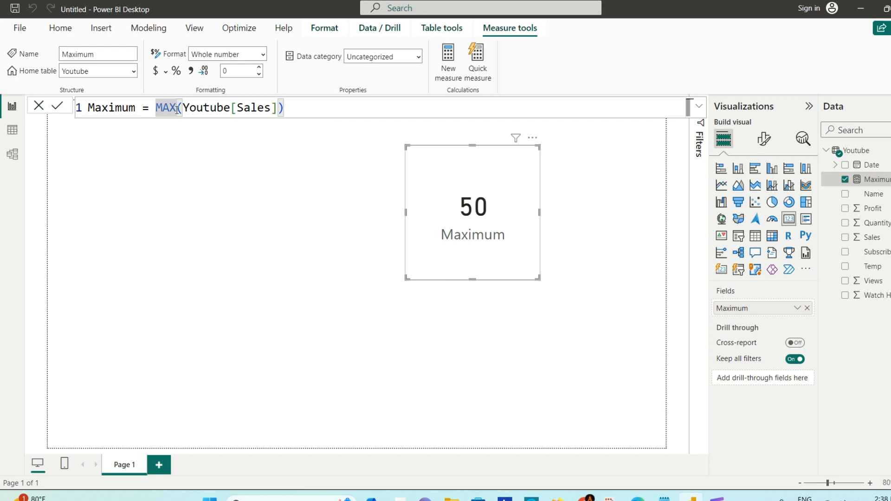
Change the function in the Maximum formula to MAXA, keeping Youtube[Sales] as its argument, and commit the measure
type("A")
left_click(295, 108)
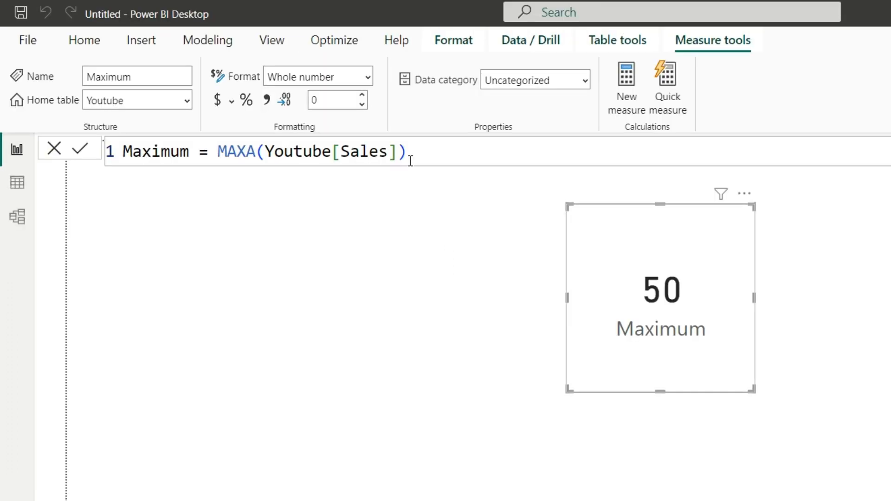
left_click(410, 160)
left_click(79, 150)
Replace the Sales column in the MAXA formula with Subscribed and commit the measure
double_click(352, 153)
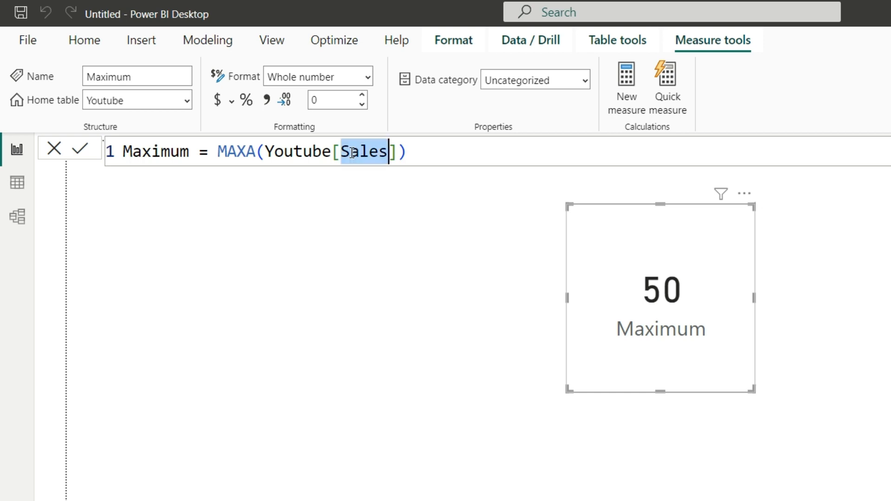
type("Su")
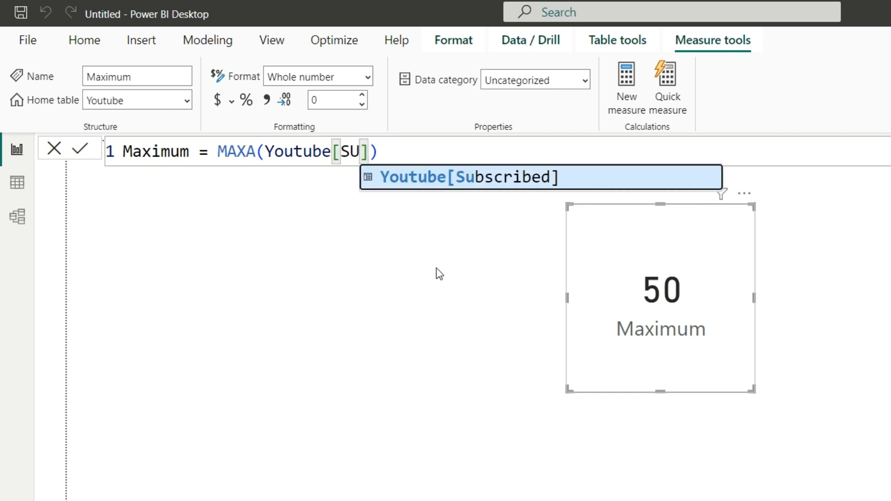
key("Tab")
left_click(79, 149)
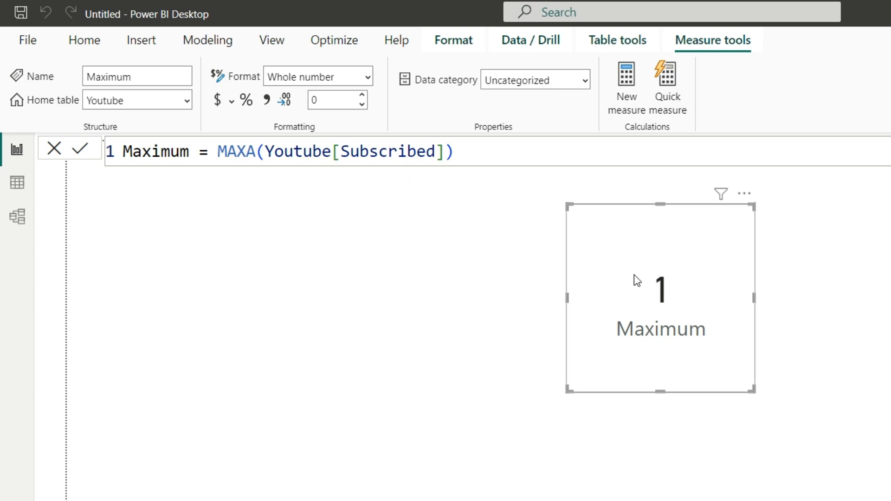
Replace the Subscribed column in the MAXA formula with Temp and commit the measure
double_click(403, 151)
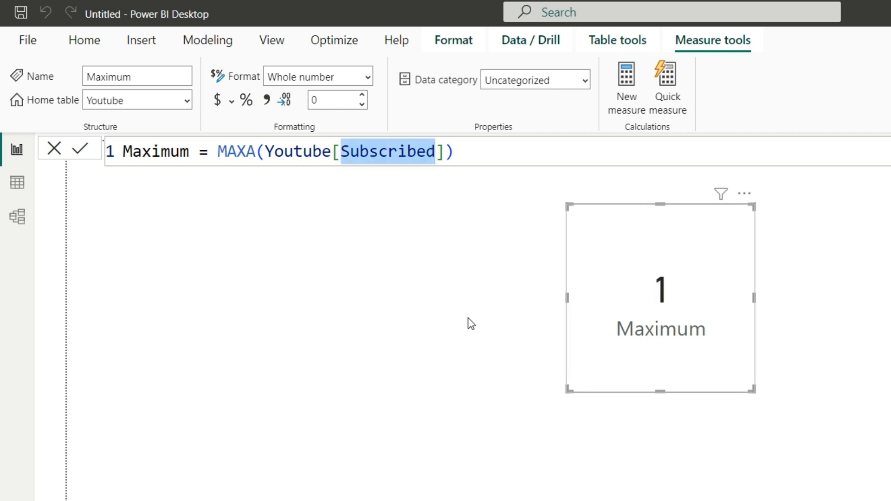
type("T")
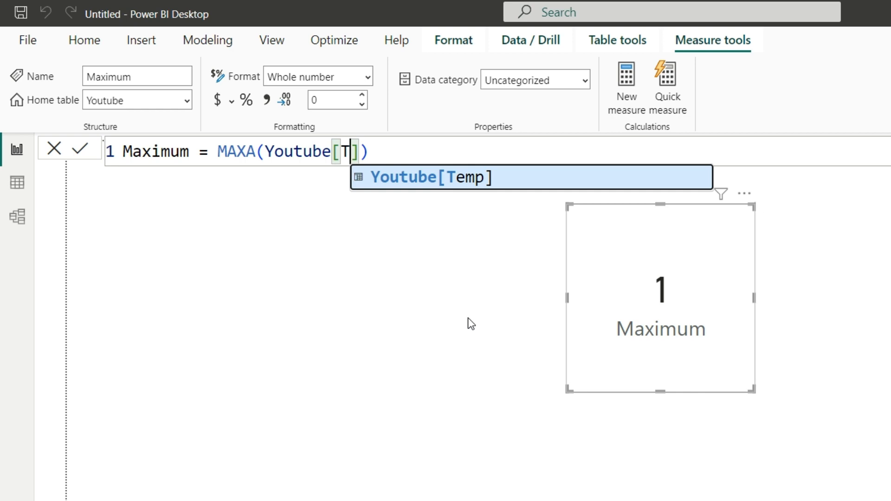
key("Tab")
left_click(409, 153)
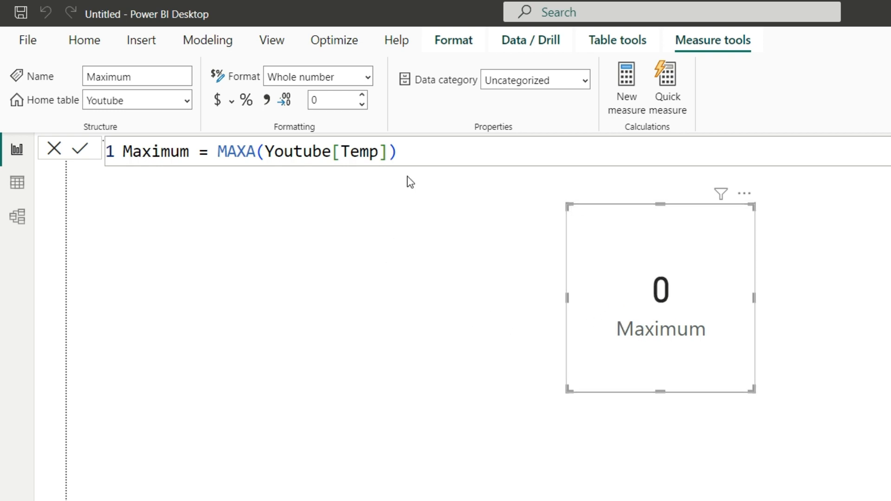
Switch to the Notepad notes, locate the MAXX entry below MAXA, and return to the Maximum formula
left_click(401, 151)
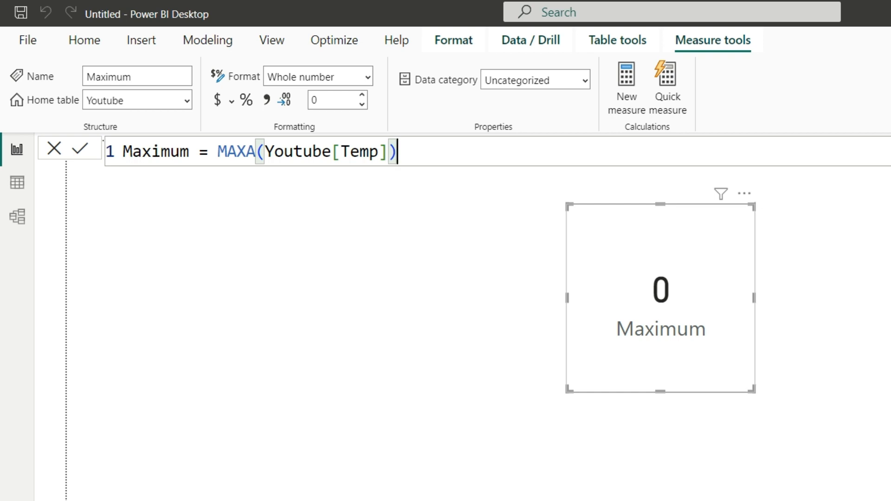
key("alt+Tab")
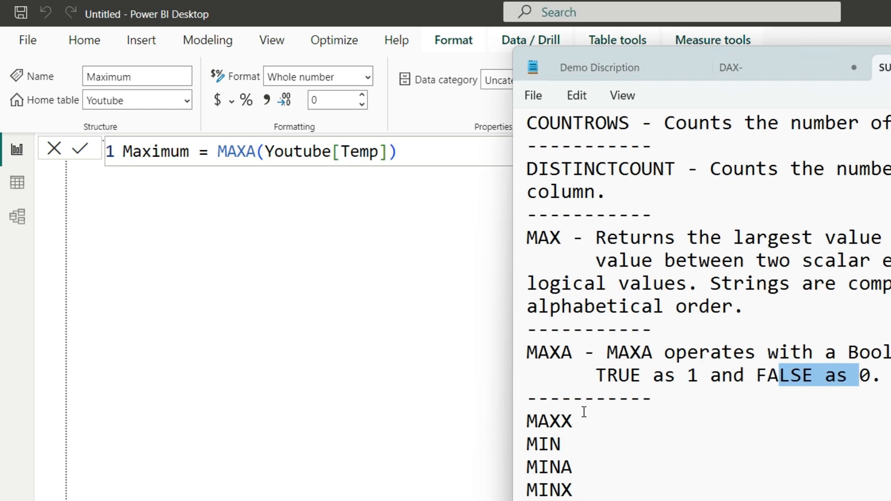
left_click(575, 414)
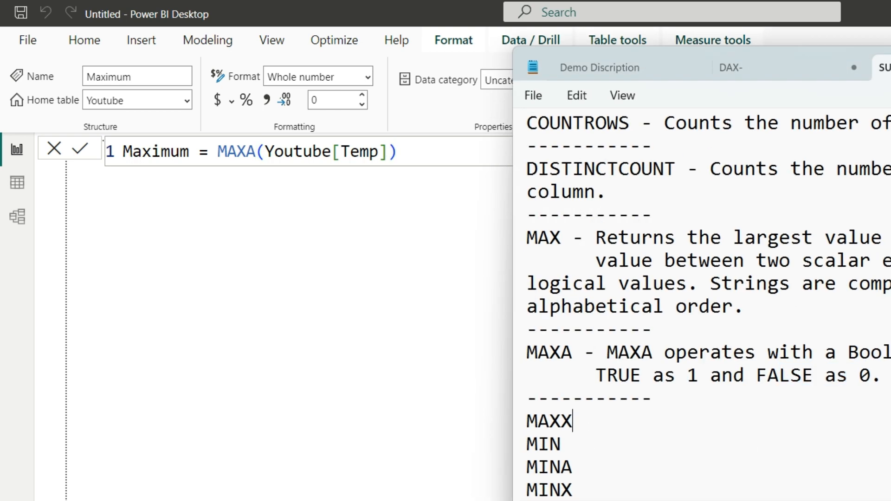
key("alt+Tab")
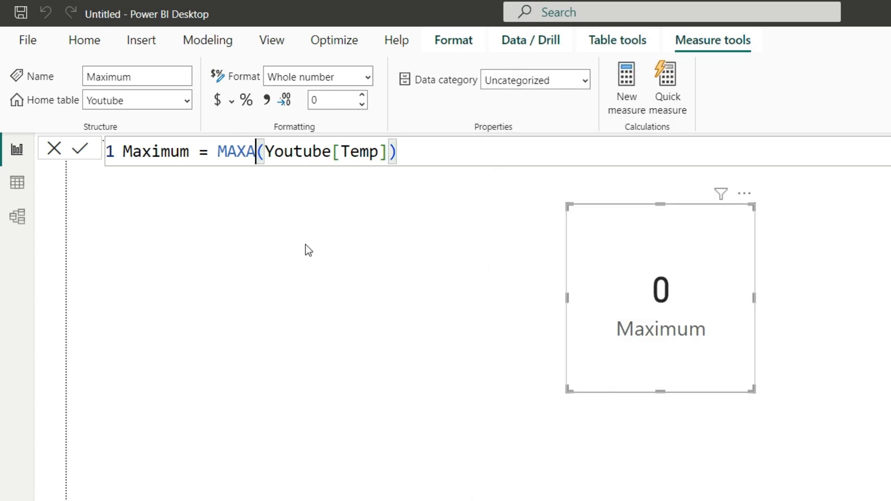
Change the Maximum formula to MAXX(Youtube, Youtube[Temp]) and commit the measure
key("BackSpace")
type("X")
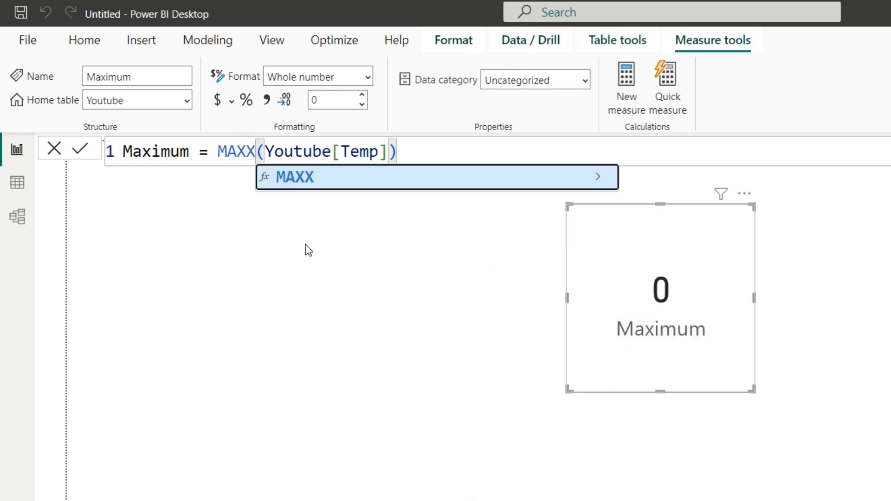
left_click(266, 152)
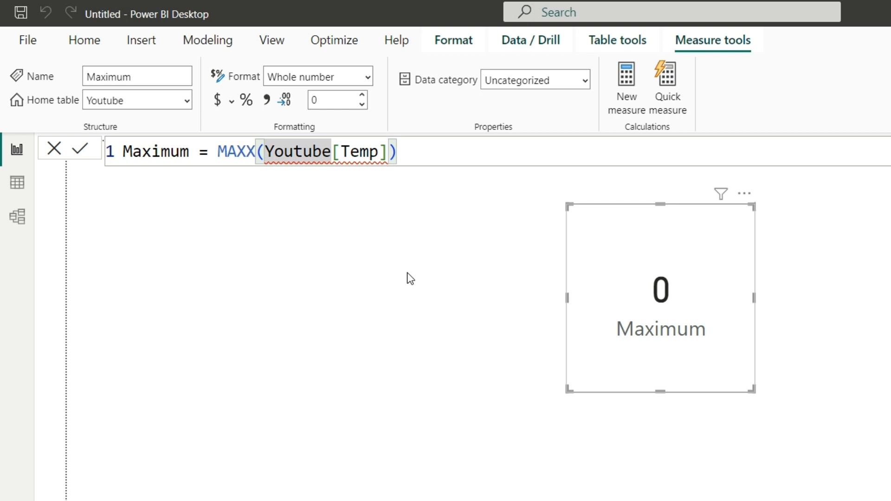
type("Yo")
key("Tab")
type(",")
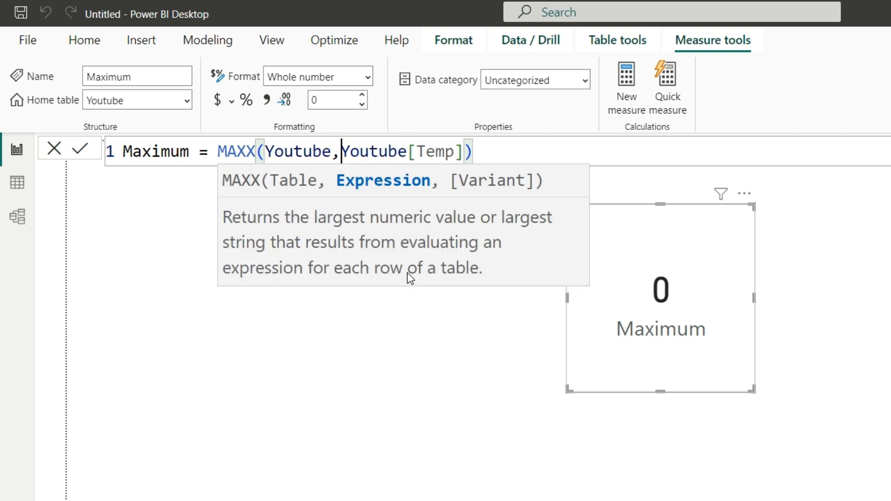
left_click(499, 150)
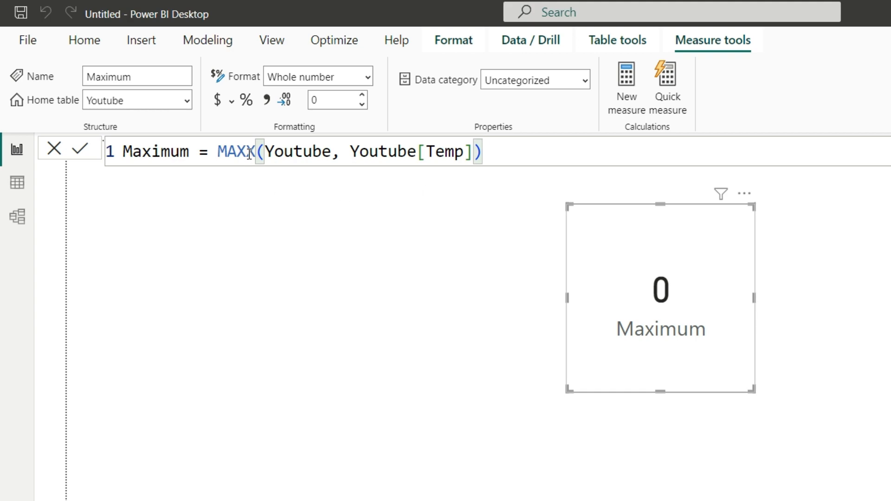
Switch to the Notepad notes, highlight the MIN, MINA and MINX entries, and look back over the function descriptions
left_click(664, 498)
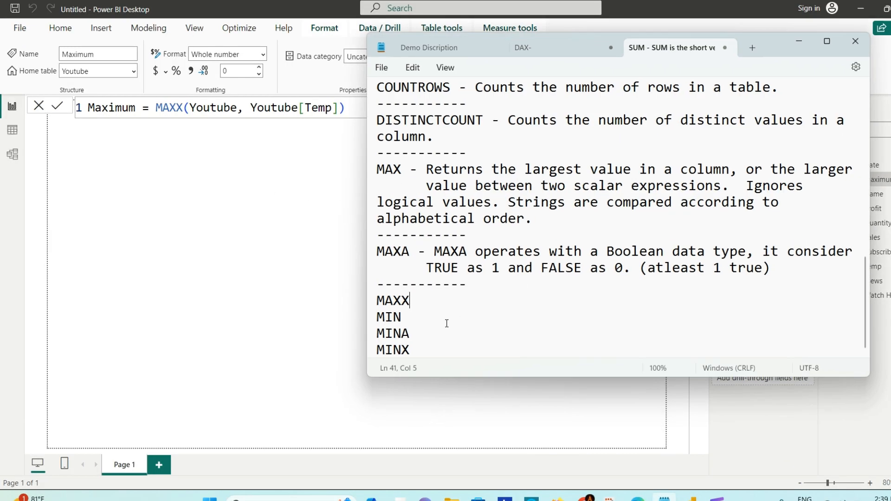
left_click(409, 320)
left_click(410, 332)
left_click_drag(415, 349, 379, 320)
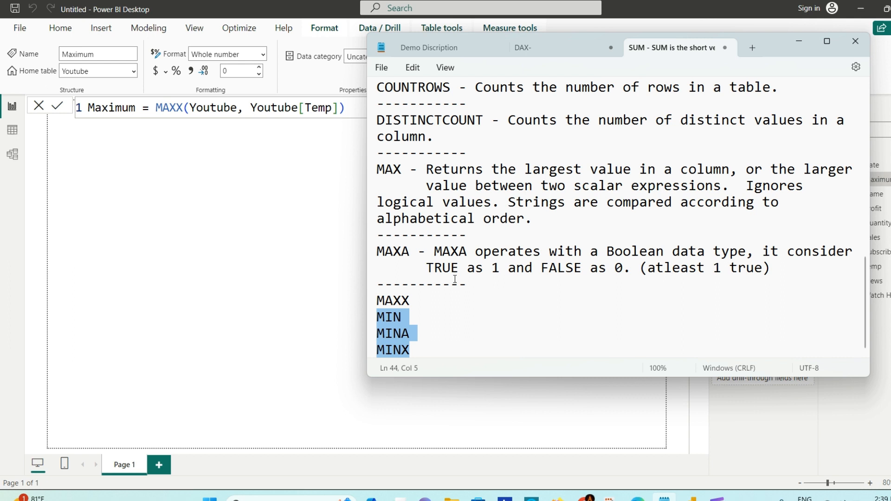
left_click(469, 287)
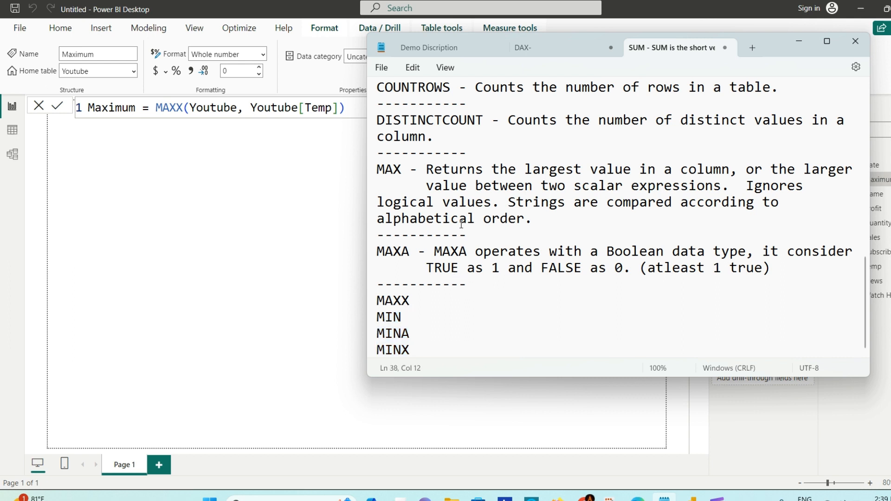
left_click(474, 284)
scroll(474, 284, "up", 8)
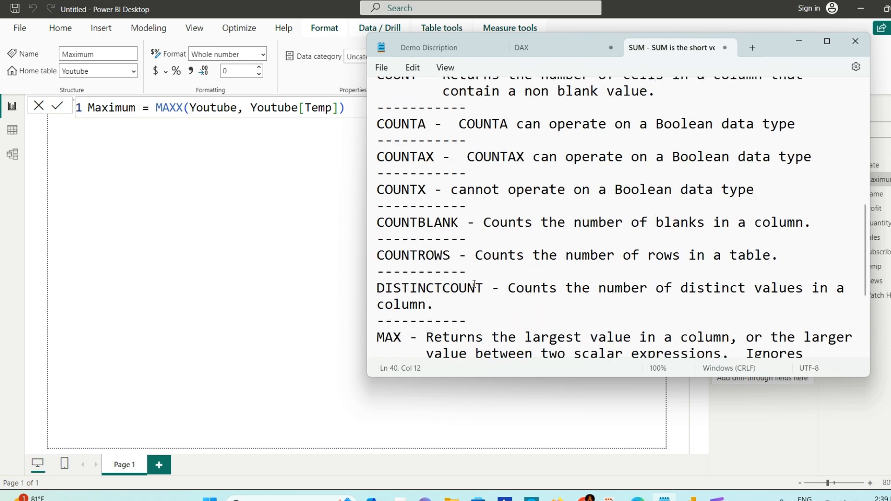
Review the full list of aggregation functions in the DAX notes from SUM to MINX, and return to the report
left_click(553, 47)
scroll(491, 159, "up", 3)
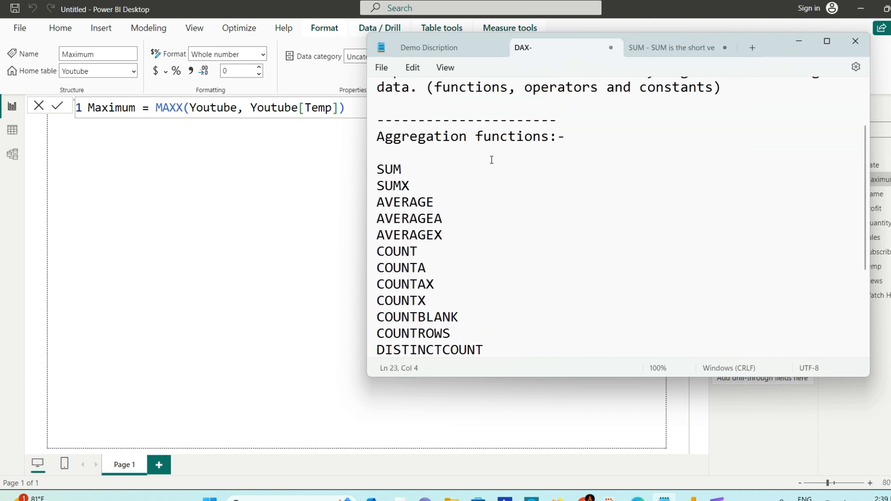
left_click(416, 167)
scroll(462, 193, "down", 3)
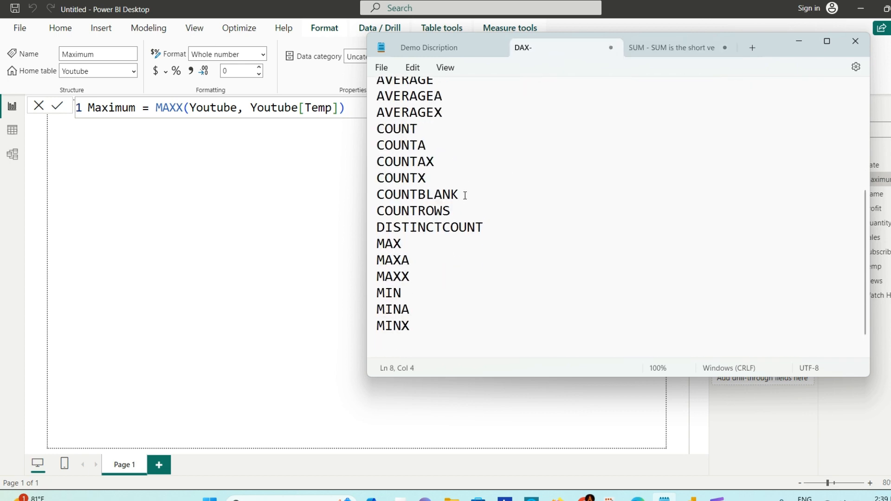
scroll(460, 195, "up", 4)
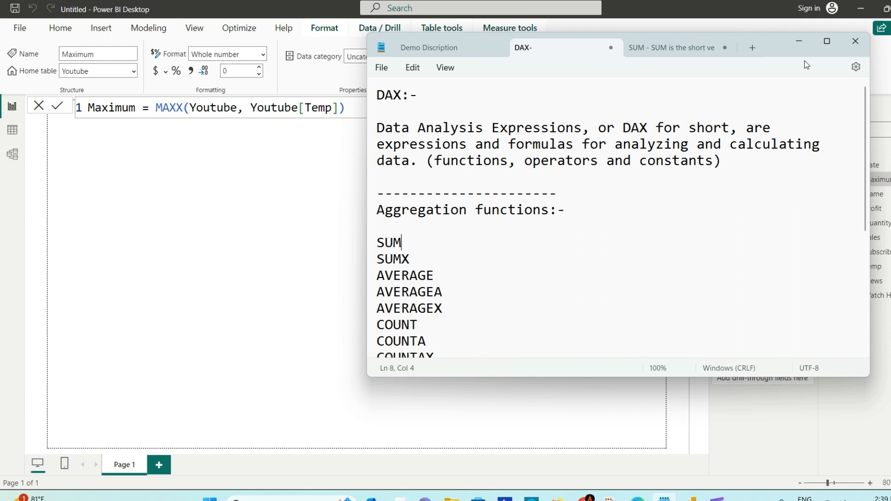
left_click(799, 42)
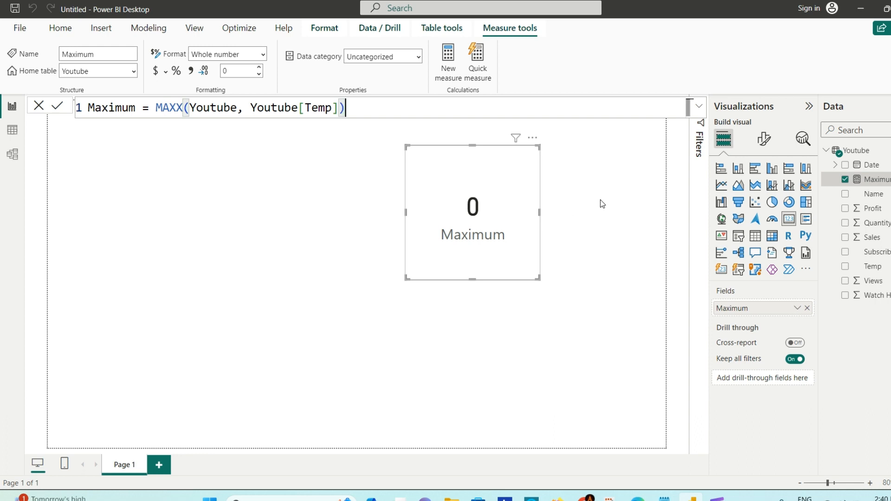